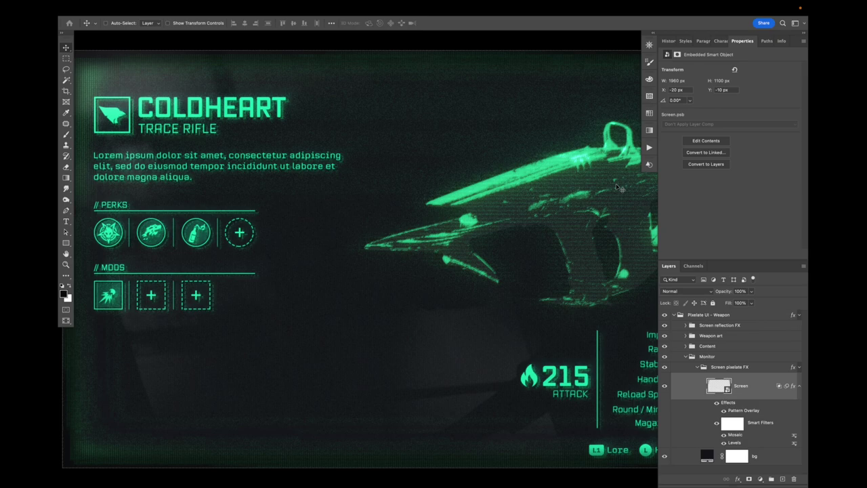
Step: Open the Weapon art smart object from the layers listed under the rifle
{"action": "scroll", "coordinate": [513, 170], "scroll_direction": "up", "scroll_amount": 3}
{"action": "right_click", "coordinate": [447, 150]}
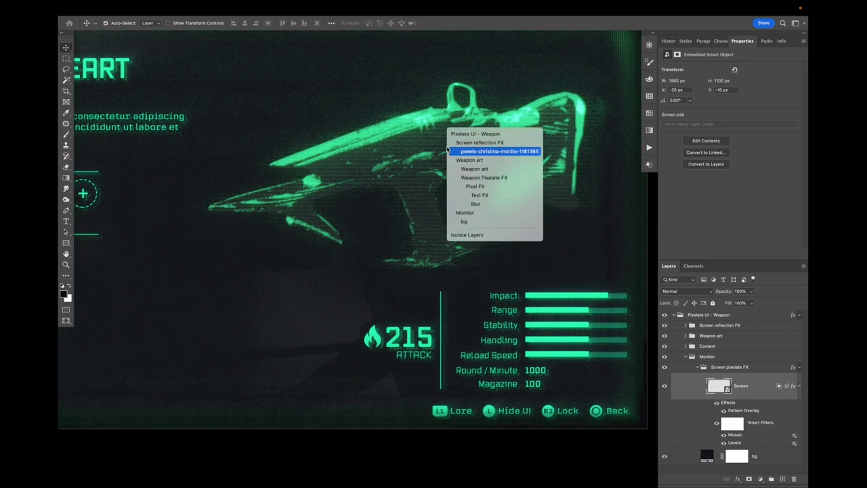
{"action": "left_click", "coordinate": [482, 168]}
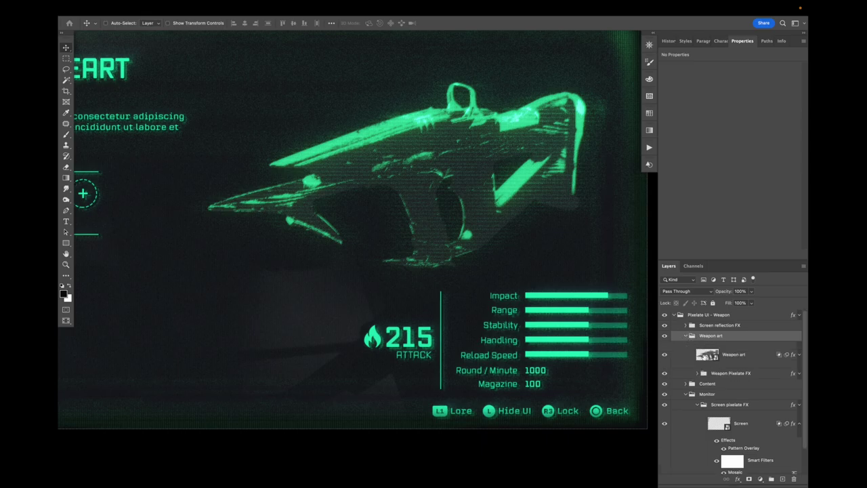
{"action": "double_click", "coordinate": [702, 355]}
Step: Show the AK rifle on Layer 1, hide the futuristic Art layer, and exit full screen
{"action": "scroll", "coordinate": [542, 257], "scroll_direction": "right", "scroll_amount": 3}
{"action": "scroll", "coordinate": [542, 257], "scroll_direction": "down", "scroll_amount": 1}
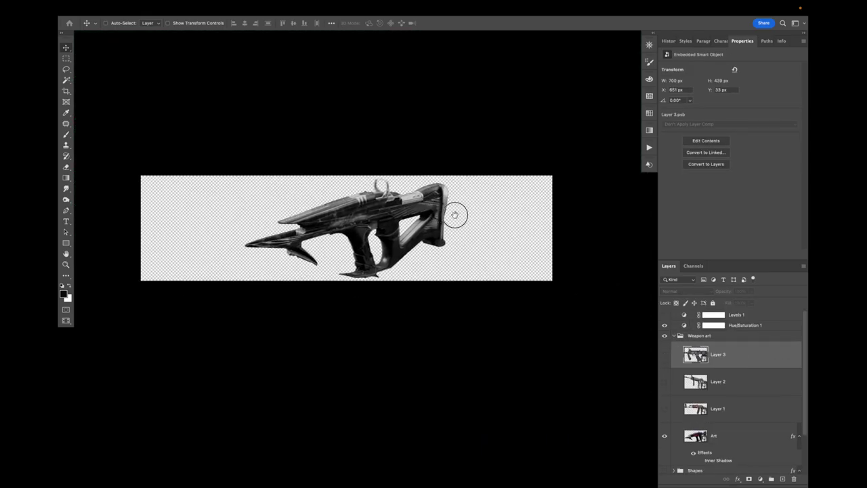
{"action": "key", "text": "super"}
{"action": "scroll", "coordinate": [369, 210], "scroll_direction": "up", "scroll_amount": 5}
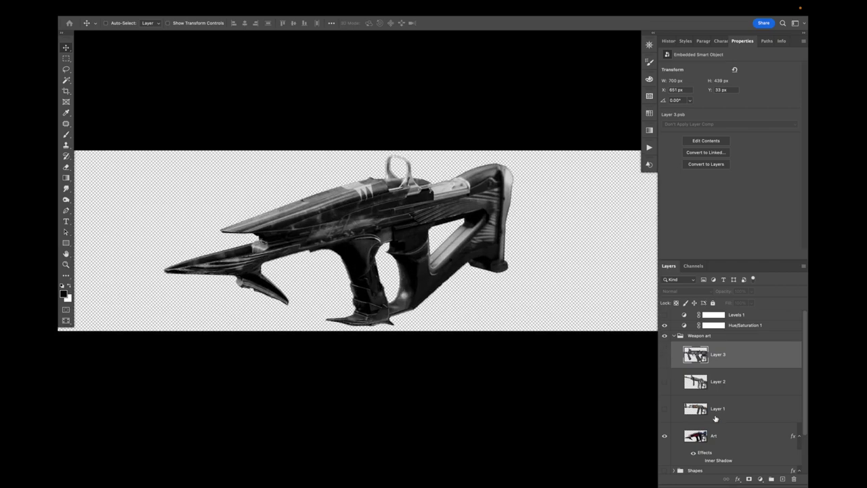
{"action": "left_click", "coordinate": [664, 408]}
{"action": "left_click", "coordinate": [665, 436]}
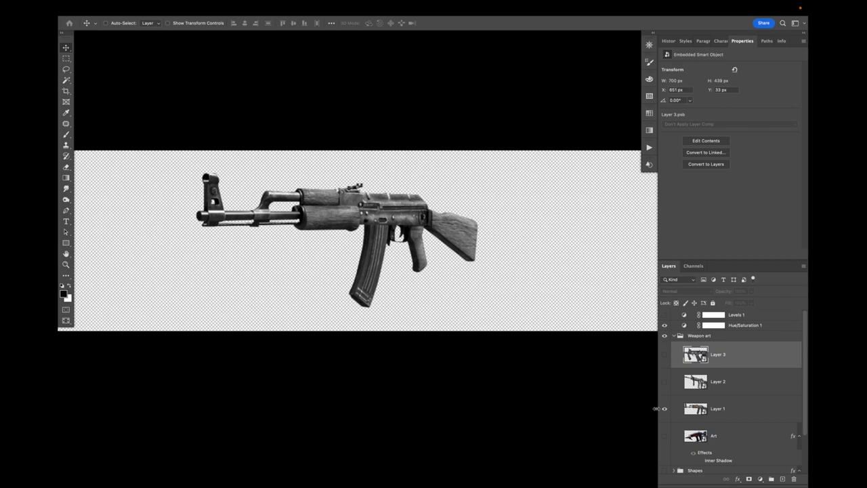
{"action": "key", "text": "f"}
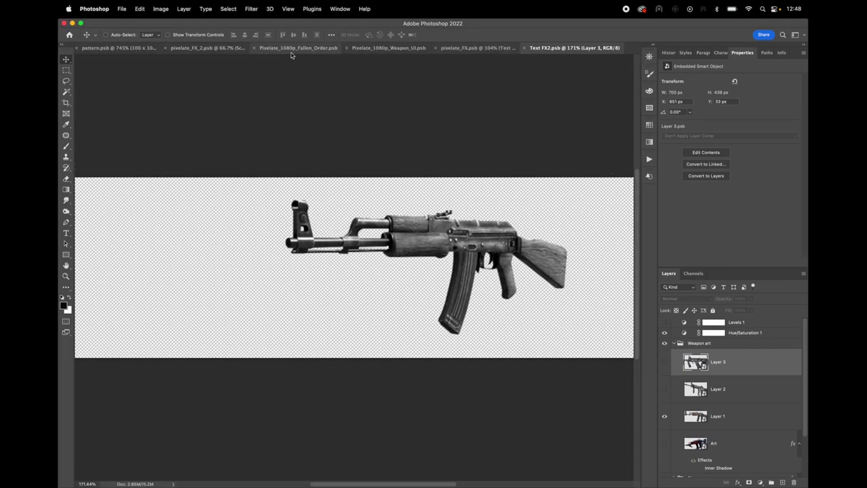
Step: Preview Pixelate_1080p_Weapon_UI full screen with panels hidden, then bring up the Safari tutorial
{"action": "left_click", "coordinate": [451, 49]}
{"action": "left_click", "coordinate": [393, 48]}
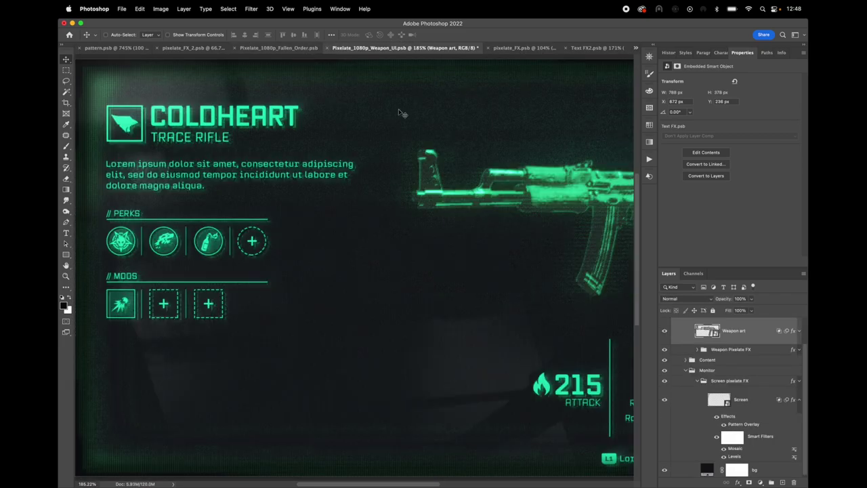
{"action": "scroll", "coordinate": [556, 209], "scroll_direction": "right", "scroll_amount": 2}
{"action": "key", "text": "f"}
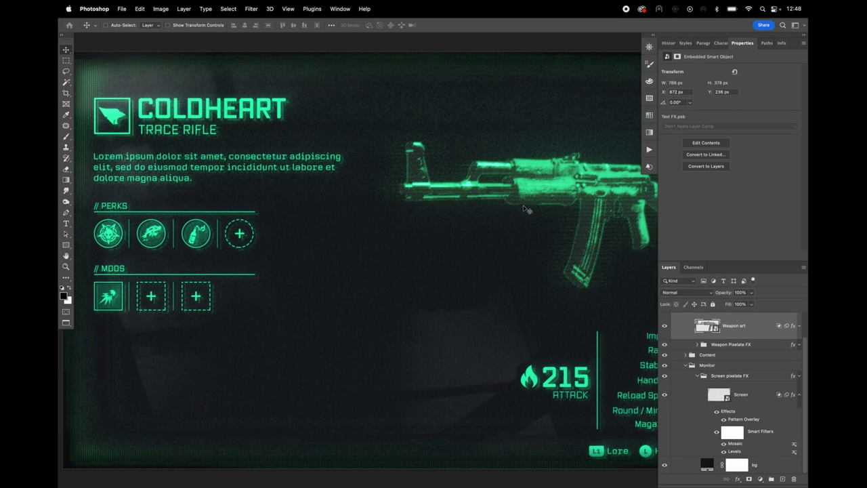
{"action": "key", "text": "Tab"}
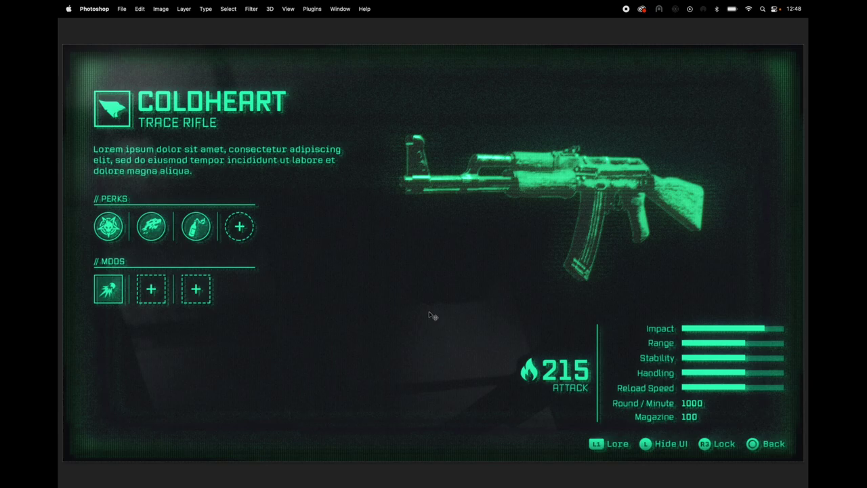
{"action": "mouse_move", "coordinate": [226, 484]}
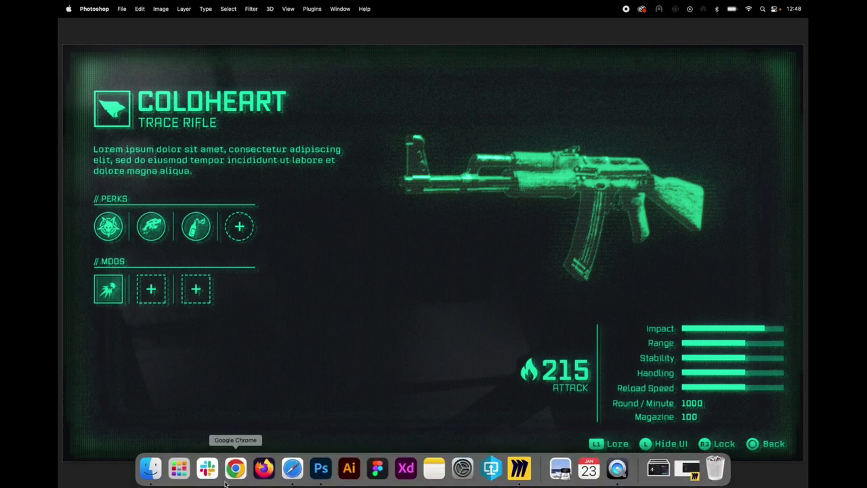
{"action": "left_click", "coordinate": [293, 468]}
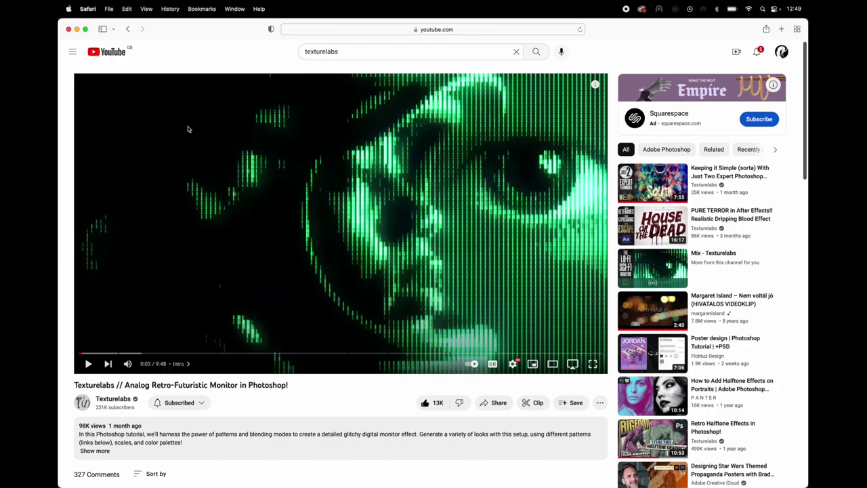
{"action": "left_click", "coordinate": [77, 30]}
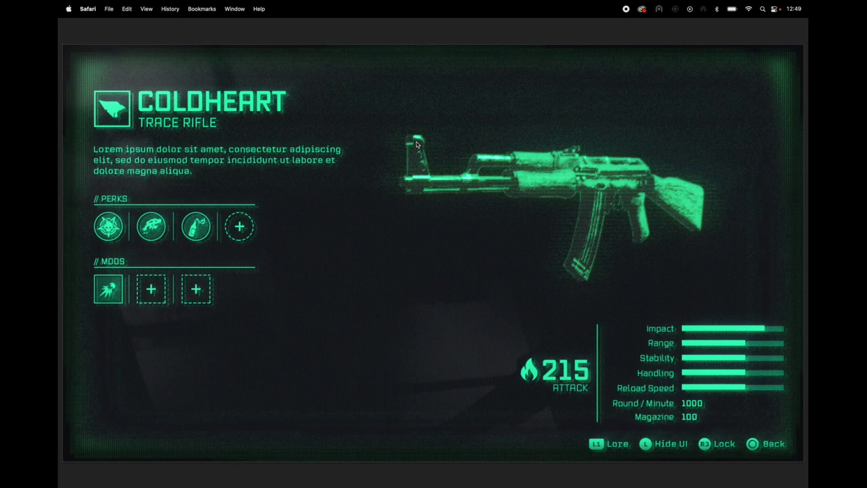
Step: Restore Photoshop's standard window with panels and switch to the pattern.psb document
{"action": "left_click", "coordinate": [441, 215]}
{"action": "key", "text": "Tab"}
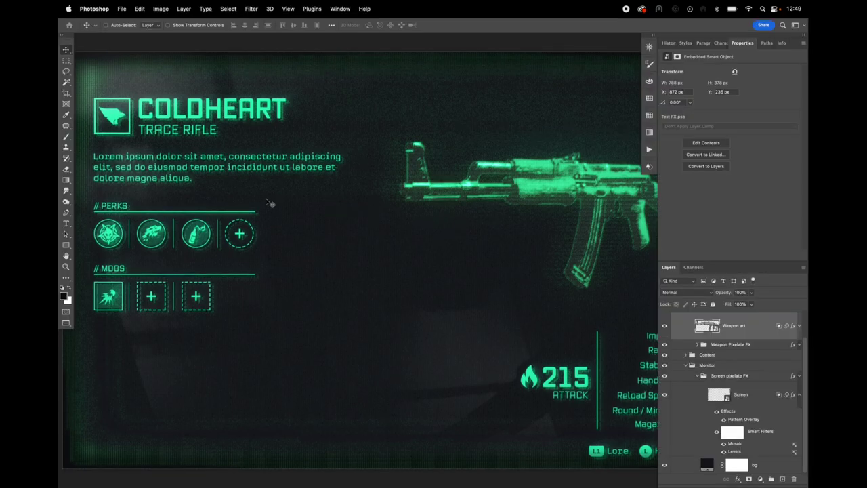
{"action": "key", "text": "f"}
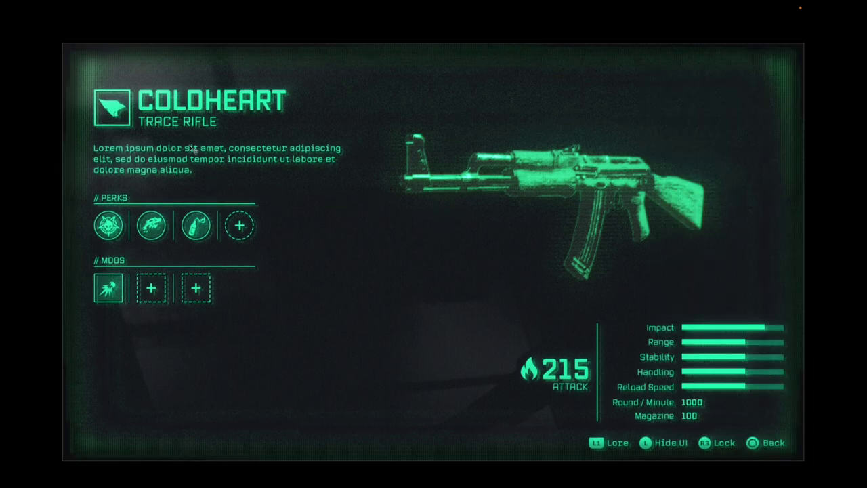
{"action": "key", "text": "Tab"}
{"action": "key", "text": "f"}
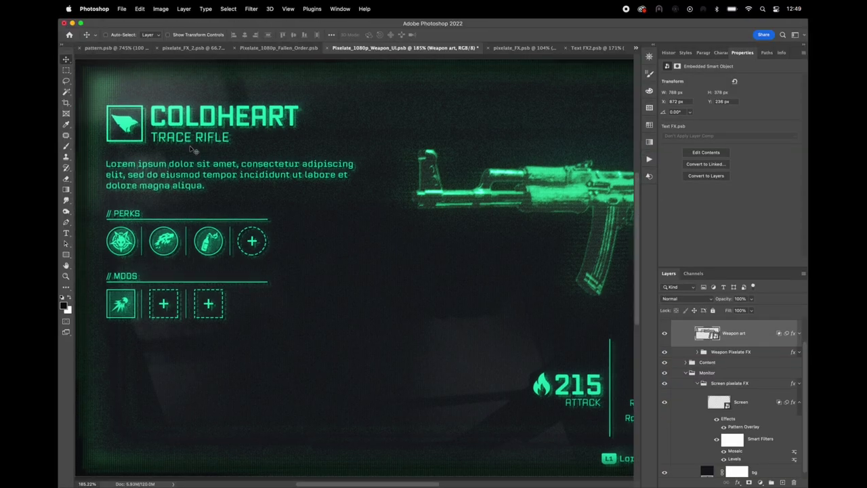
{"action": "left_click", "coordinate": [117, 49]}
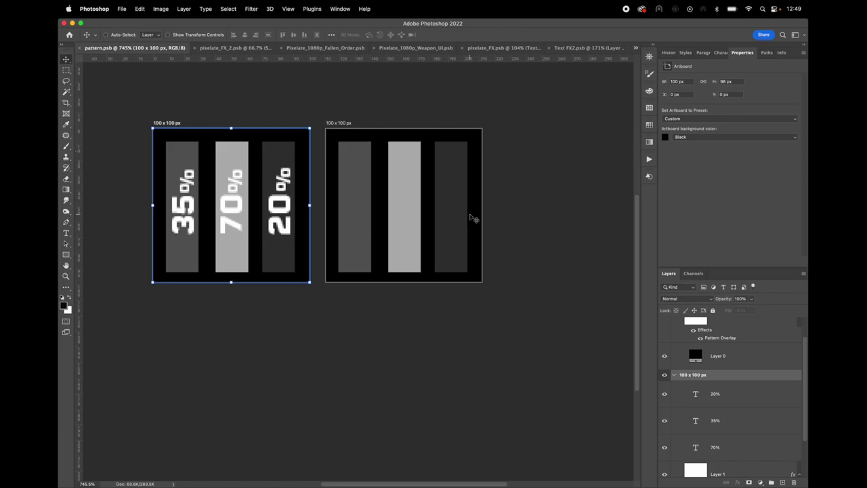
Step: Browse the Pixelate folder in the Patterns panel, then switch to the pixelate_FX.psb document
{"action": "left_click", "coordinate": [649, 177]}
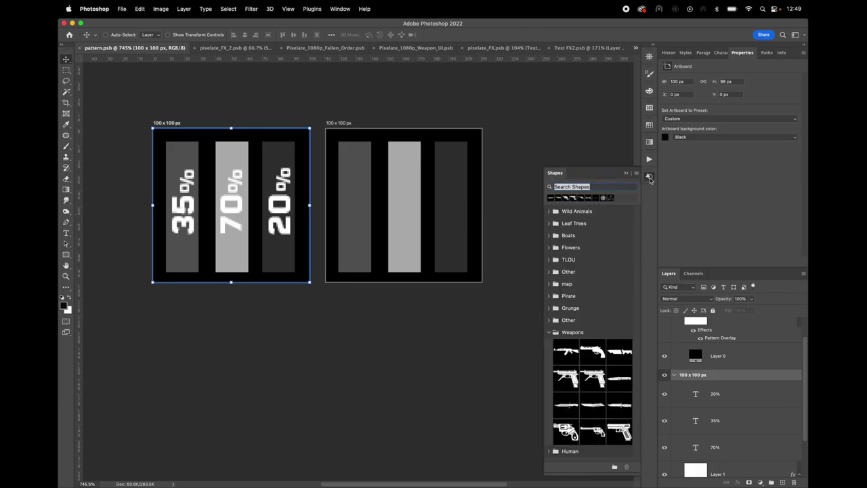
{"action": "left_click", "coordinate": [649, 177]}
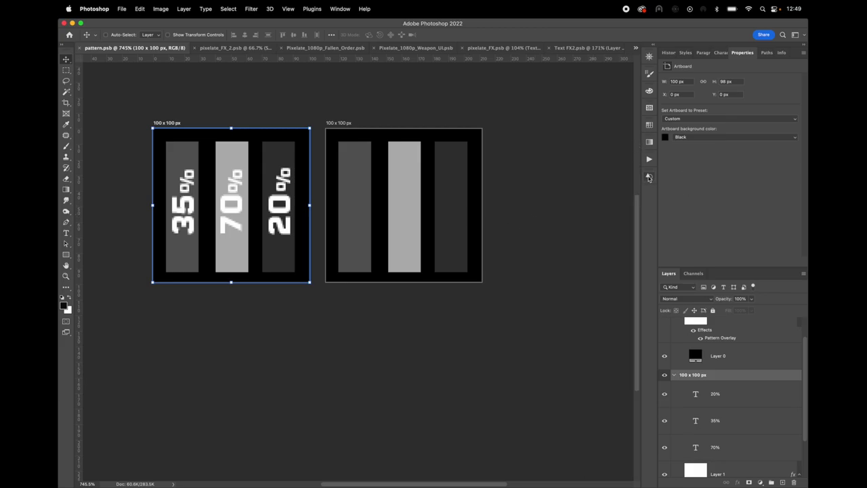
{"action": "left_click", "coordinate": [340, 9]}
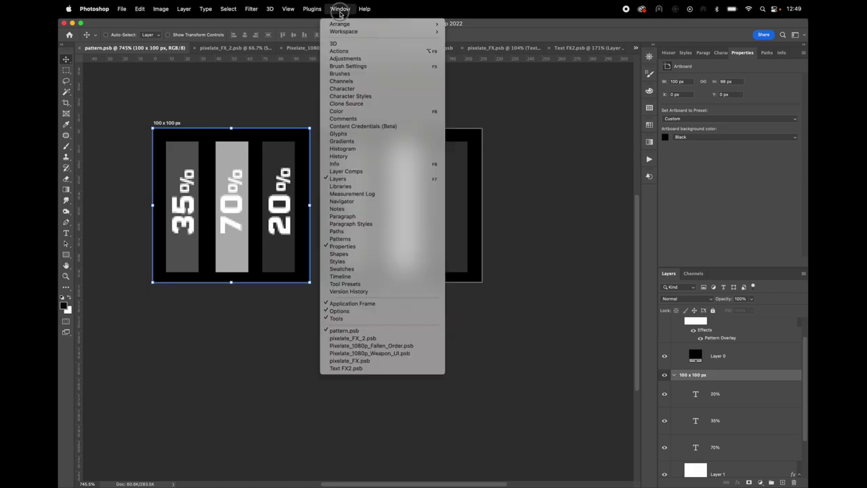
{"action": "left_click", "coordinate": [357, 239]}
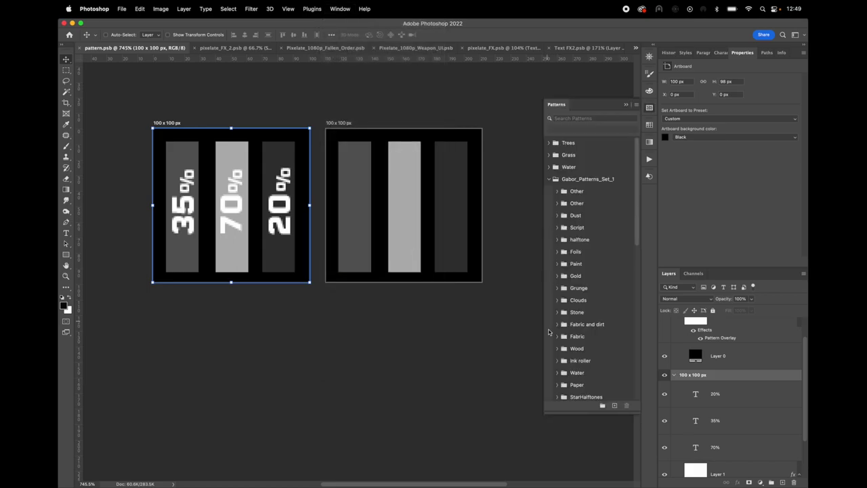
{"action": "scroll", "coordinate": [588, 331], "scroll_direction": "down", "scroll_amount": 5}
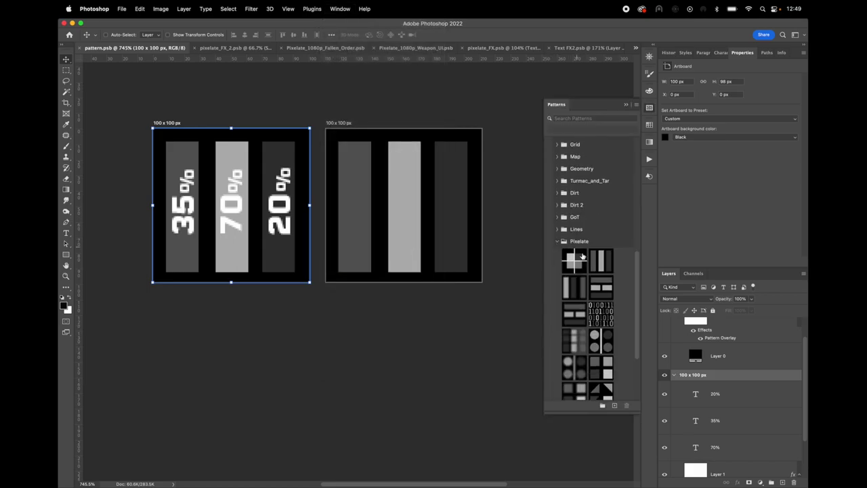
{"action": "scroll", "coordinate": [584, 261], "scroll_direction": "down", "scroll_amount": 1}
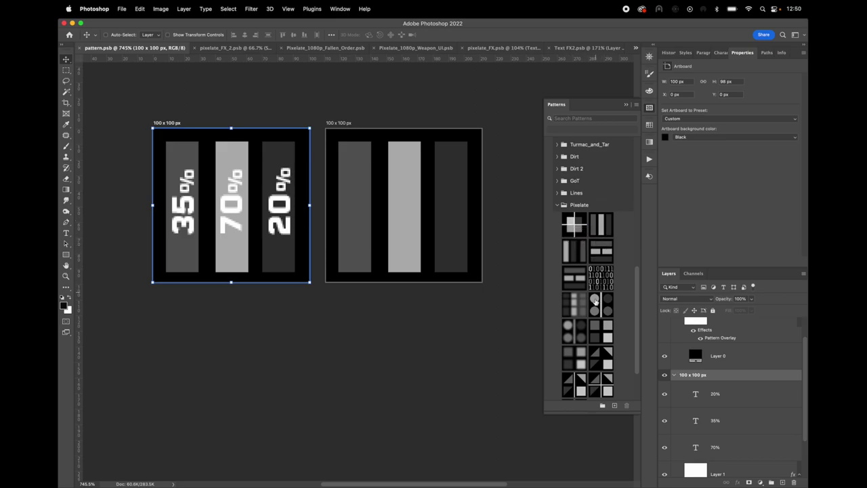
{"action": "scroll", "coordinate": [596, 244], "scroll_direction": "down", "scroll_amount": 2}
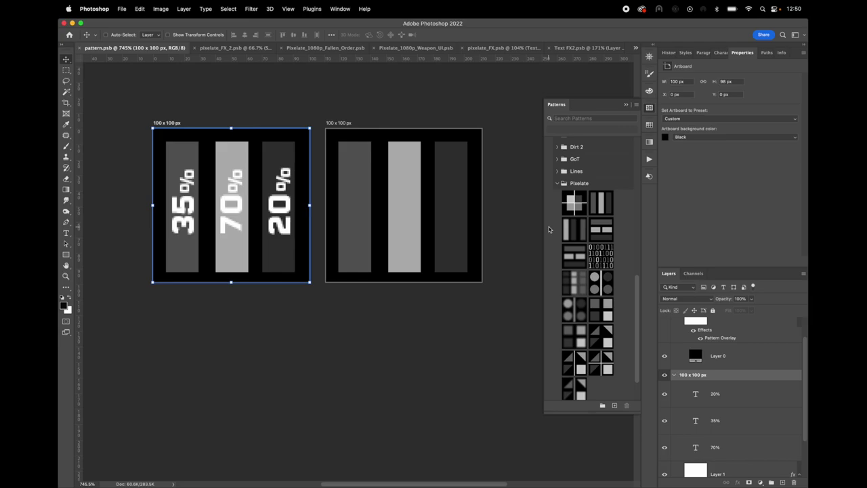
{"action": "left_click", "coordinate": [627, 105]}
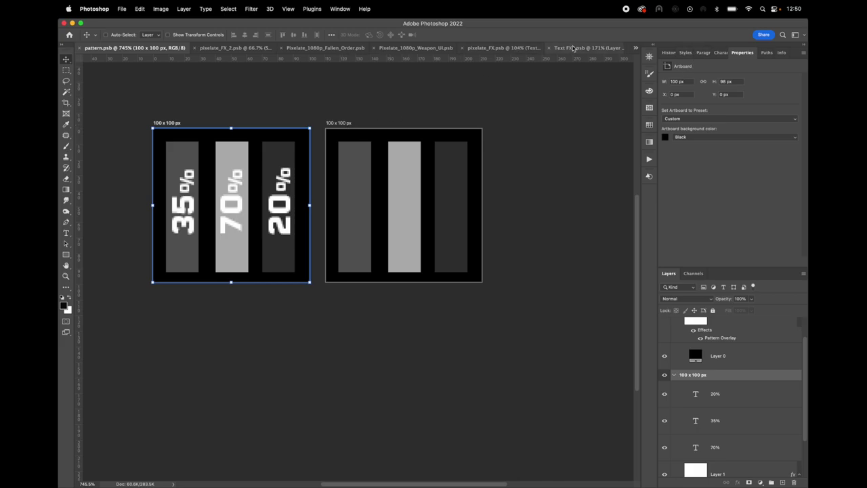
{"action": "left_click", "coordinate": [498, 48]}
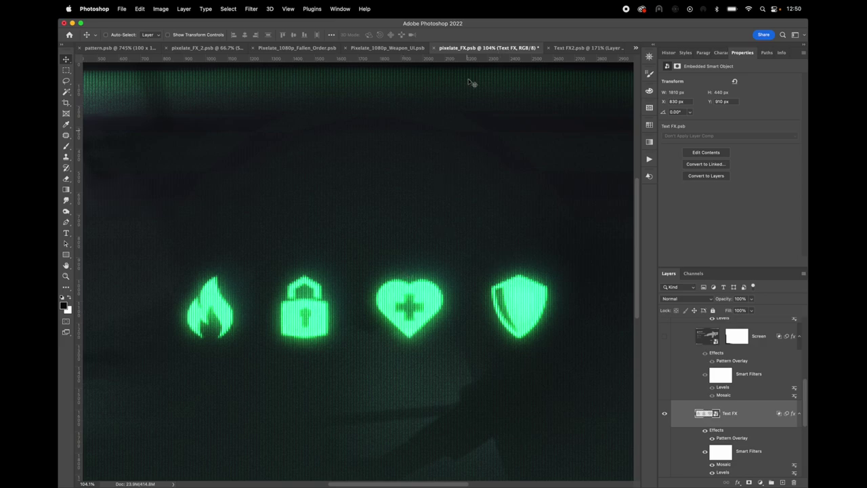
Step: Return to Pixelate_1080p_Weapon_UI, centre the rifle, and enlarge the Layers panel to show the top group
{"action": "left_click", "coordinate": [363, 49]}
{"action": "left_click_drag", "start_coordinate": [529, 181], "coordinate": [349, 169]}
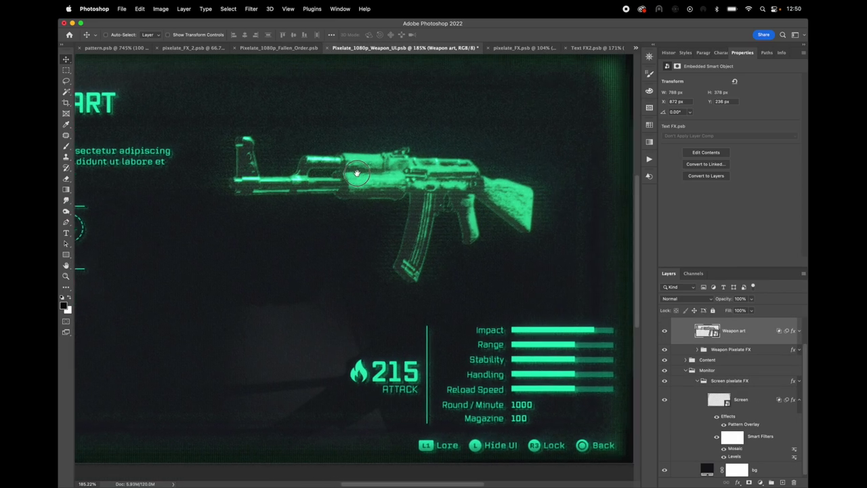
{"action": "right_click", "coordinate": [405, 156]}
{"action": "left_click", "coordinate": [379, 178]}
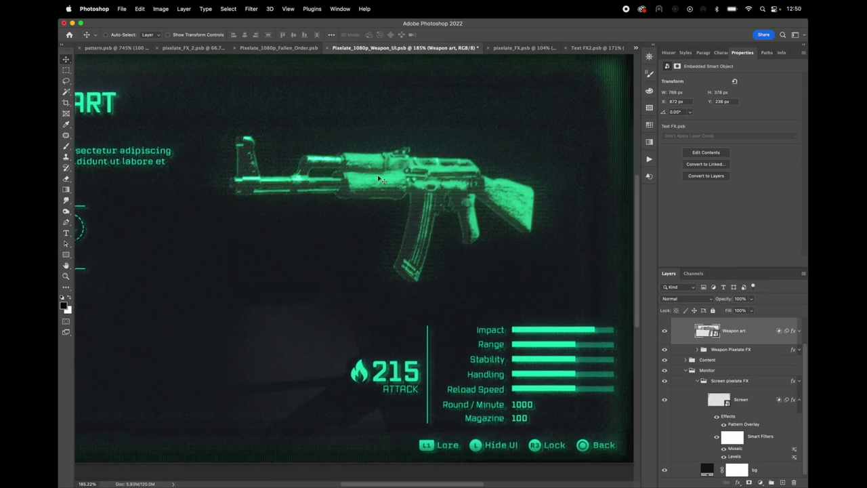
{"action": "scroll", "coordinate": [508, 200], "scroll_direction": "down", "scroll_amount": 3}
{"action": "scroll", "coordinate": [508, 200], "scroll_direction": "left", "scroll_amount": 2}
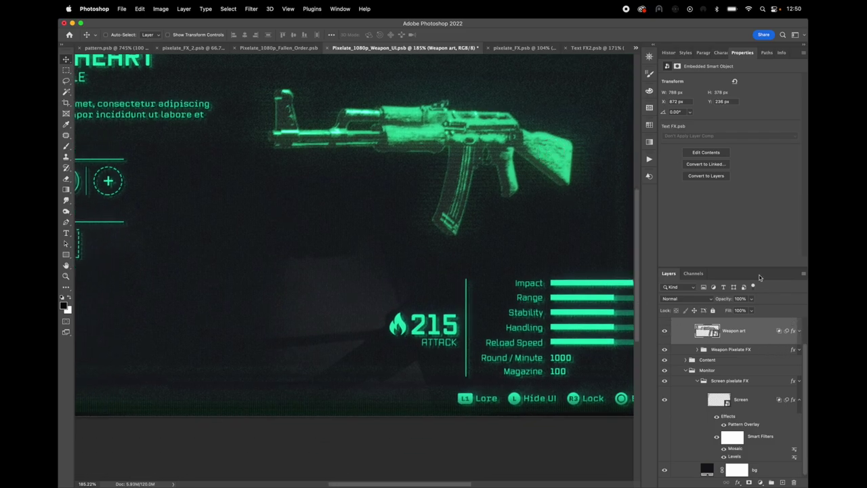
{"action": "left_click_drag", "start_coordinate": [757, 269], "coordinate": [747, 203]}
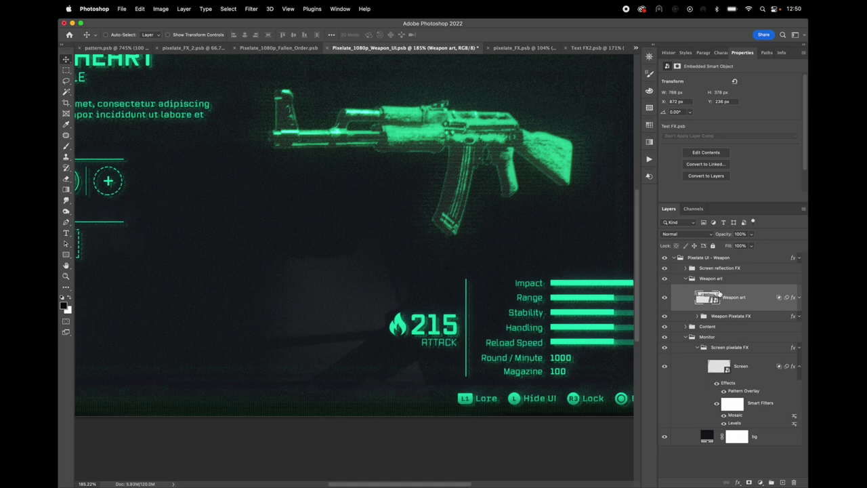
Step: Open the Weapon art contents and duplicate Layer 1 into a new document
{"action": "double_click", "coordinate": [710, 301]}
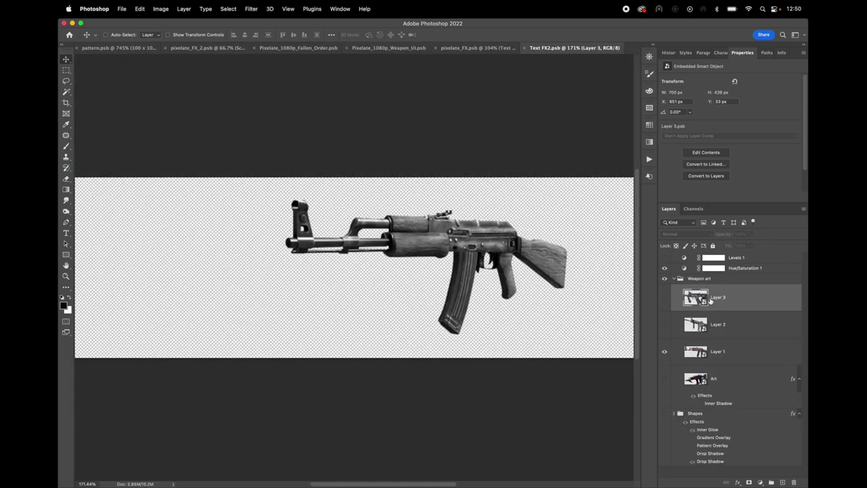
{"action": "left_click", "coordinate": [737, 352]}
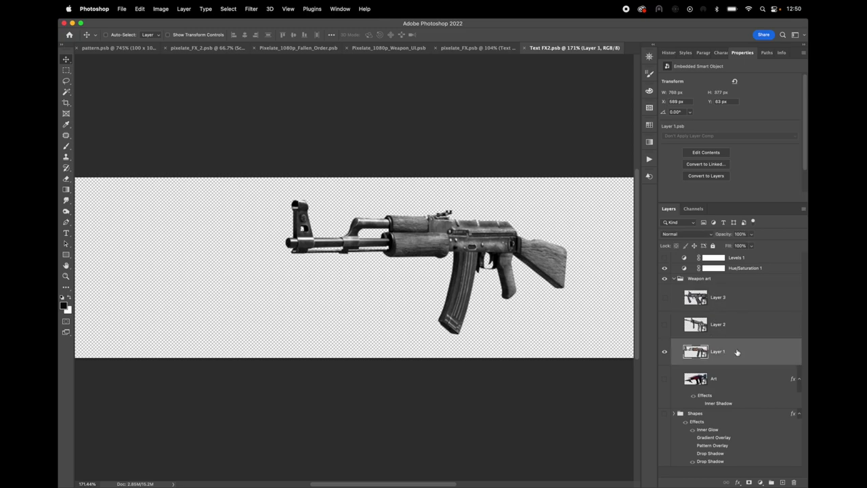
{"action": "right_click", "coordinate": [737, 352]}
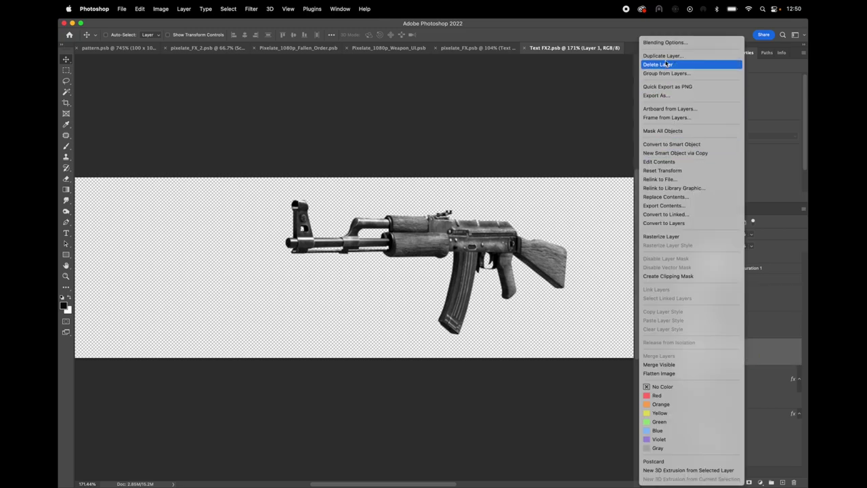
{"action": "left_click", "coordinate": [663, 56]}
{"action": "left_click", "coordinate": [346, 214]}
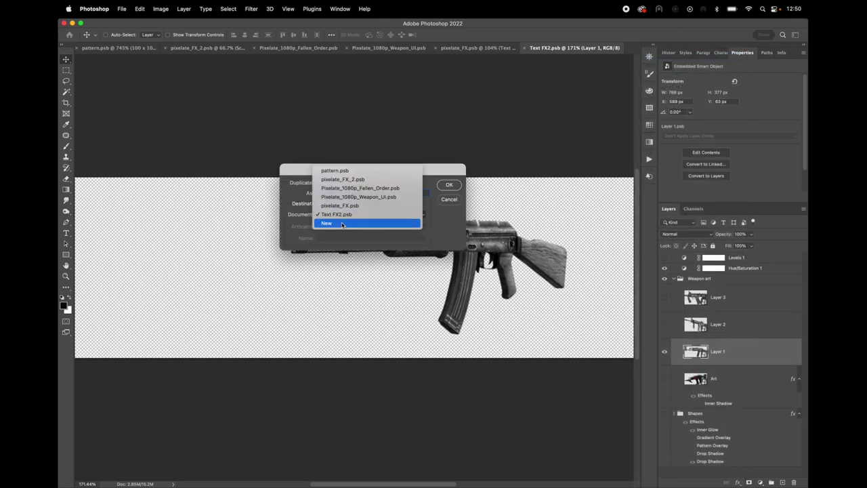
{"action": "left_click", "coordinate": [338, 223]}
{"action": "left_click", "coordinate": [449, 184]}
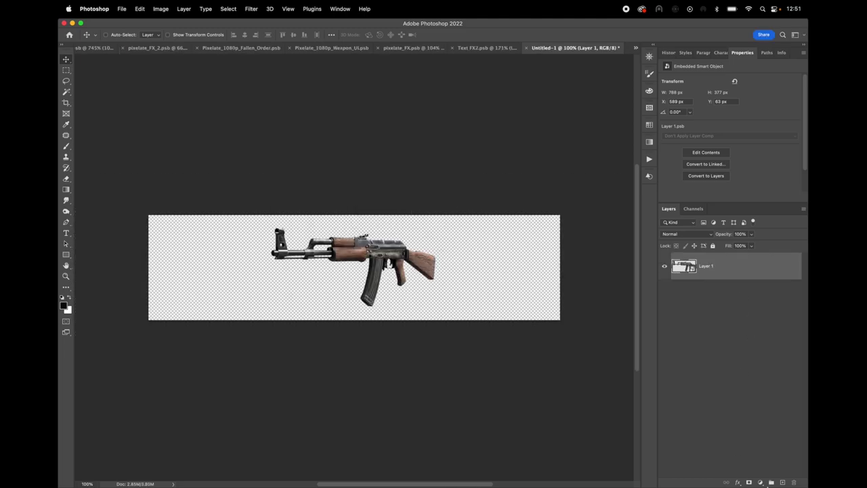
Step: Add a black Layer 2 beneath the rifle and crop the canvas taller, refilling it black
{"action": "left_click", "coordinate": [782, 482]}
{"action": "left_click_drag", "start_coordinate": [747, 274], "coordinate": [749, 320]}
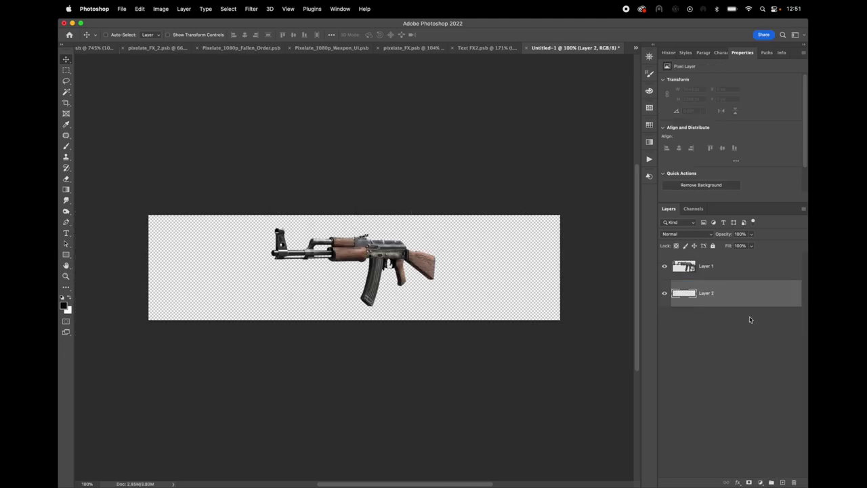
{"action": "key", "text": "alt+BackSpace"}
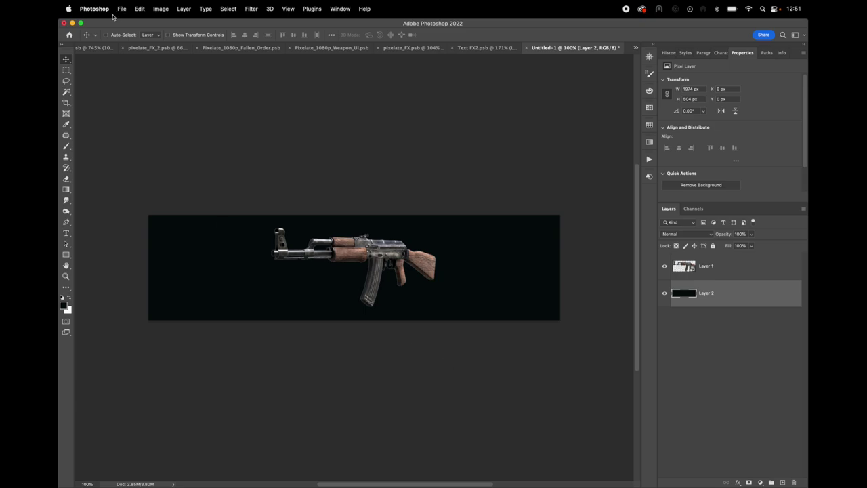
{"action": "left_click", "coordinate": [67, 102]}
{"action": "left_click_drag", "start_coordinate": [355, 215], "coordinate": [366, 154]}
{"action": "key", "text": "Return"}
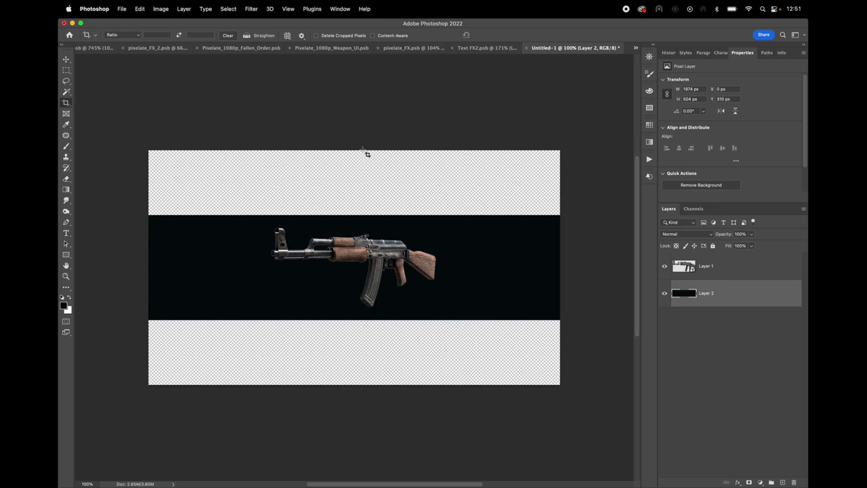
{"action": "key", "text": "super+BackSpace"}
{"action": "key", "text": "alt+BackSpace"}
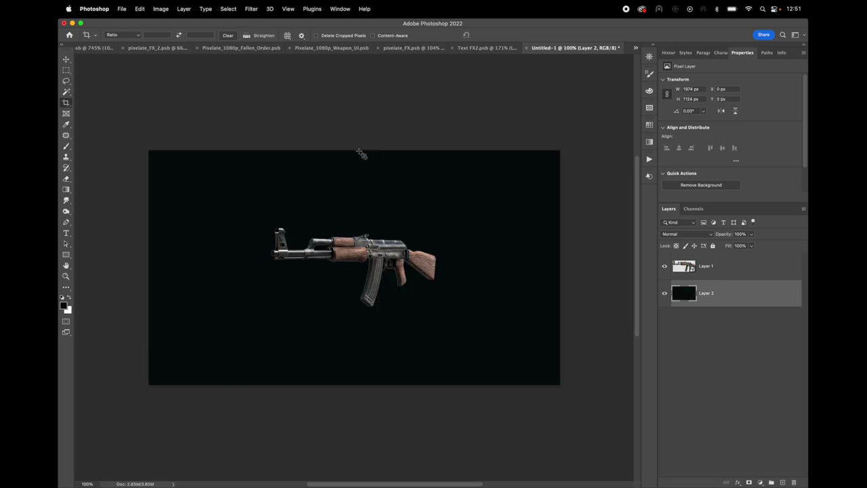
{"action": "left_click_drag", "start_coordinate": [382, 258], "coordinate": [408, 254]}
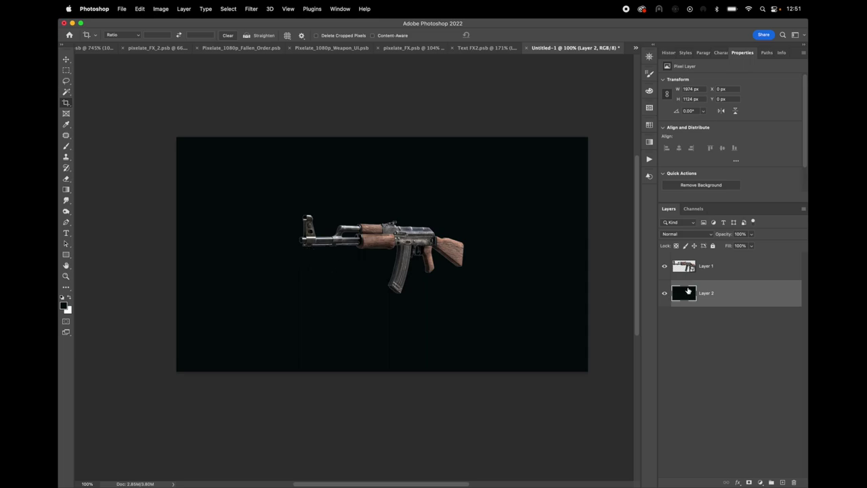
{"action": "left_click", "coordinate": [728, 271]}
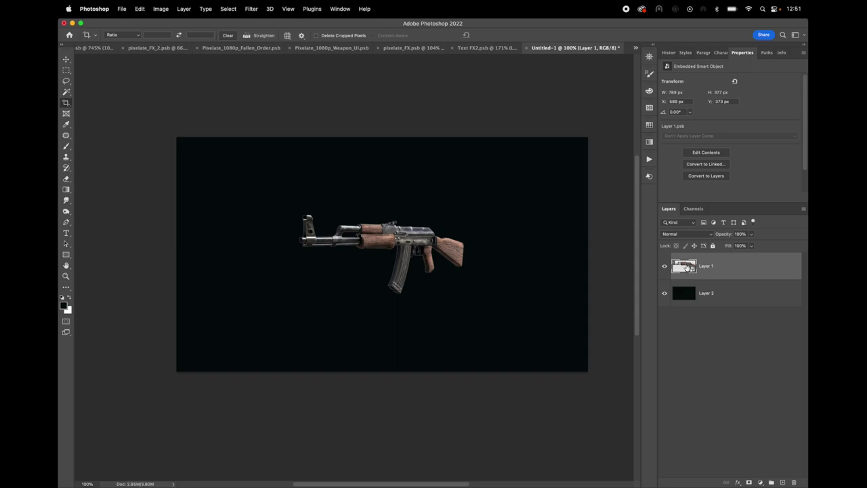
Step: Inside Layer 1's smart object, add Hue/Saturation at Saturation -100 and save the change
{"action": "double_click", "coordinate": [684, 267]}
{"action": "left_click", "coordinate": [760, 482]}
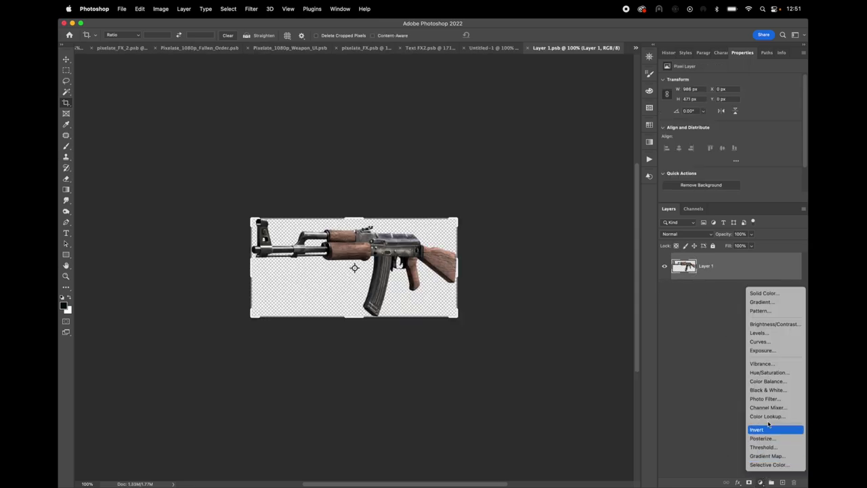
{"action": "left_click", "coordinate": [768, 372]}
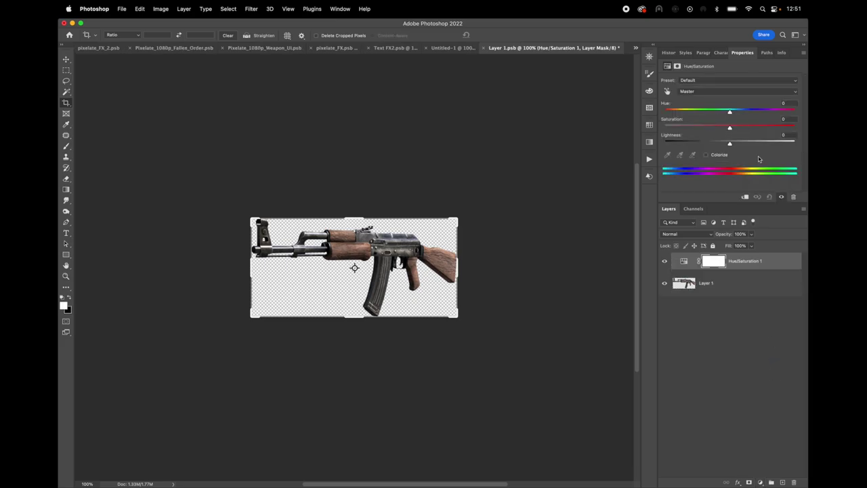
{"action": "left_click_drag", "start_coordinate": [730, 127], "coordinate": [586, 123]}
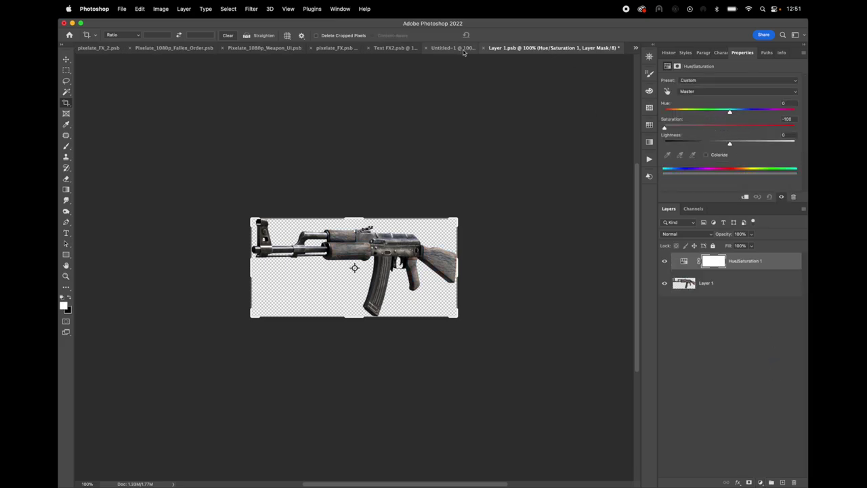
{"action": "left_click", "coordinate": [483, 48]}
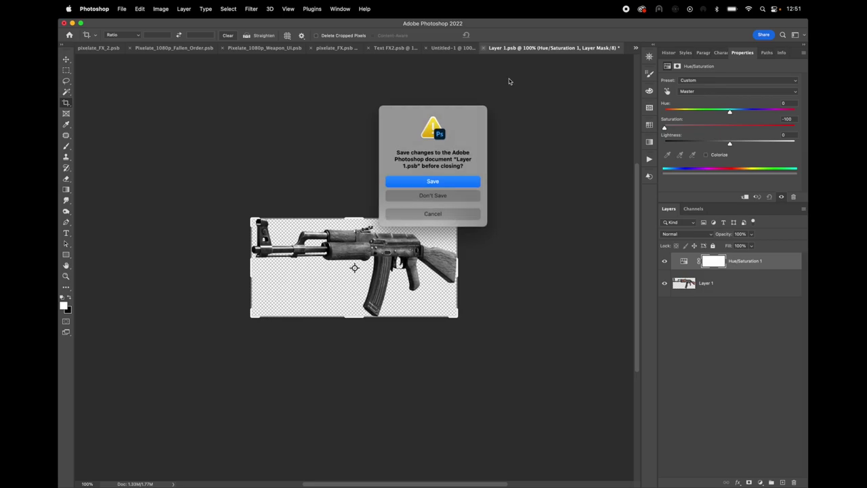
{"action": "left_click", "coordinate": [432, 181]}
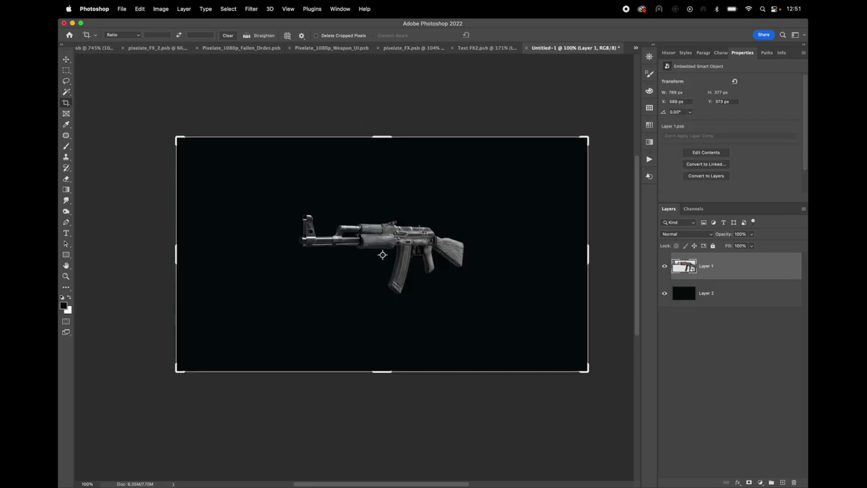
Step: Switch to the Move tool and recentre the grey rifle in the view
{"action": "left_click", "coordinate": [68, 61]}
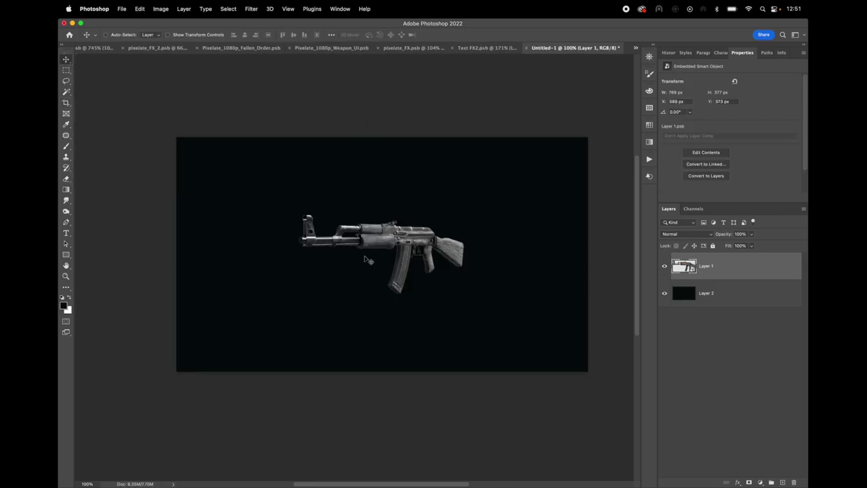
{"action": "scroll", "coordinate": [389, 252], "scroll_direction": "up", "scroll_amount": 5}
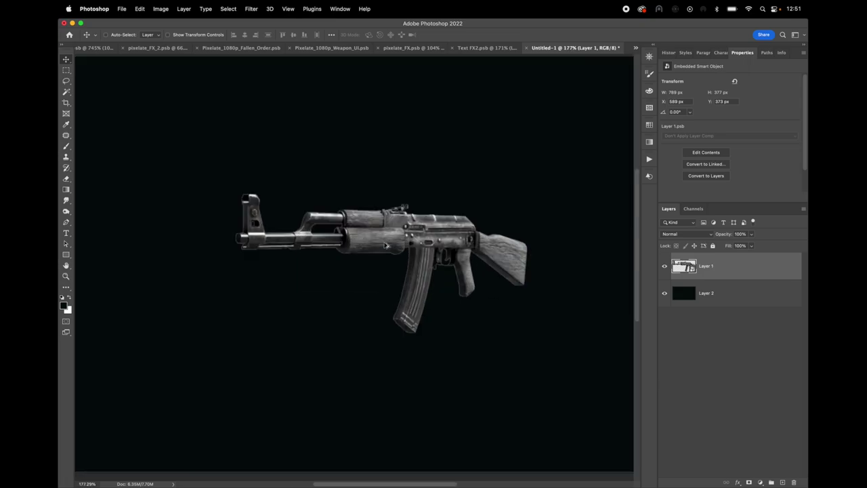
{"action": "scroll", "coordinate": [352, 258], "scroll_direction": "down", "scroll_amount": 3}
{"action": "scroll", "coordinate": [352, 258], "scroll_direction": "left", "scroll_amount": 2}
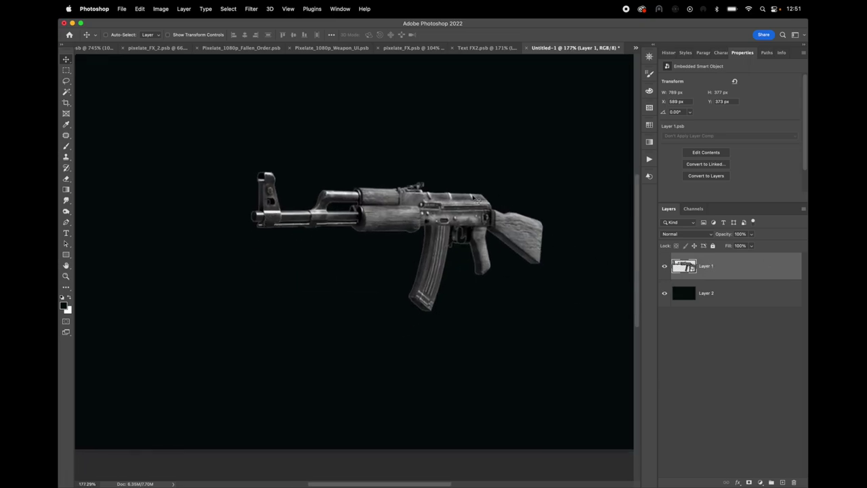
{"action": "left_click_drag", "start_coordinate": [447, 173], "coordinate": [420, 184]}
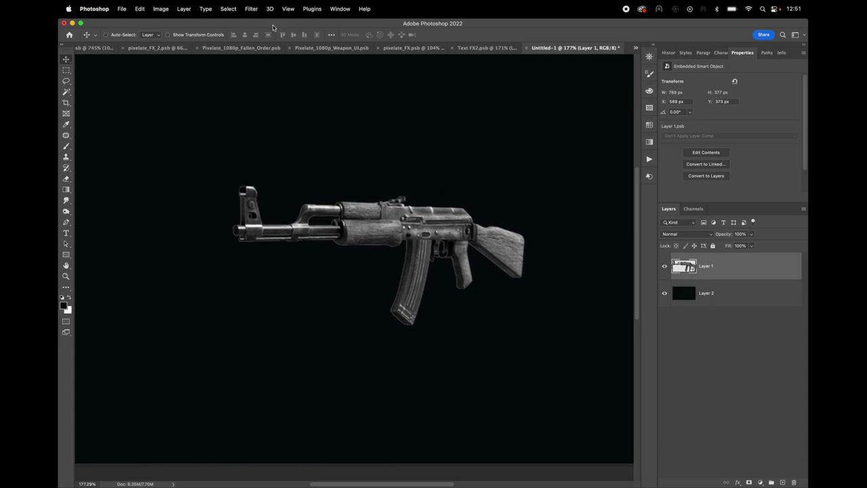
{"action": "key", "text": "super"}
Step: Apply Image > Adjustments > Levels to the rifle smart object layer and confirm it
{"action": "left_click", "coordinate": [160, 8]}
{"action": "mouse_move", "coordinate": [168, 36]}
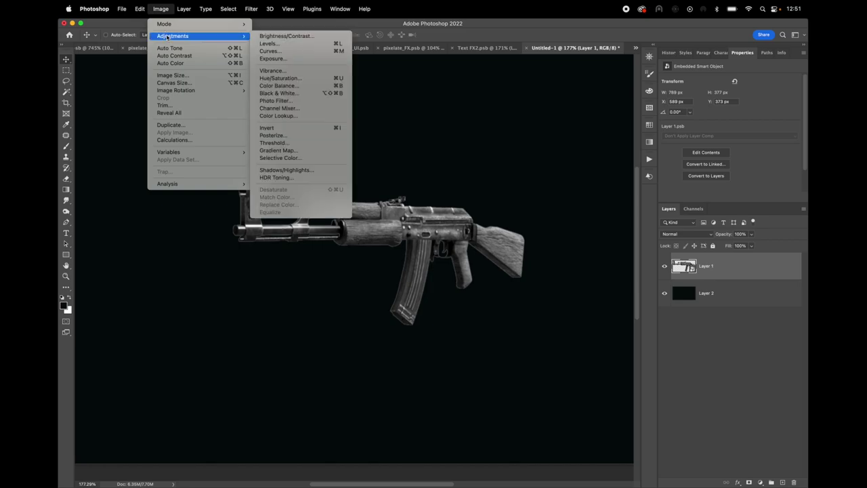
{"action": "left_click", "coordinate": [289, 46]}
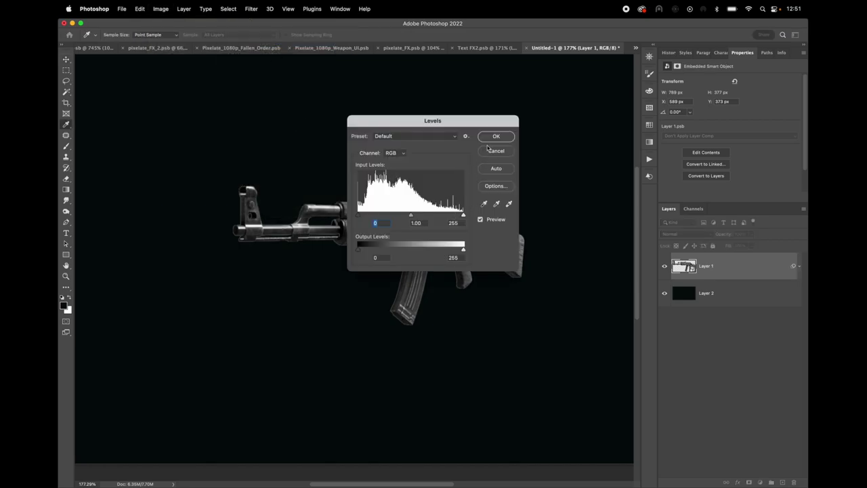
{"action": "left_click", "coordinate": [495, 137]}
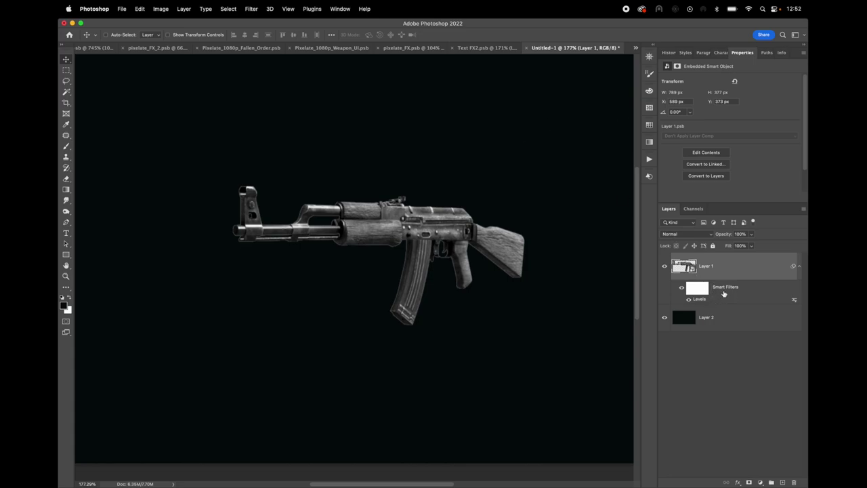
Step: Apply Filter > Pixelate > Mosaic to Layer 1 with a Cell Size of 25
{"action": "left_click", "coordinate": [253, 11]}
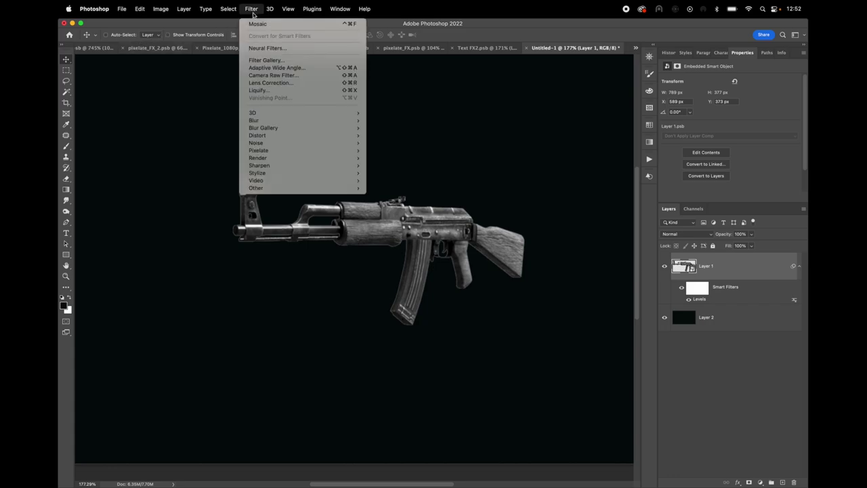
{"action": "mouse_move", "coordinate": [297, 150]}
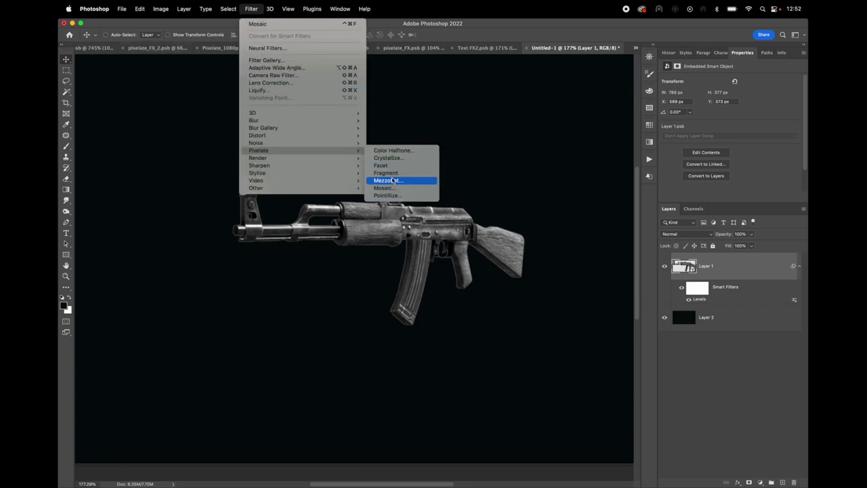
{"action": "left_click", "coordinate": [390, 191]}
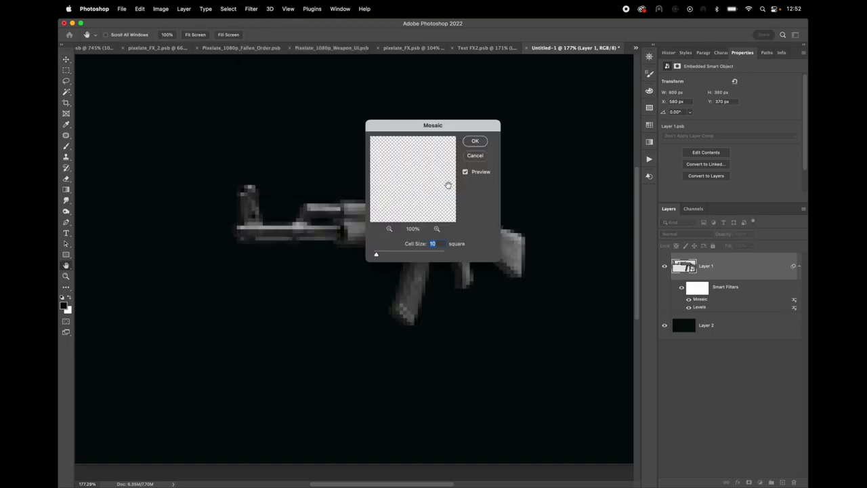
{"action": "left_click_drag", "start_coordinate": [425, 126], "coordinate": [557, 78]}
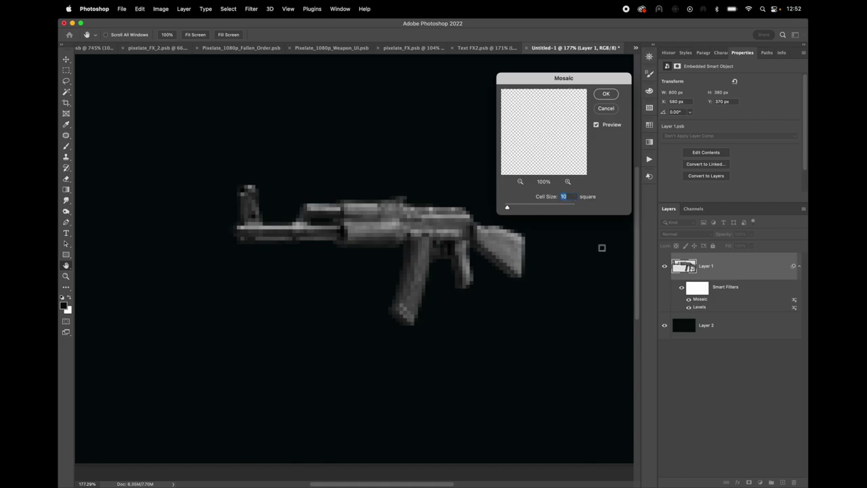
{"action": "type", "text": "50"}
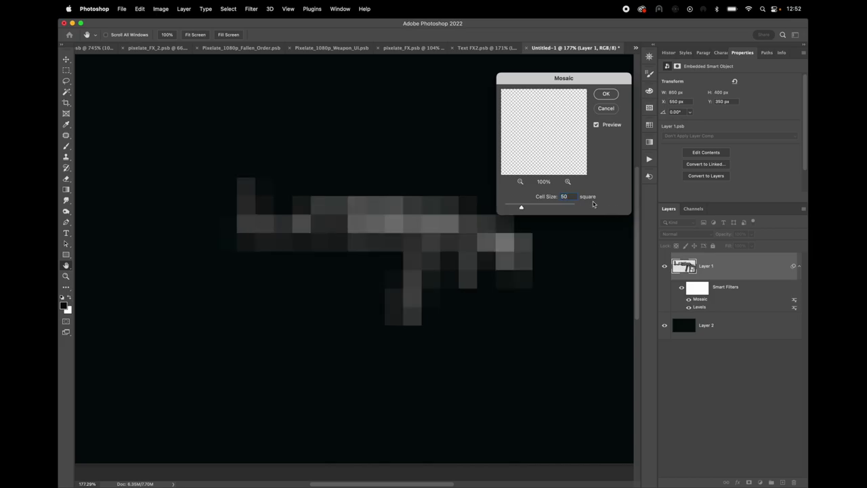
{"action": "double_click", "coordinate": [571, 195]}
{"action": "type", "text": "25"}
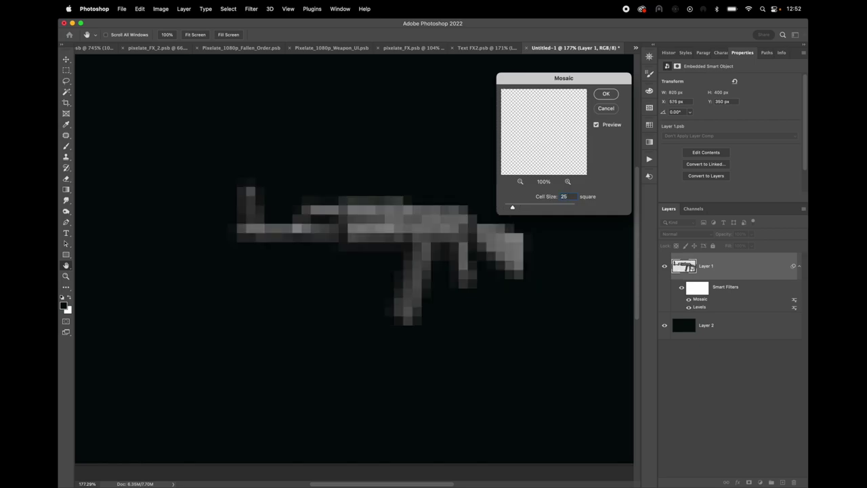
{"action": "left_click", "coordinate": [606, 95]}
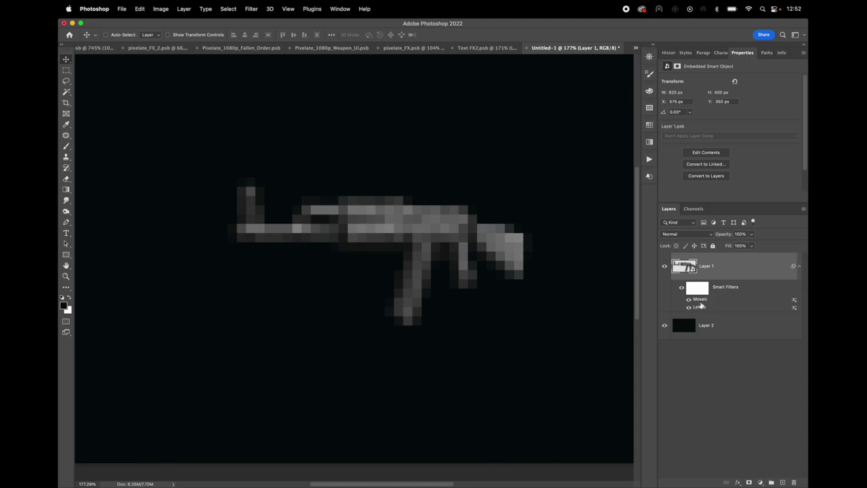
{"action": "left_click", "coordinate": [761, 483]}
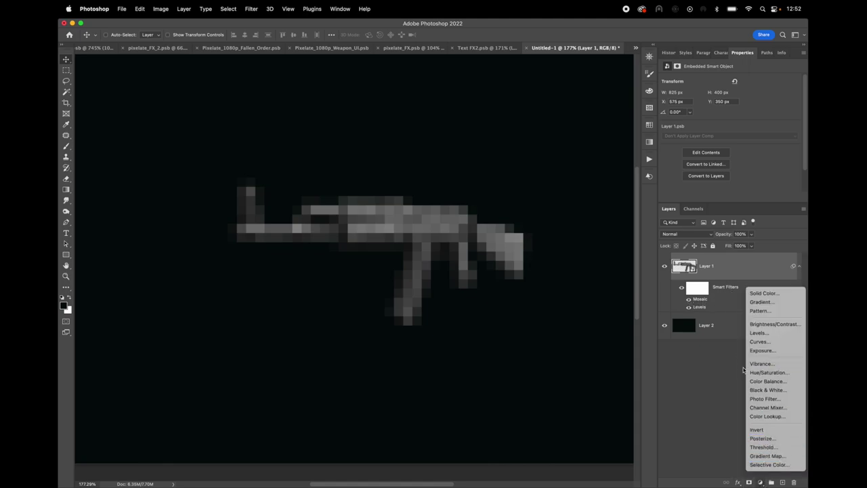
Step: Add a Pattern Overlay effect to the rifle layer with Hard Mix blend mode
{"action": "left_click", "coordinate": [737, 483]}
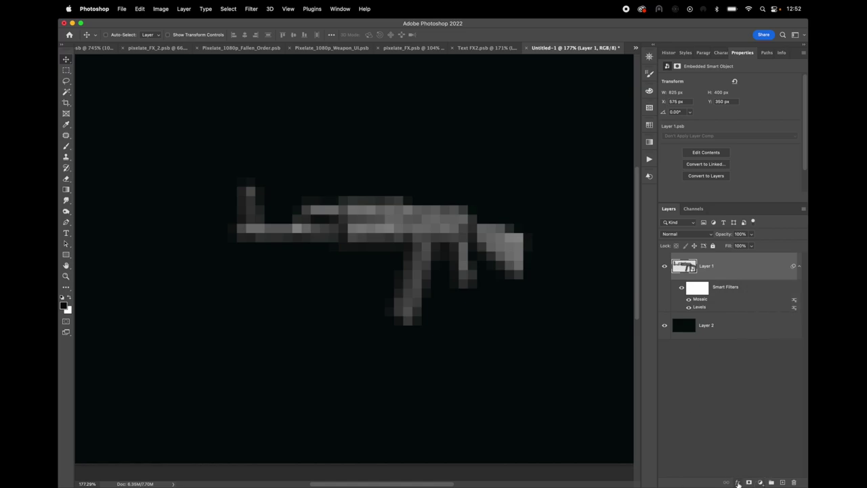
{"action": "left_click", "coordinate": [737, 482]}
{"action": "left_click", "coordinate": [751, 447]}
{"action": "left_click_drag", "start_coordinate": [499, 167], "coordinate": [601, 142]}
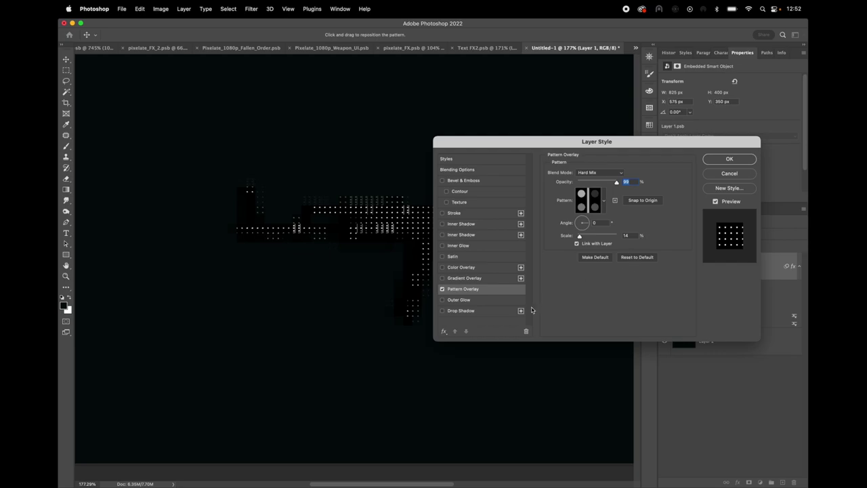
{"action": "left_click", "coordinate": [446, 333]}
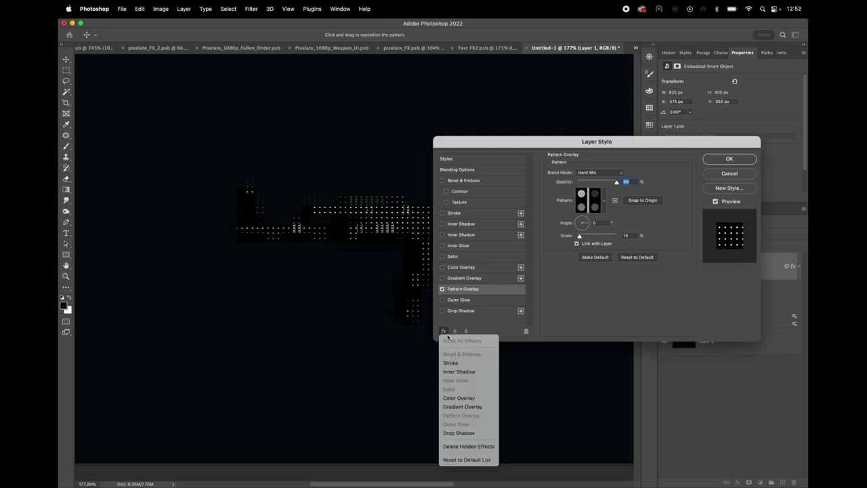
{"action": "left_click", "coordinate": [464, 459]}
{"action": "left_click", "coordinate": [443, 279]}
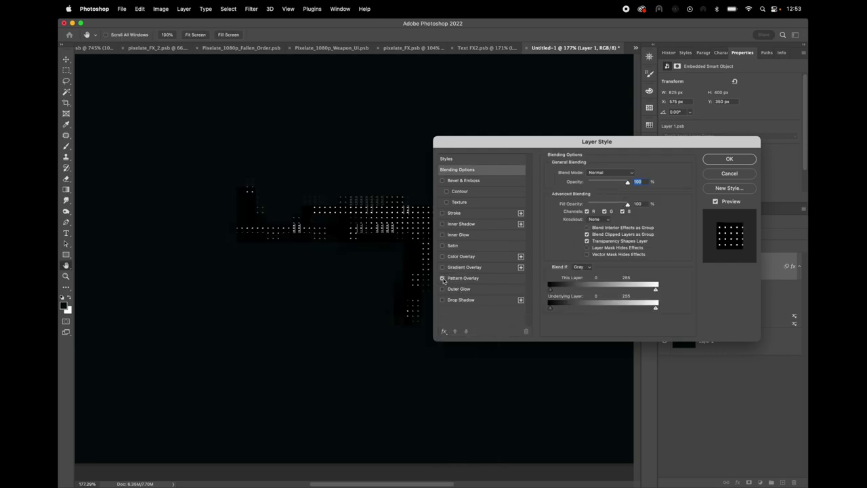
{"action": "left_click", "coordinate": [459, 279]}
{"action": "left_click", "coordinate": [592, 174]}
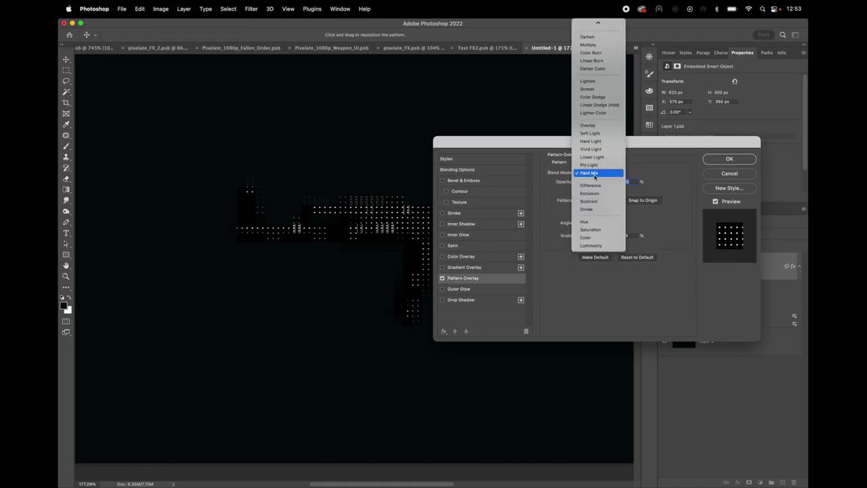
{"action": "left_click", "coordinate": [595, 175]}
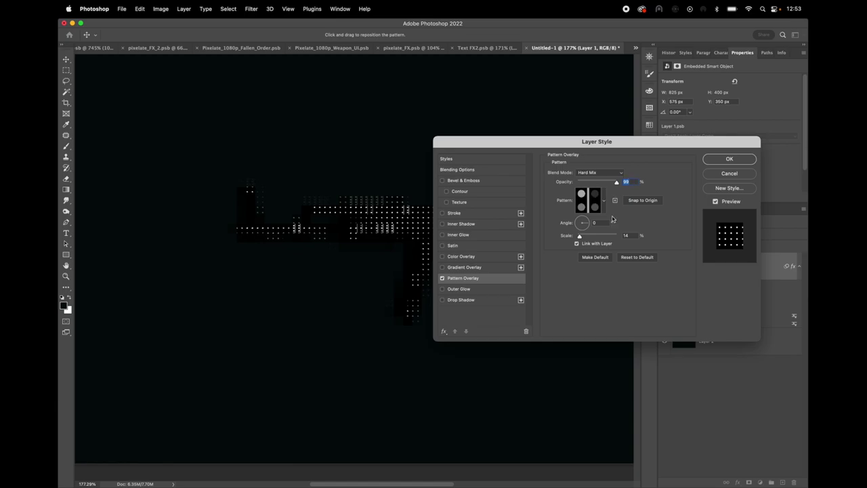
Step: Use the second vertical stripe pattern at scale 25 for the overlay and confirm
{"action": "left_click", "coordinate": [604, 201]}
{"action": "scroll", "coordinate": [618, 266], "scroll_direction": "down", "scroll_amount": 3}
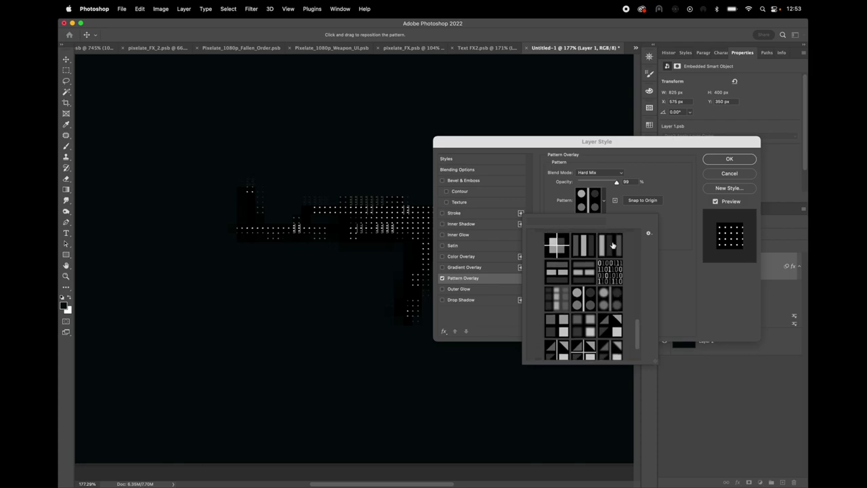
{"action": "left_click", "coordinate": [611, 244]}
{"action": "left_click", "coordinate": [592, 242]}
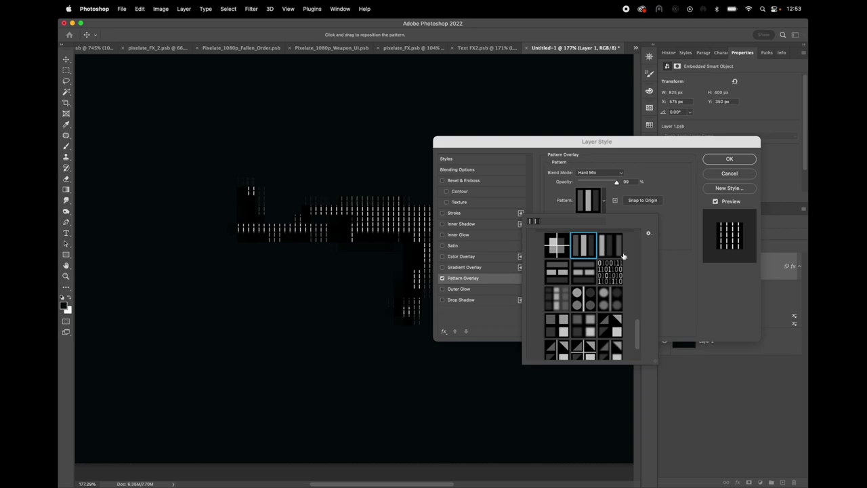
{"action": "left_click", "coordinate": [673, 252]}
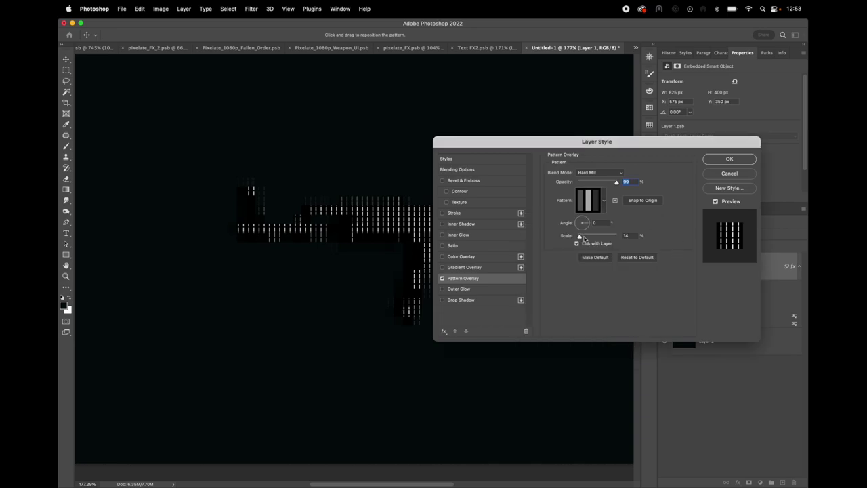
{"action": "left_click", "coordinate": [622, 235]}
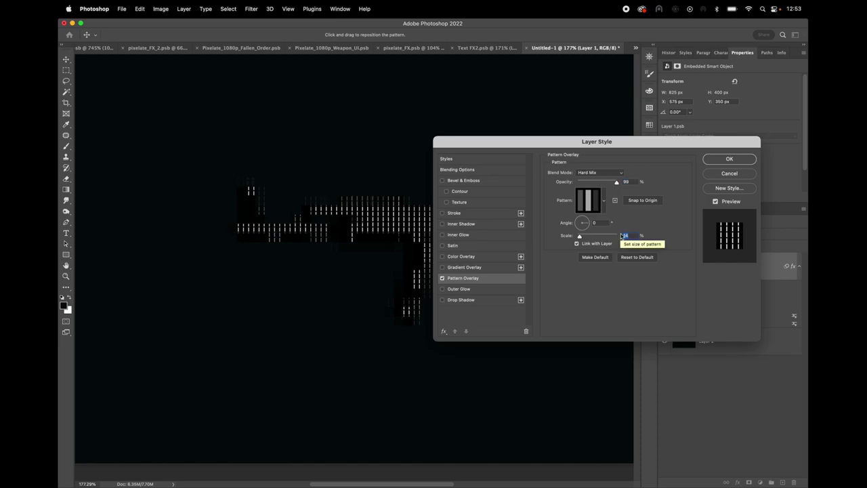
{"action": "type", "text": "25"}
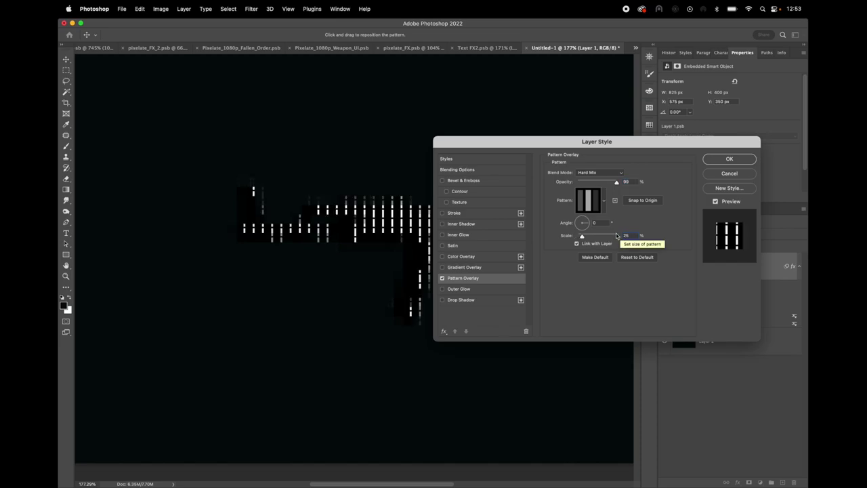
{"action": "left_click", "coordinate": [723, 159]}
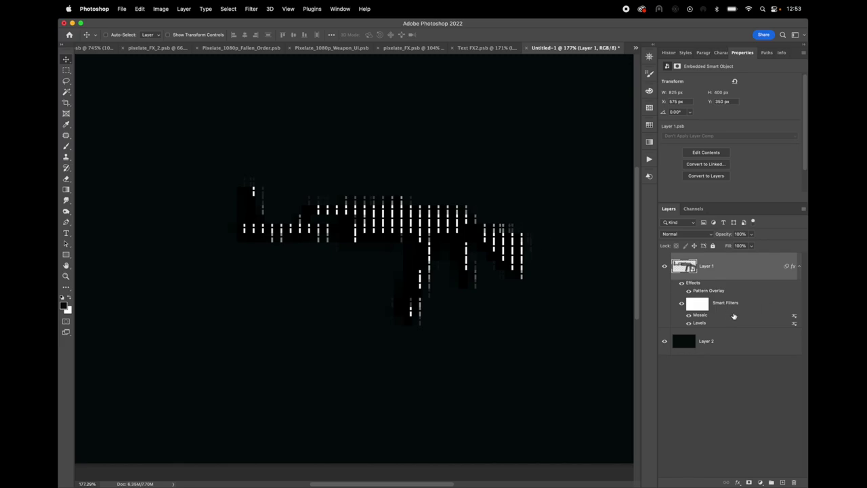
{"action": "double_click", "coordinate": [705, 315]}
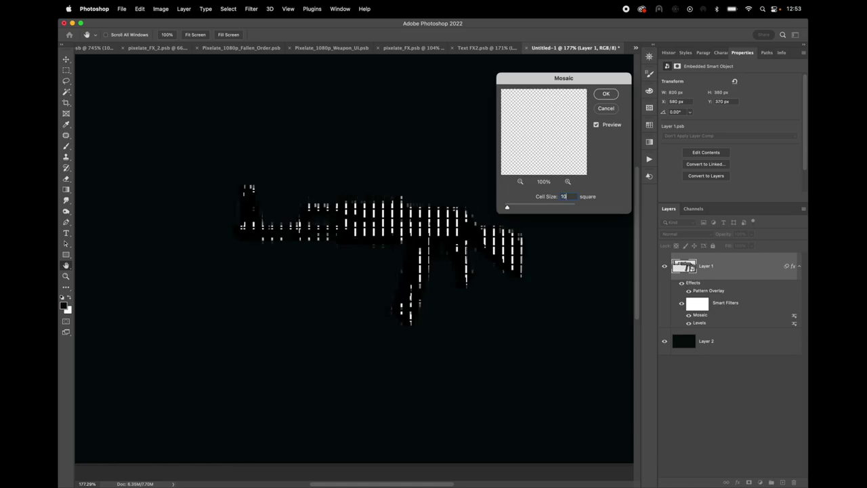
Step: Set the Mosaic cell size to 10 and the Pattern Overlay scale to 10
{"action": "left_click", "coordinate": [605, 93]}
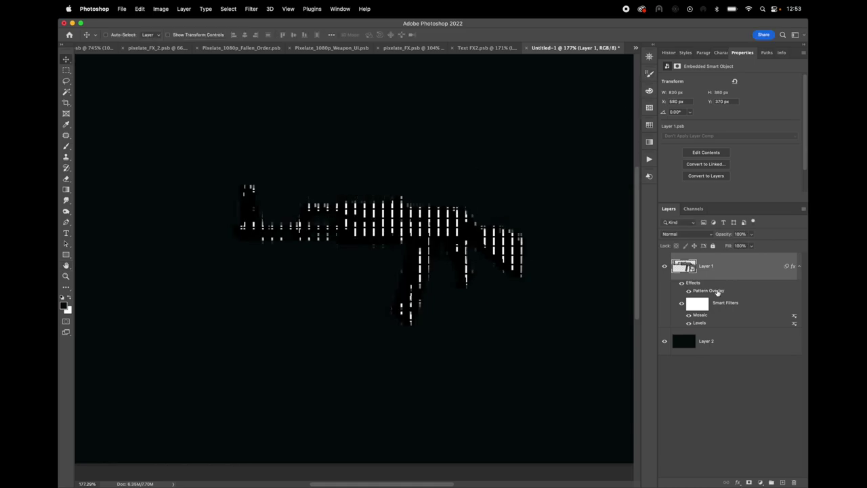
{"action": "double_click", "coordinate": [717, 291]}
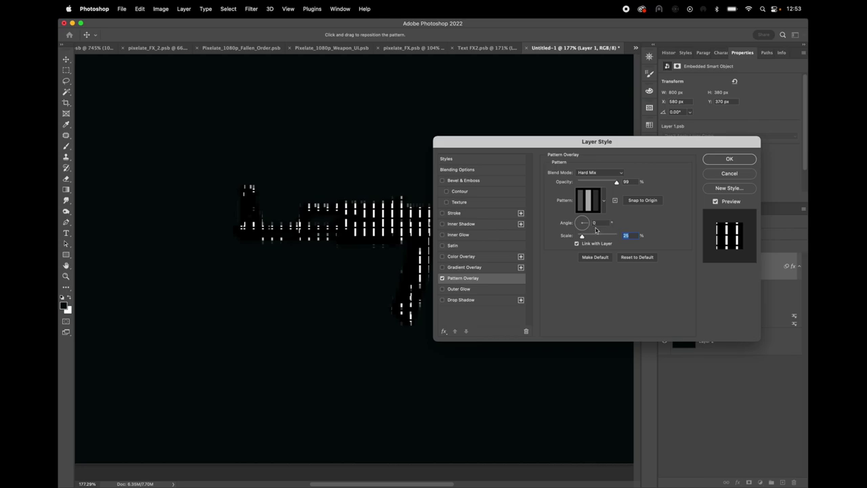
{"action": "type", "text": "10"}
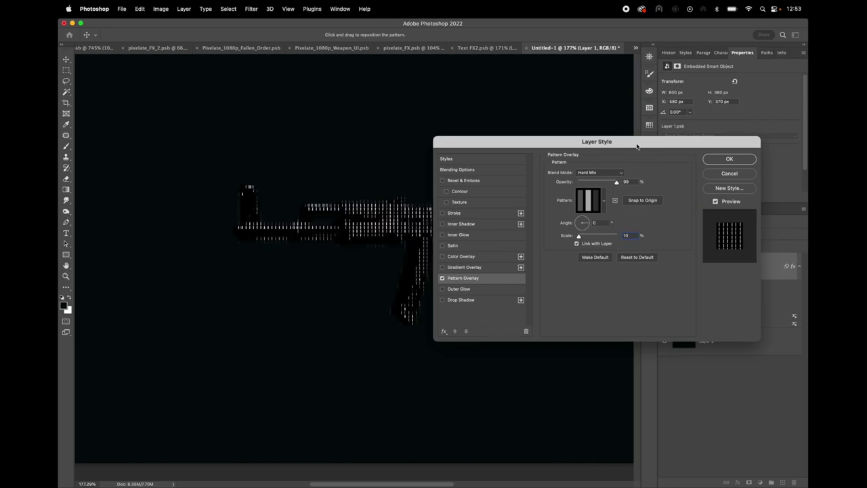
{"action": "mouse_move", "coordinate": [637, 146]}
{"action": "left_mouse_down"}
{"action": "mouse_move", "coordinate": [650, 203]}
{"action": "mouse_move", "coordinate": [571, 257]}
{"action": "mouse_move", "coordinate": [633, 160]}
{"action": "left_mouse_up"}
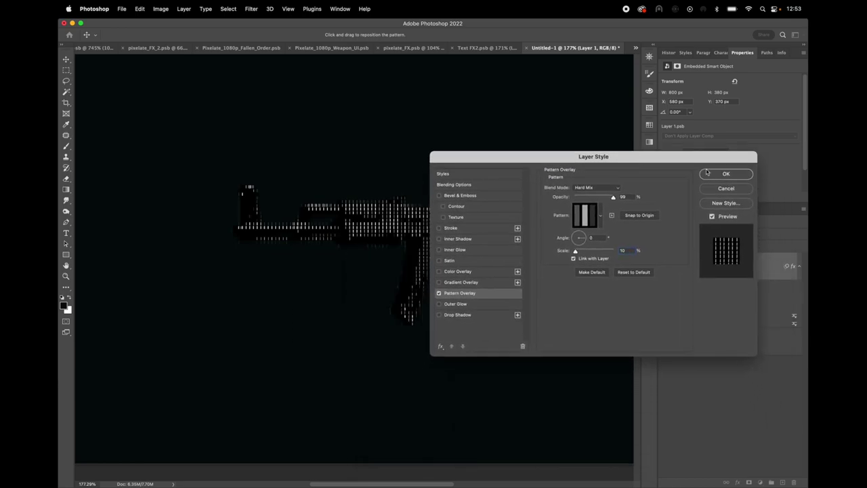
{"action": "left_click", "coordinate": [724, 175]}
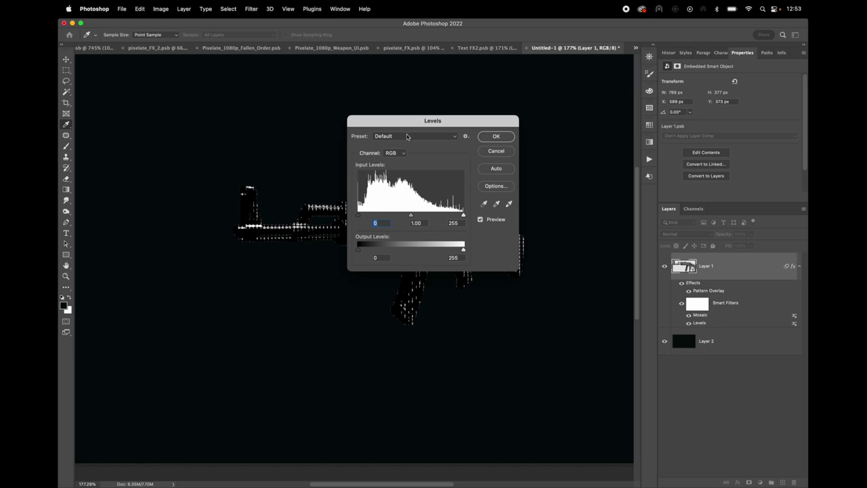
Step: Brighten the rifle with Levels: black input 43, midtones 1.68, output black 81
{"action": "left_click_drag", "start_coordinate": [410, 121], "coordinate": [641, 123]}
{"action": "left_click_drag", "start_coordinate": [592, 218], "coordinate": [635, 217]}
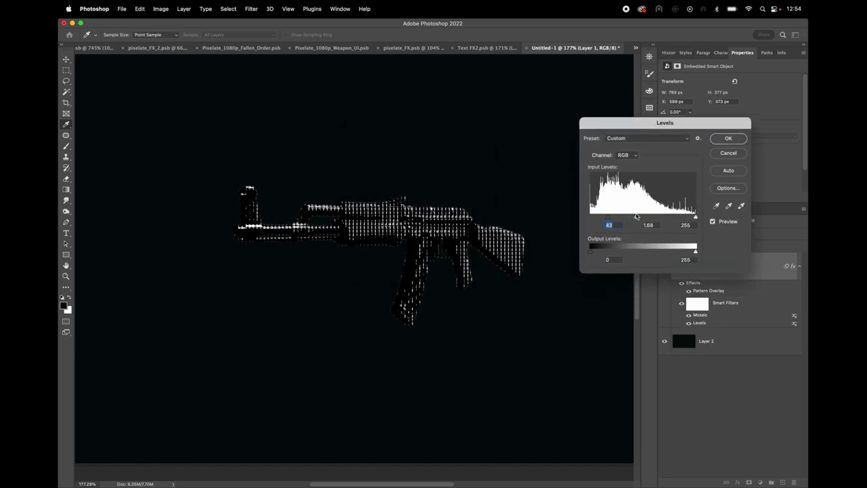
{"action": "left_click_drag", "start_coordinate": [589, 250], "coordinate": [621, 244]}
{"action": "left_click", "coordinate": [728, 139]}
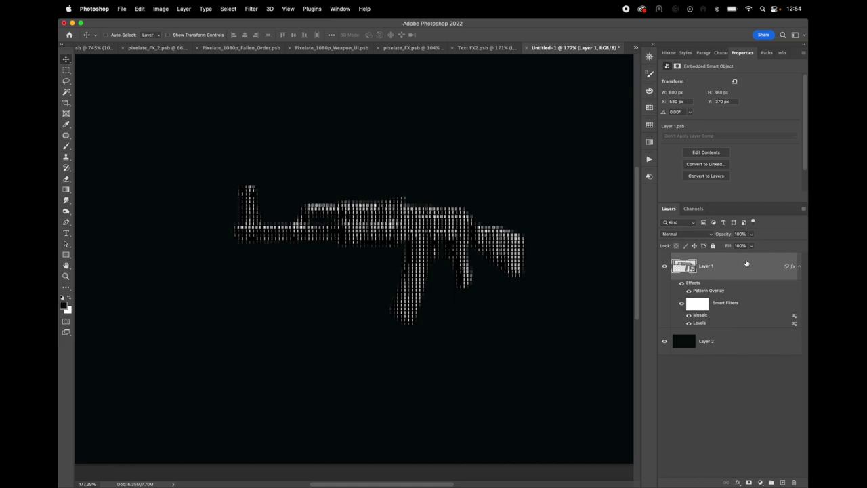
Step: Drop the rifle layer's fill to 0% and hide its darker tones with Blend If 88
{"action": "left_click_drag", "start_coordinate": [751, 247], "coordinate": [767, 263]}
{"action": "double_click", "coordinate": [759, 266]}
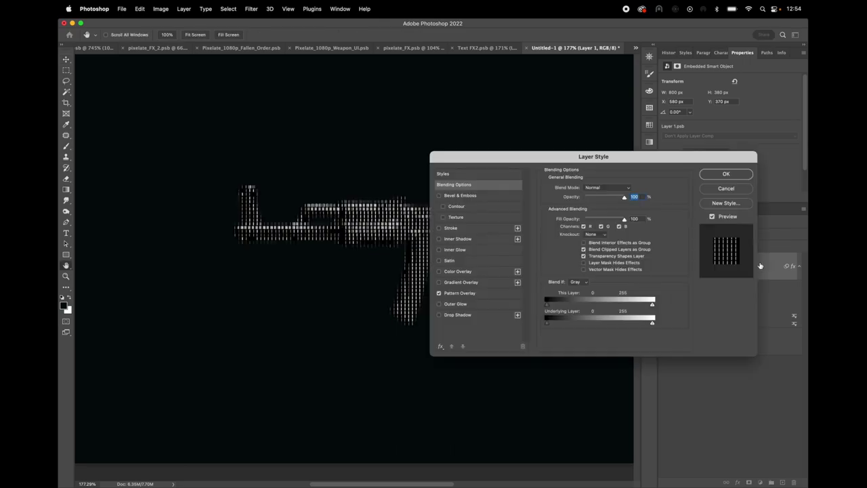
{"action": "left_click_drag", "start_coordinate": [614, 156], "coordinate": [637, 105]}
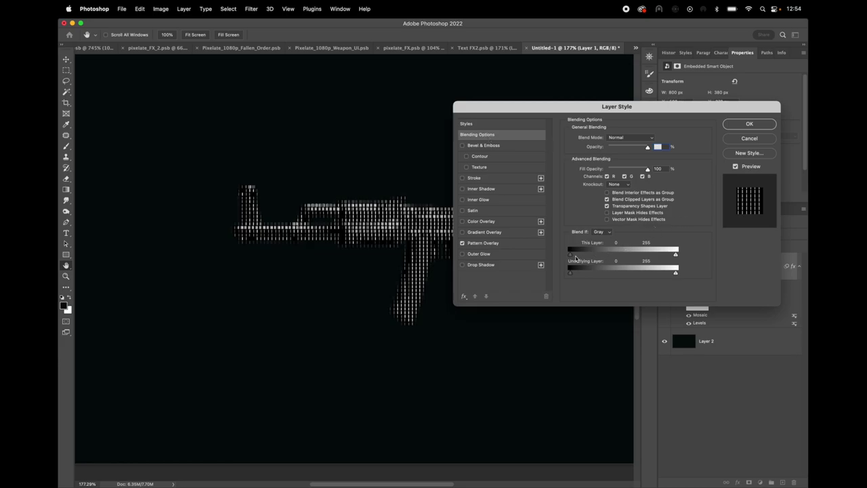
{"action": "left_click_drag", "start_coordinate": [575, 257], "coordinate": [603, 257]}
{"action": "left_click", "coordinate": [747, 124]}
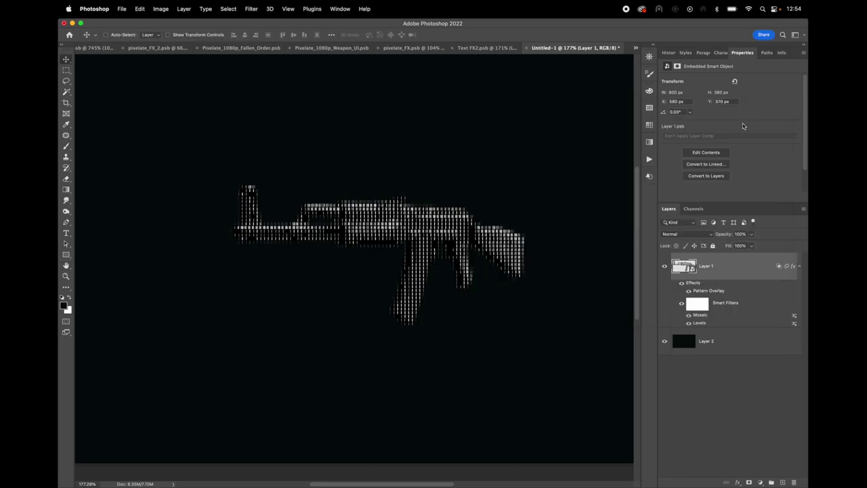
Step: Raise the rifle's Blend If black point to 104, then show the dark Layer 2 behind it
{"action": "left_click", "coordinate": [664, 342]}
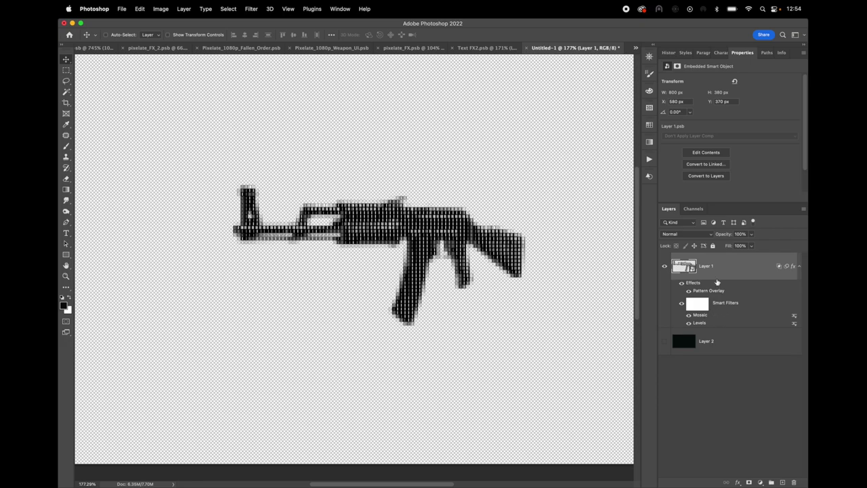
{"action": "double_click", "coordinate": [758, 272]}
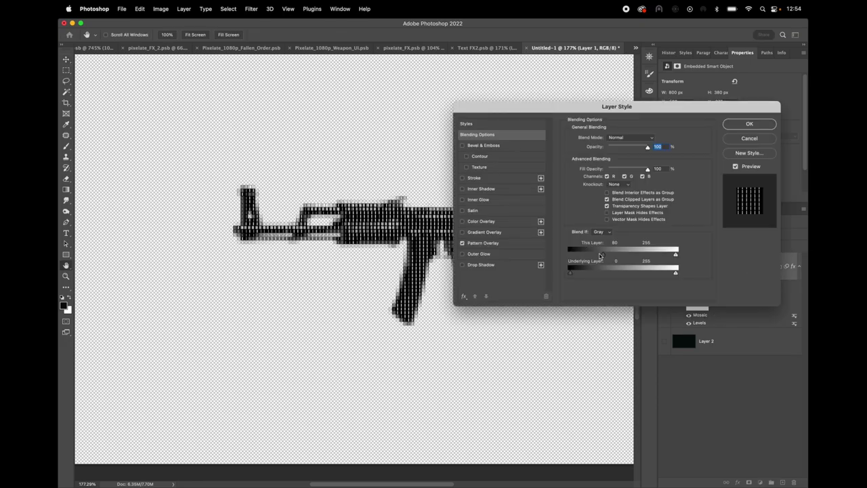
{"action": "left_click_drag", "start_coordinate": [599, 254], "coordinate": [613, 252]}
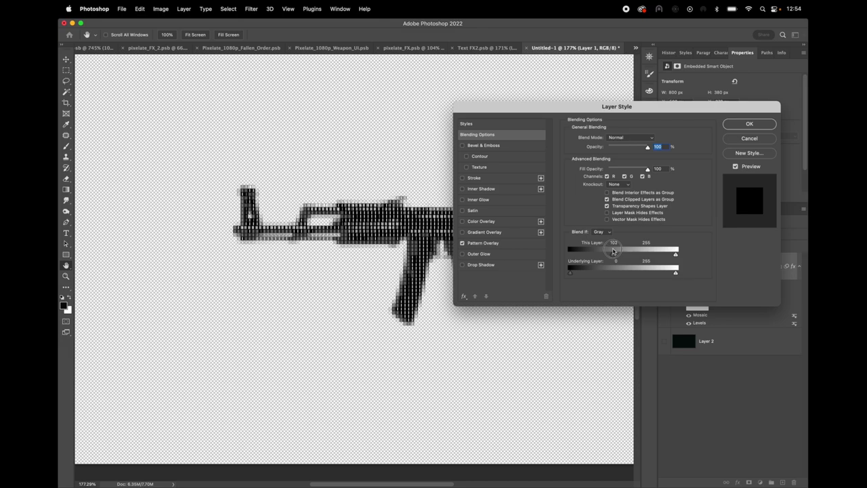
{"action": "left_click", "coordinate": [739, 126]}
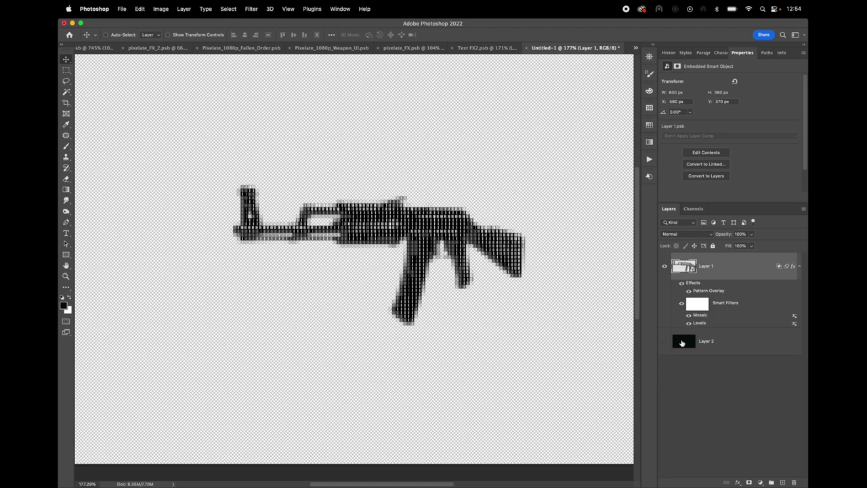
{"action": "left_click", "coordinate": [664, 342]}
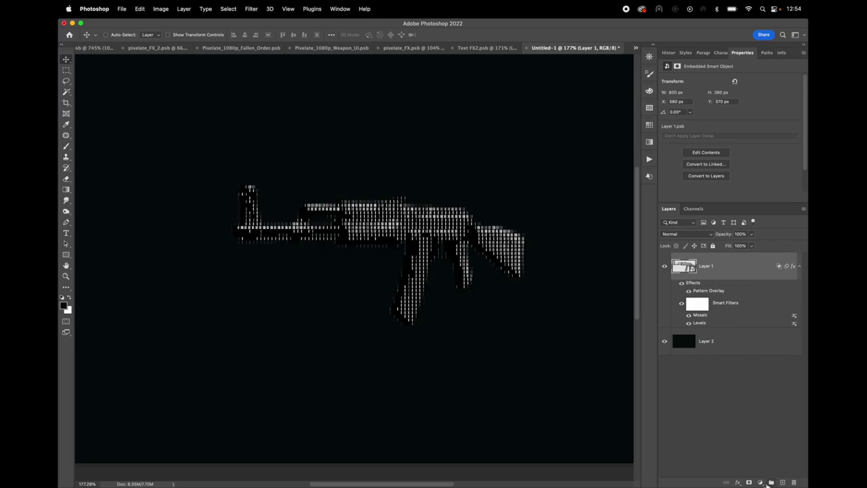
Step: Move Layer 1 into a new Group 1 and enable a Drop Shadow on the group
{"action": "left_click", "coordinate": [772, 483]}
{"action": "left_click_drag", "start_coordinate": [703, 271], "coordinate": [707, 261]}
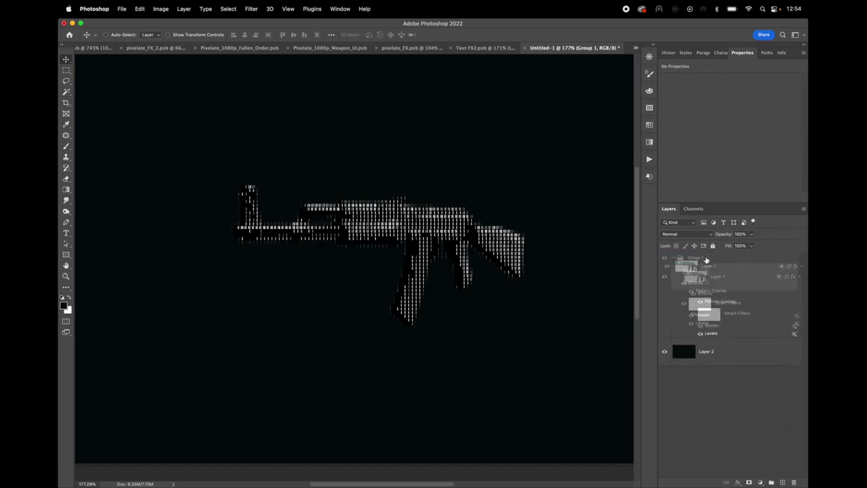
{"action": "double_click", "coordinate": [722, 261]}
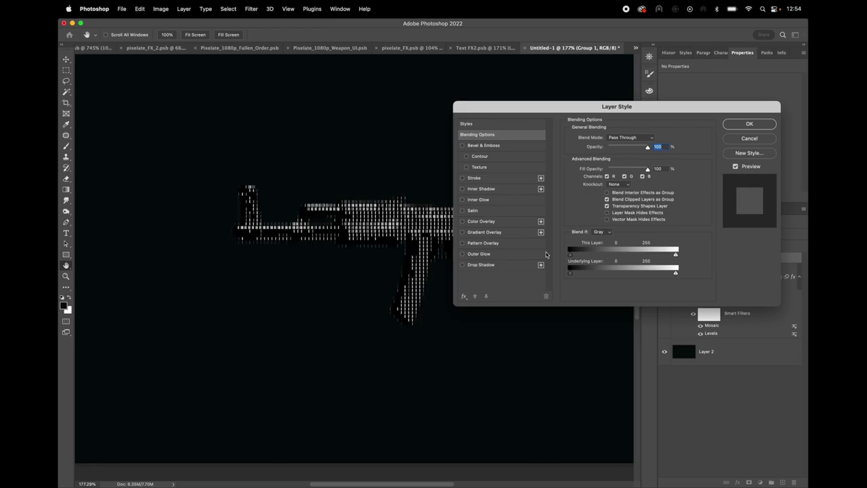
{"action": "left_click", "coordinate": [463, 264]}
{"action": "left_click", "coordinate": [478, 265]}
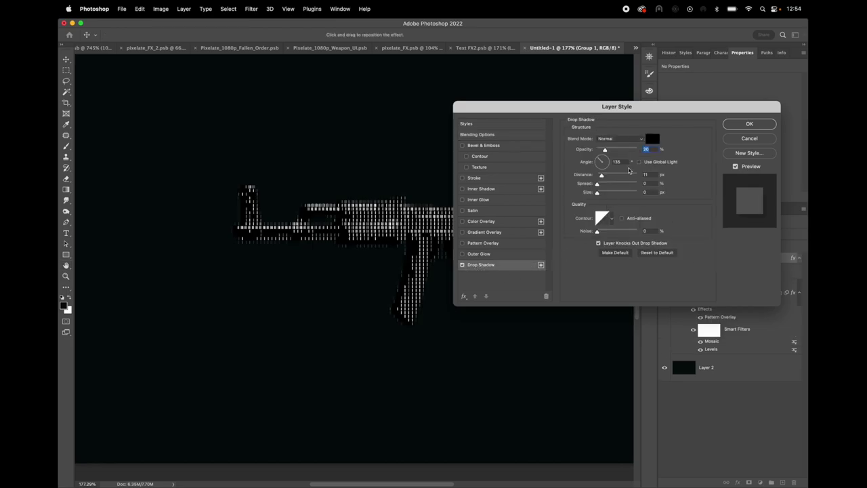
Step: Make the shadow green 18eaa7, Linear Dodge (Add), size 27, and add a second shadow
{"action": "left_click", "coordinate": [652, 139]}
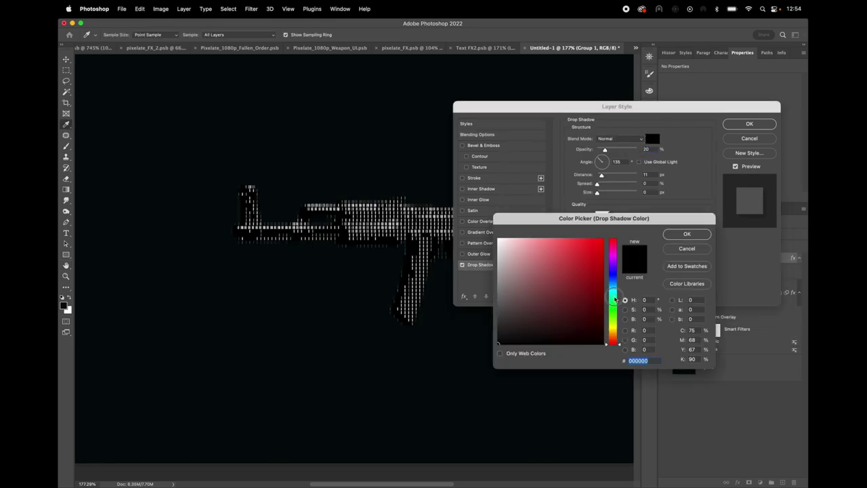
{"action": "left_click", "coordinate": [612, 296]}
{"action": "left_click_drag", "start_coordinate": [558, 280], "coordinate": [593, 246]}
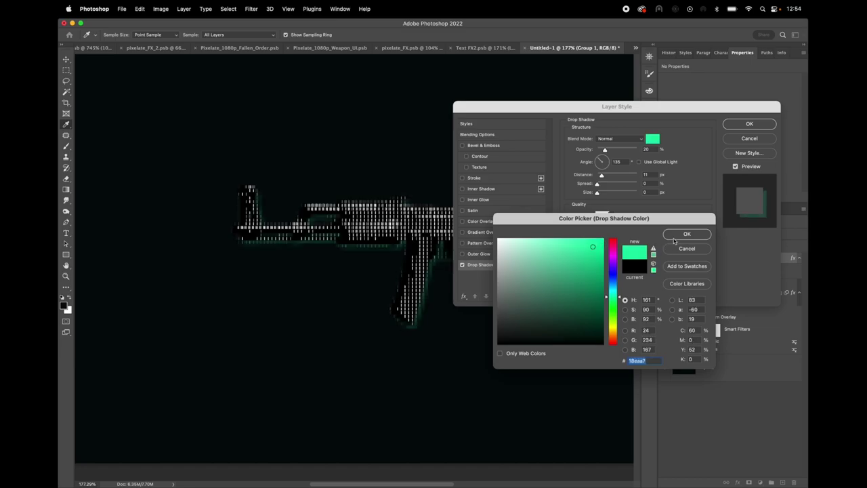
{"action": "left_click", "coordinate": [686, 234]}
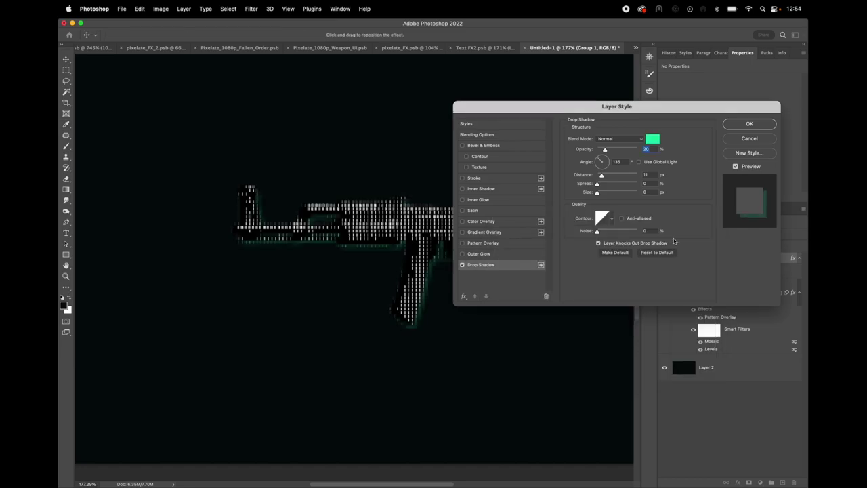
{"action": "left_click", "coordinate": [618, 139]}
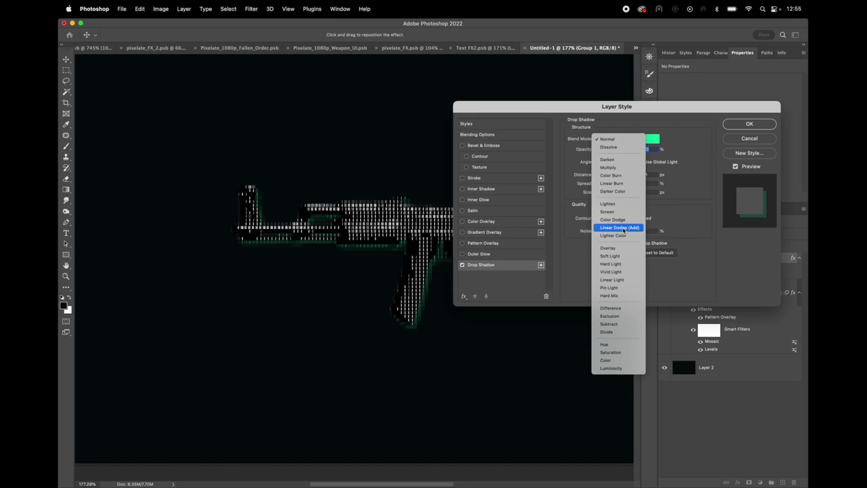
{"action": "left_click", "coordinate": [624, 230]}
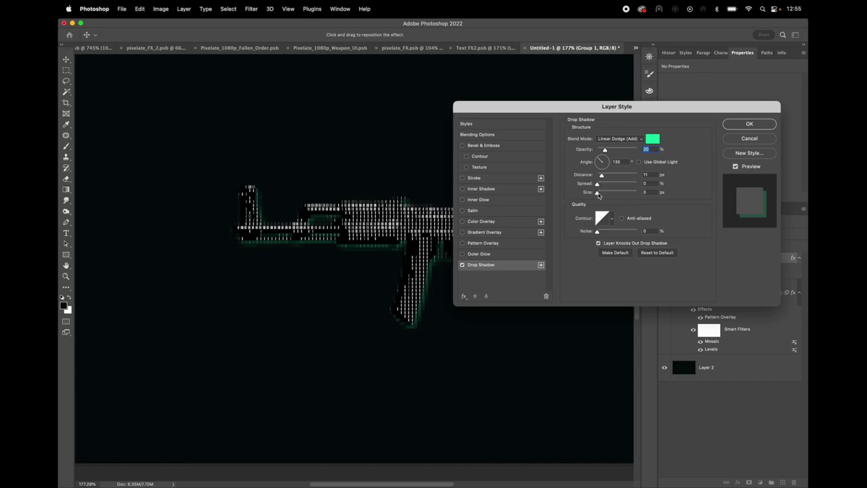
{"action": "left_click_drag", "start_coordinate": [598, 194], "coordinate": [603, 196]}
{"action": "left_click", "coordinate": [541, 264]}
Step: Give the second shadow colour 18eacf, a 54° angle and tighter size and distance
{"action": "left_click", "coordinate": [651, 139]}
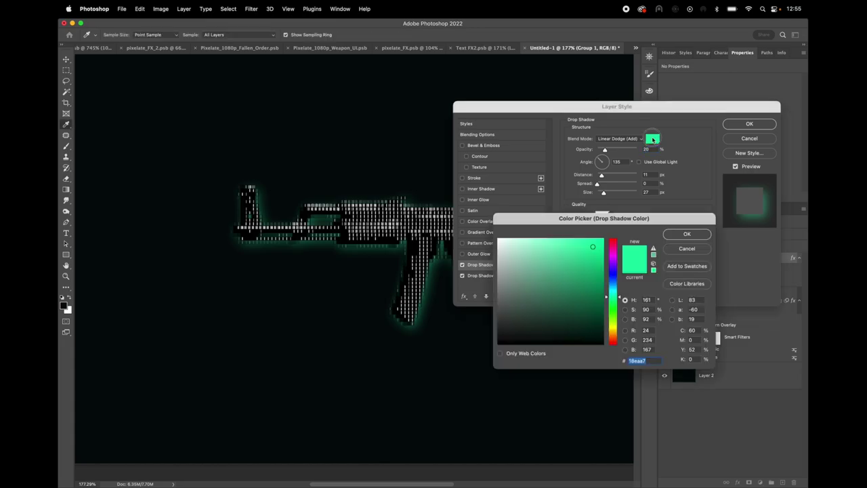
{"action": "left_click_drag", "start_coordinate": [620, 302], "coordinate": [619, 293]}
{"action": "key", "text": "Return"}
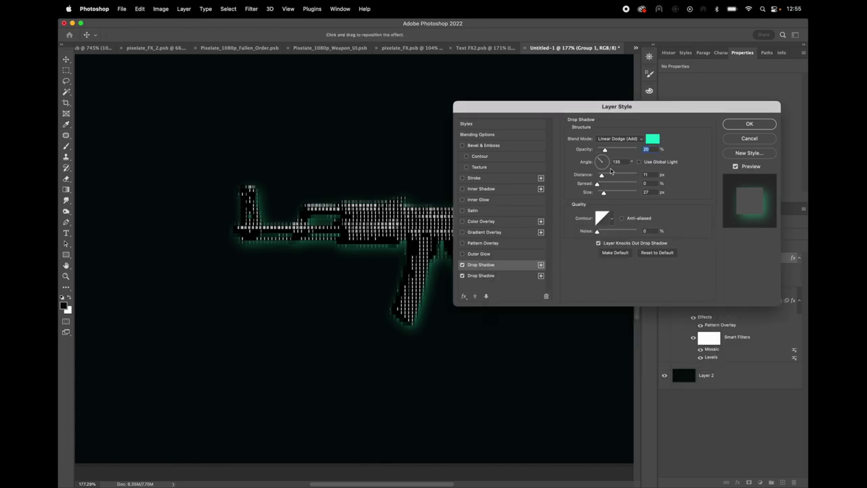
{"action": "mouse_move", "coordinate": [610, 171]}
{"action": "left_mouse_down"}
{"action": "mouse_move", "coordinate": [596, 159]}
{"action": "mouse_move", "coordinate": [607, 156]}
{"action": "left_mouse_up"}
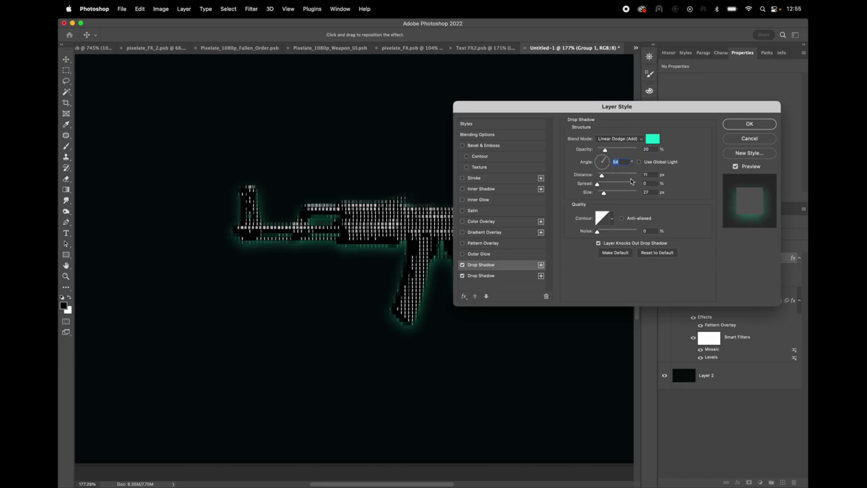
{"action": "left_click_drag", "start_coordinate": [605, 194], "coordinate": [600, 177]}
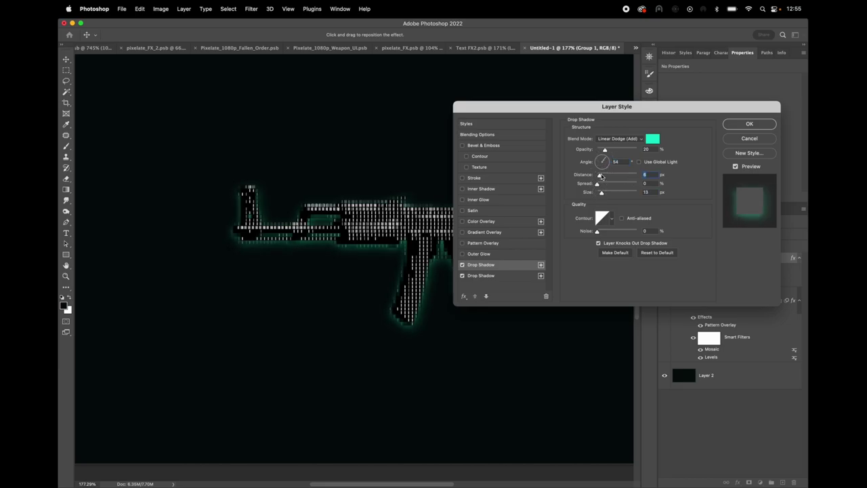
Step: Enlarge the other drop shadow, set its distance to 7 and opacity to 11%
{"action": "left_click", "coordinate": [501, 275]}
{"action": "mouse_move", "coordinate": [601, 193]}
{"action": "left_mouse_down"}
{"action": "mouse_move", "coordinate": [600, 174]}
{"action": "mouse_move", "coordinate": [604, 194]}
{"action": "left_mouse_up"}
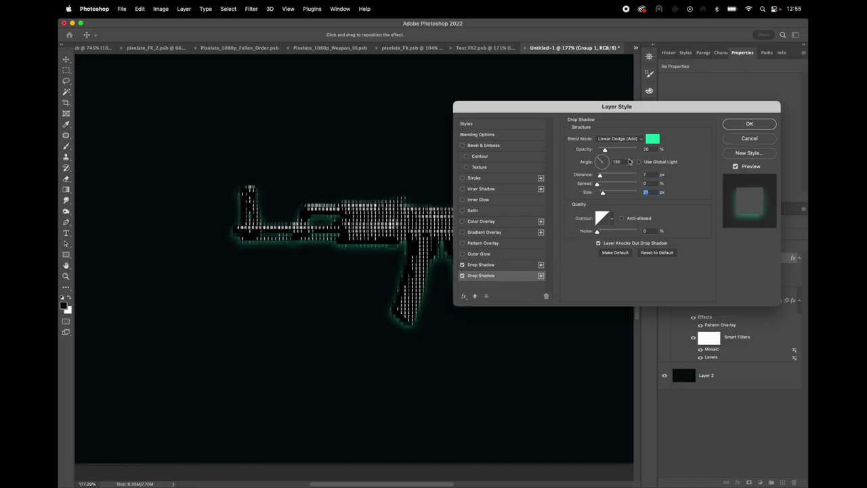
{"action": "left_click_drag", "start_coordinate": [604, 149], "coordinate": [601, 150]}
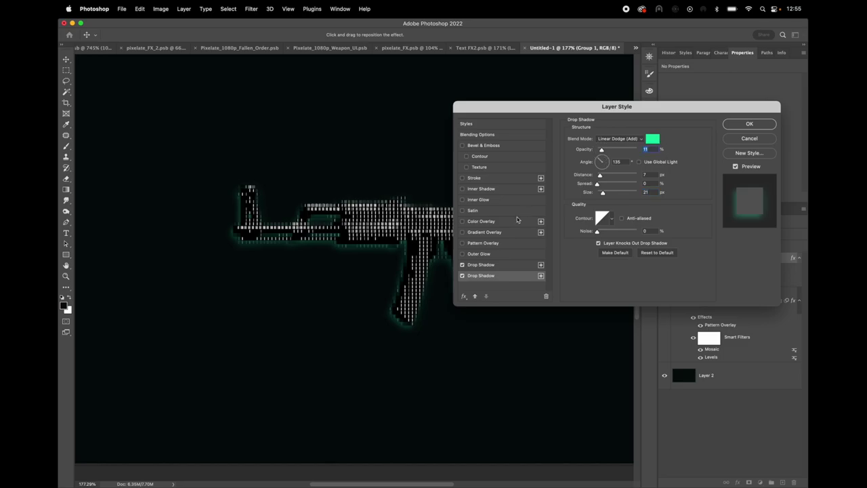
{"action": "left_click", "coordinate": [502, 264]}
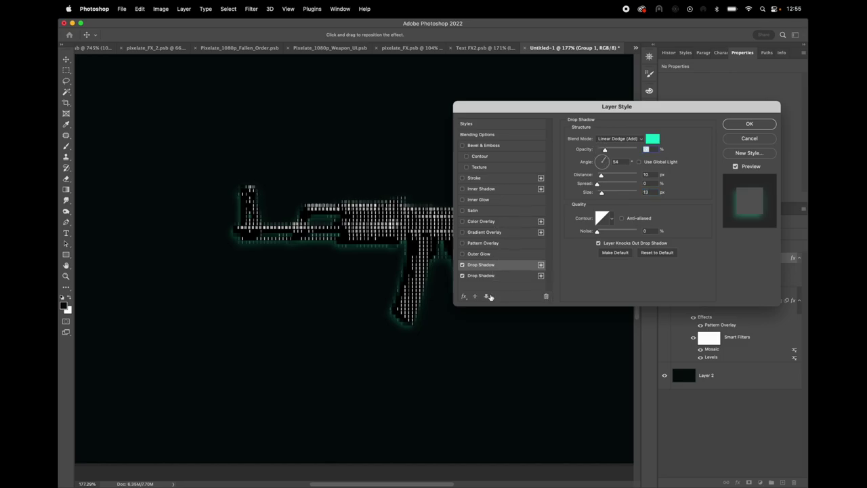
Step: Add a third drop shadow in green 12ef8f angled at 87° and apply the shadows
{"action": "left_click", "coordinate": [540, 264]}
{"action": "left_click", "coordinate": [653, 139]}
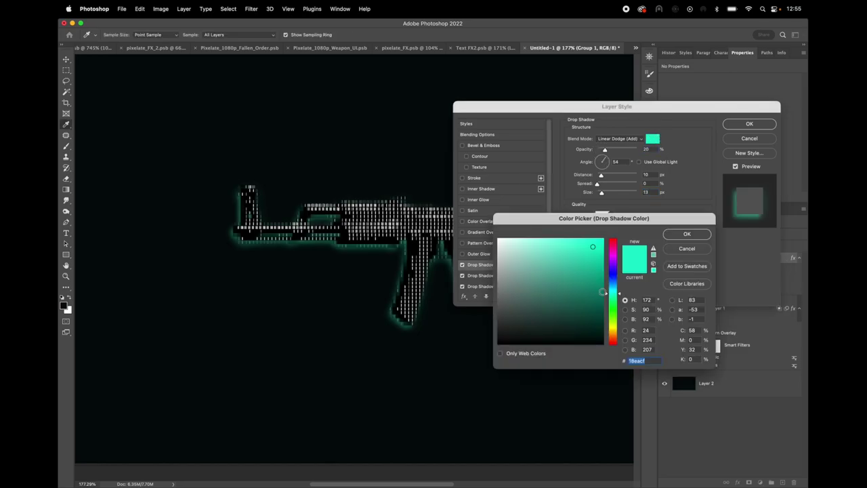
{"action": "left_click_drag", "start_coordinate": [614, 302], "coordinate": [615, 299]}
{"action": "left_click", "coordinate": [596, 244]}
{"action": "left_click", "coordinate": [686, 234]}
{"action": "left_click_drag", "start_coordinate": [602, 160], "coordinate": [599, 192]}
{"action": "left_click", "coordinate": [604, 160]}
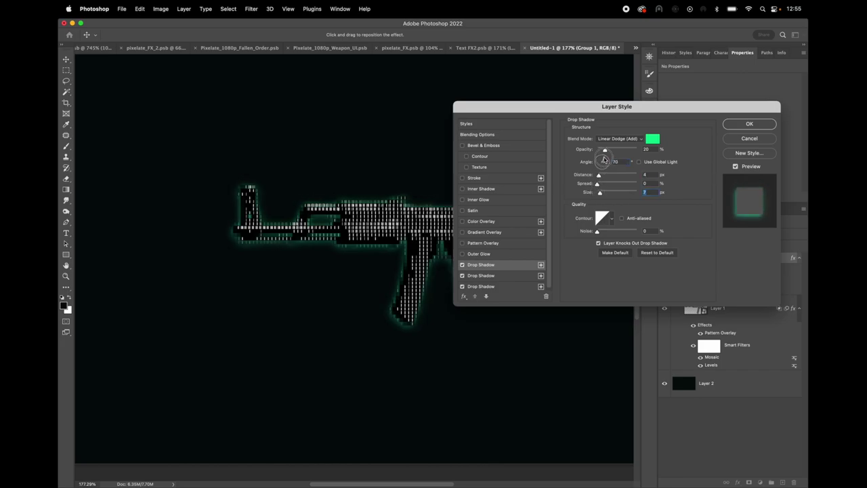
{"action": "left_click_drag", "start_coordinate": [603, 160], "coordinate": [601, 159]}
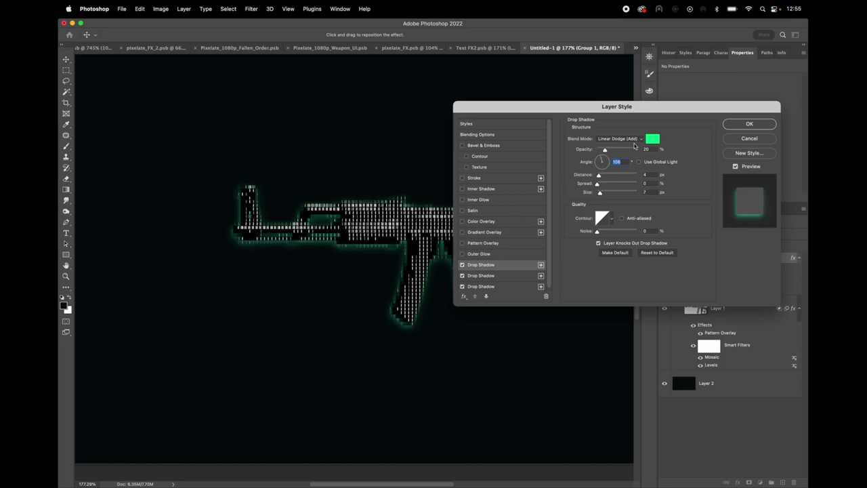
{"action": "left_click", "coordinate": [749, 125]}
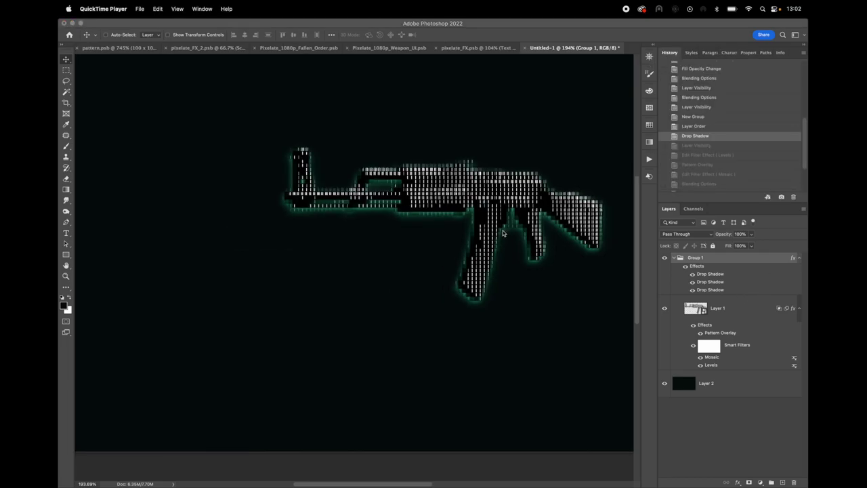
Step: Hide the dark background layer and rename Layer 2 to 'testing'
{"action": "left_click", "coordinate": [514, 216]}
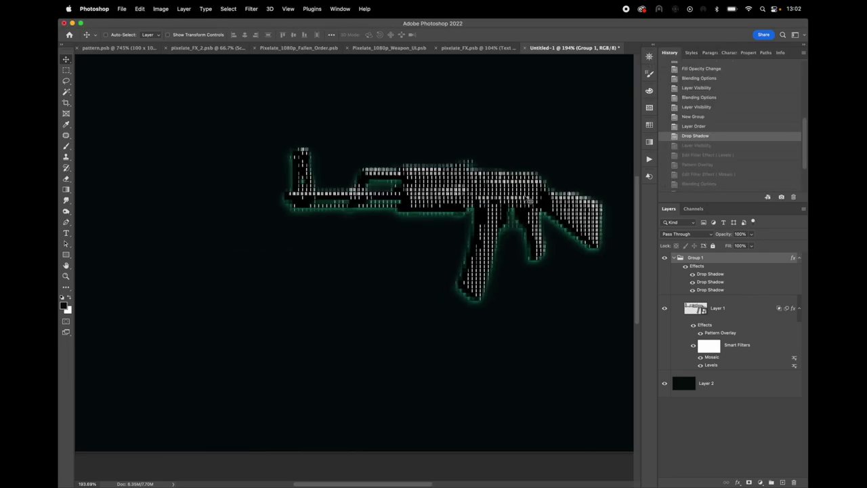
{"action": "left_click_drag", "start_coordinate": [542, 181], "coordinate": [456, 179]}
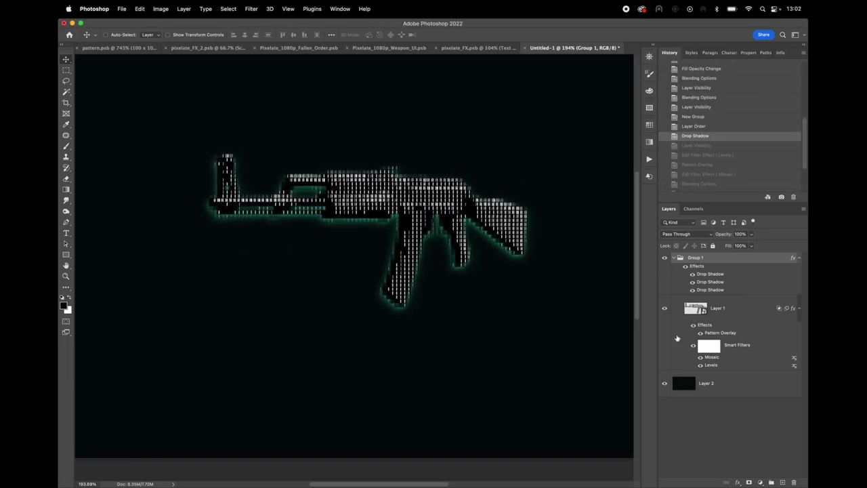
{"action": "left_click", "coordinate": [665, 383]}
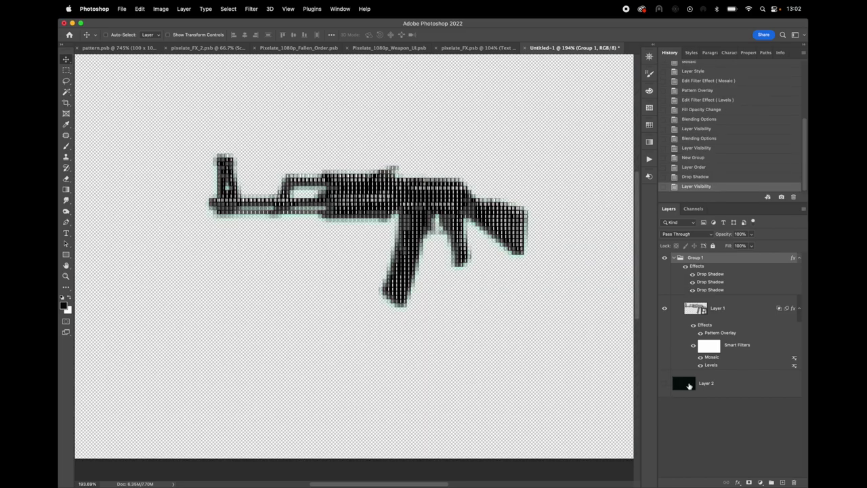
{"action": "double_click", "coordinate": [715, 384]}
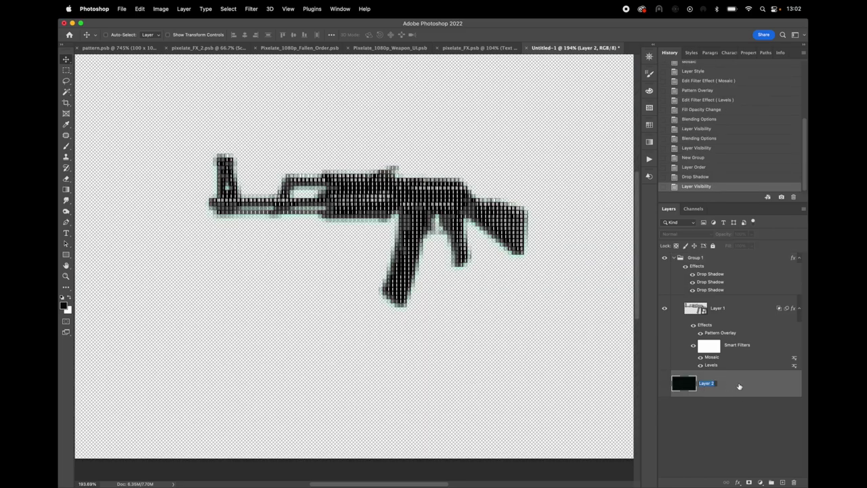
{"action": "type", "text": "testing"}
{"action": "key", "text": "Return"}
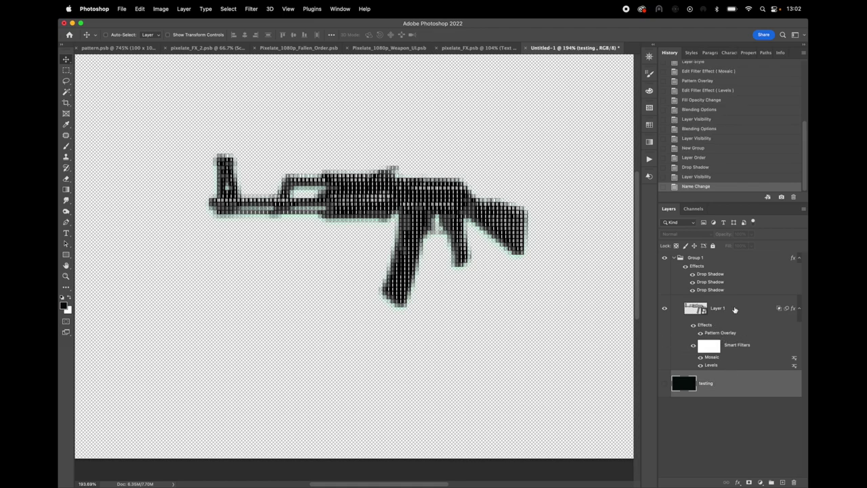
Step: Set Layer 1 to Blend Interior Effects as Group with the Blend If dark threshold at about 53
{"action": "double_click", "coordinate": [776, 310]}
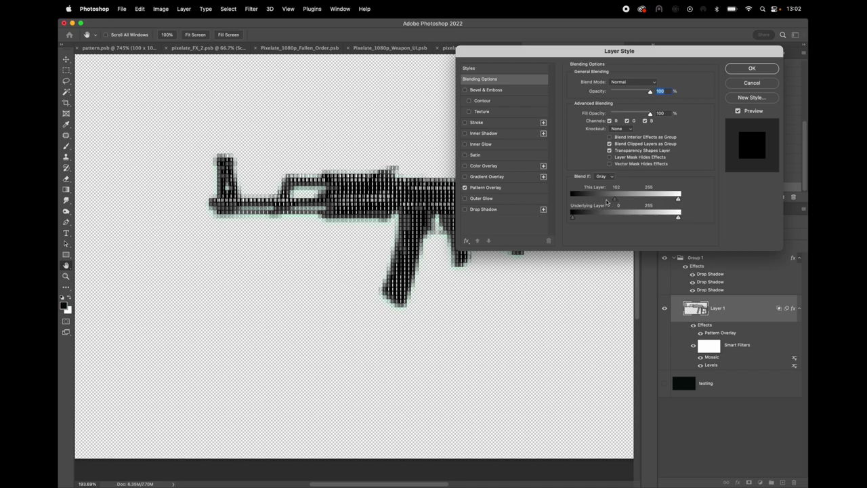
{"action": "mouse_move", "coordinate": [615, 203]}
{"action": "left_mouse_down"}
{"action": "mouse_move", "coordinate": [568, 201]}
{"action": "mouse_move", "coordinate": [608, 203]}
{"action": "left_mouse_up"}
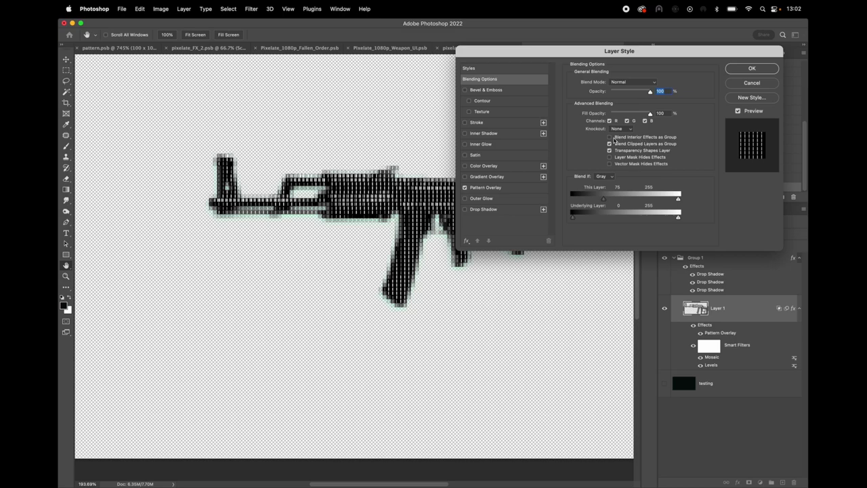
{"action": "left_click", "coordinate": [610, 138]}
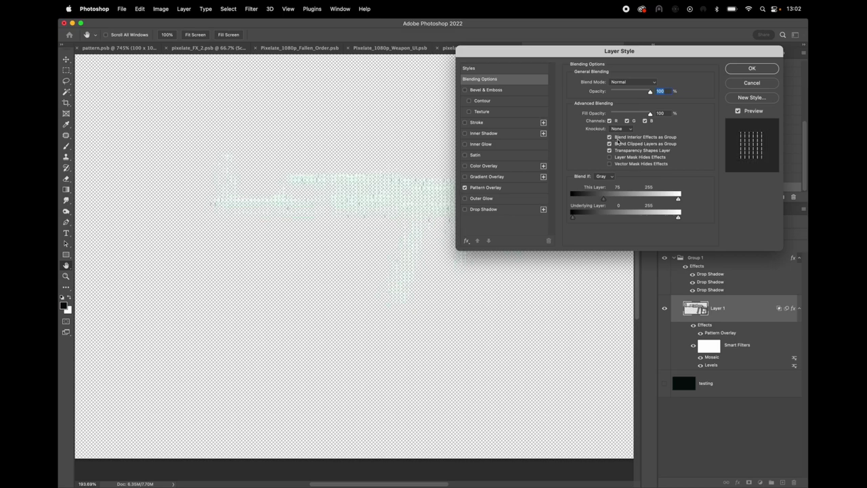
{"action": "mouse_move", "coordinate": [603, 199]}
{"action": "left_mouse_down"}
{"action": "mouse_move", "coordinate": [588, 200]}
{"action": "mouse_move", "coordinate": [595, 199]}
{"action": "left_mouse_up"}
{"action": "left_click", "coordinate": [751, 69]}
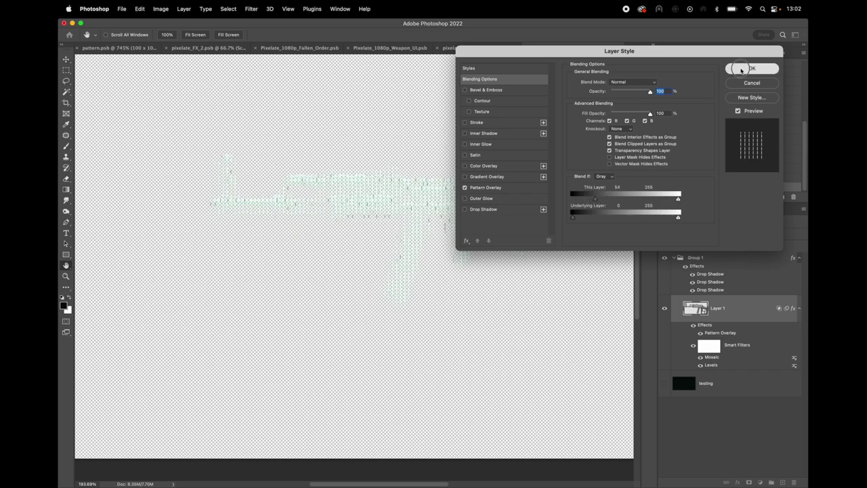
Step: Toggle the testing background off and back on, leaving it visible
{"action": "left_click", "coordinate": [663, 384]}
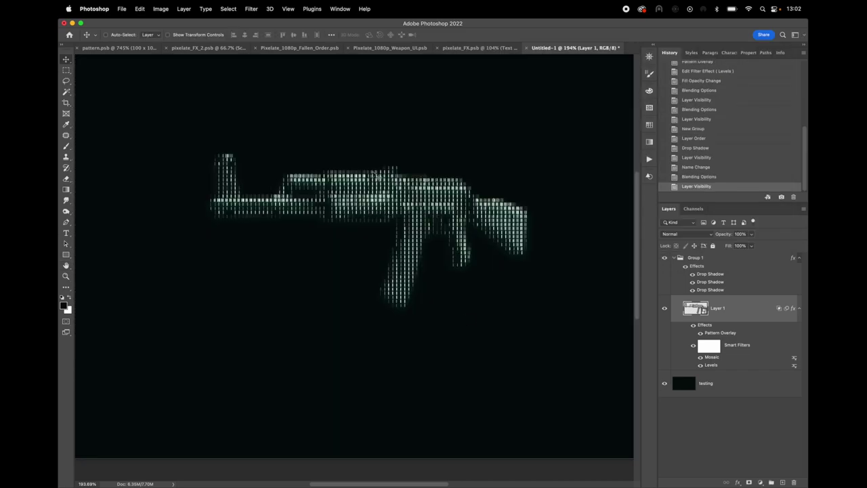
{"action": "left_click", "coordinate": [663, 384]}
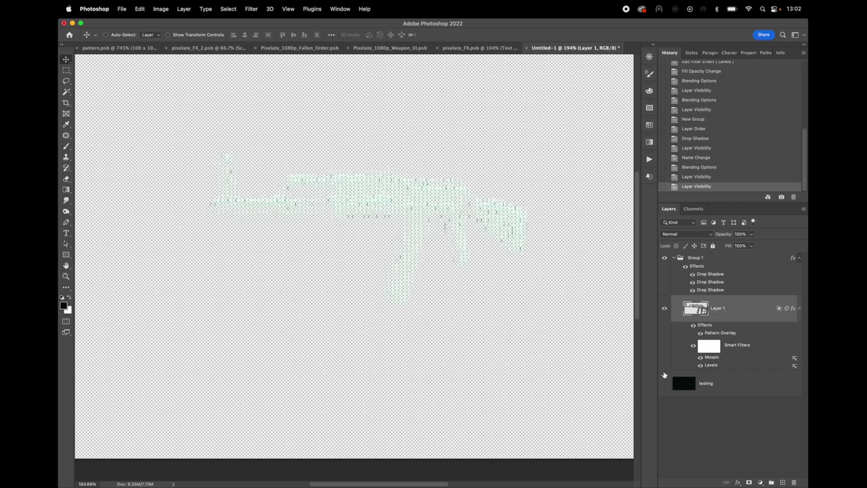
{"action": "left_click", "coordinate": [664, 384]}
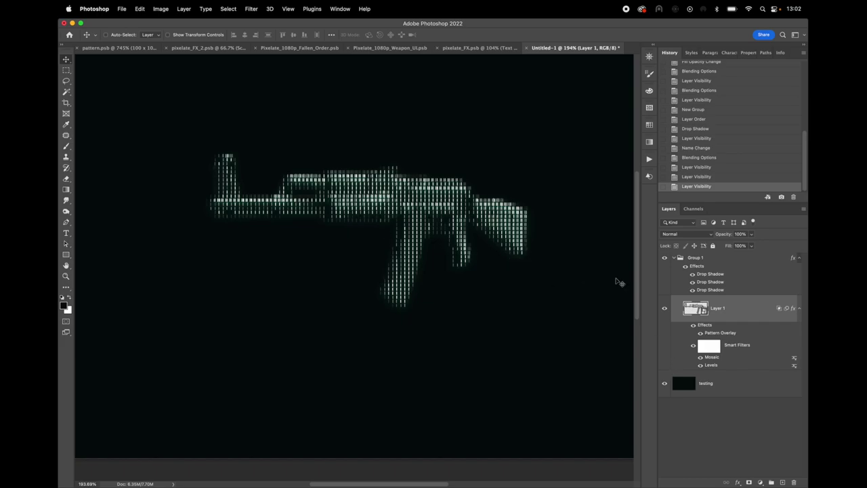
Step: Lower the rifle's Pattern Overlay scale to 2%
{"action": "double_click", "coordinate": [722, 333]}
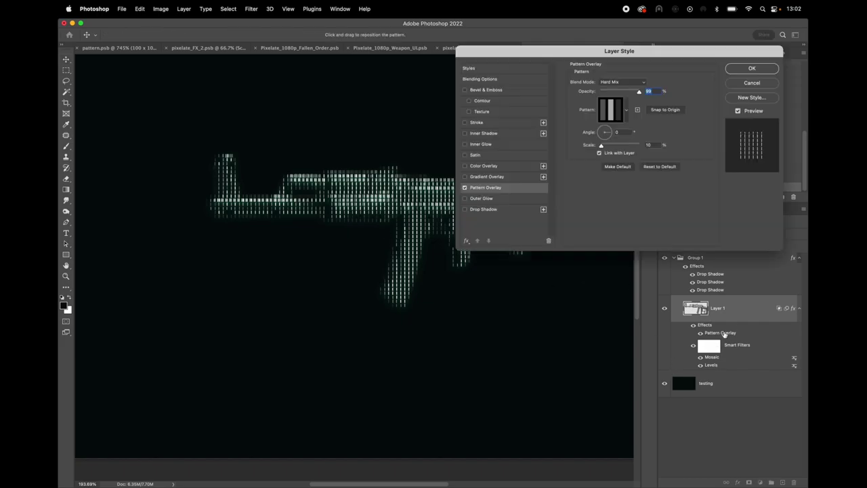
{"action": "left_click", "coordinate": [655, 145]}
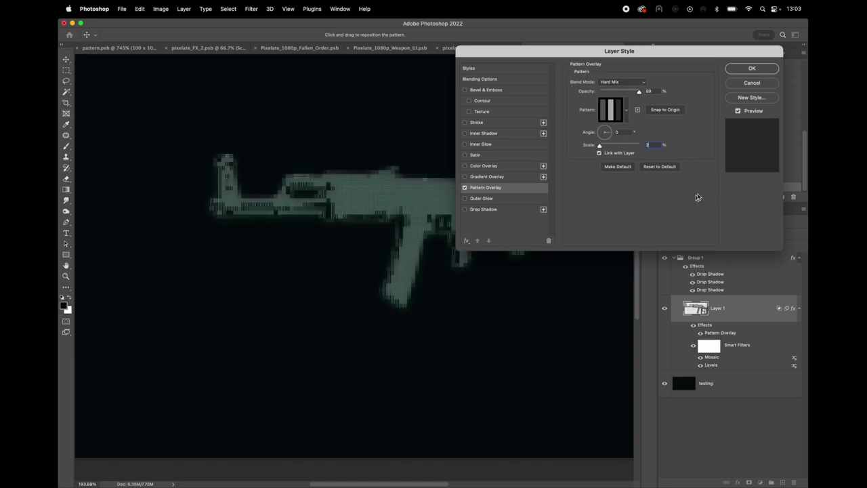
{"action": "left_click", "coordinate": [747, 70]}
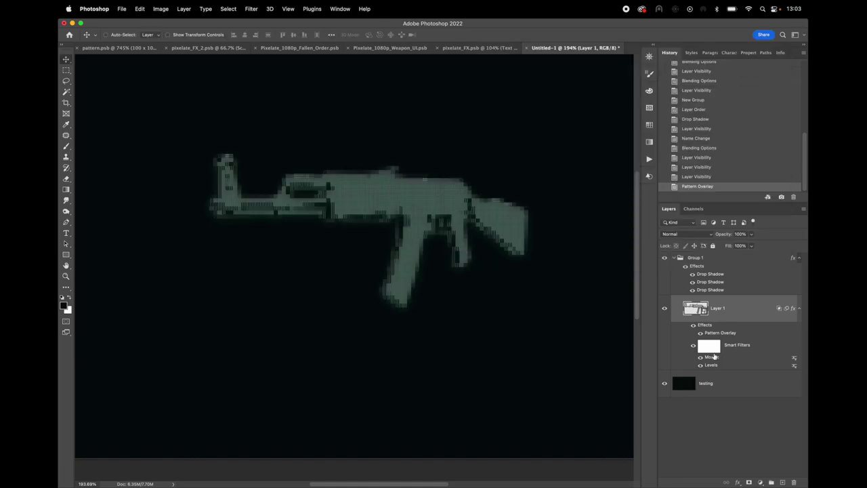
Step: Set the Mosaic smart filter's cell size to 2 and return to the Move tool
{"action": "double_click", "coordinate": [712, 357]}
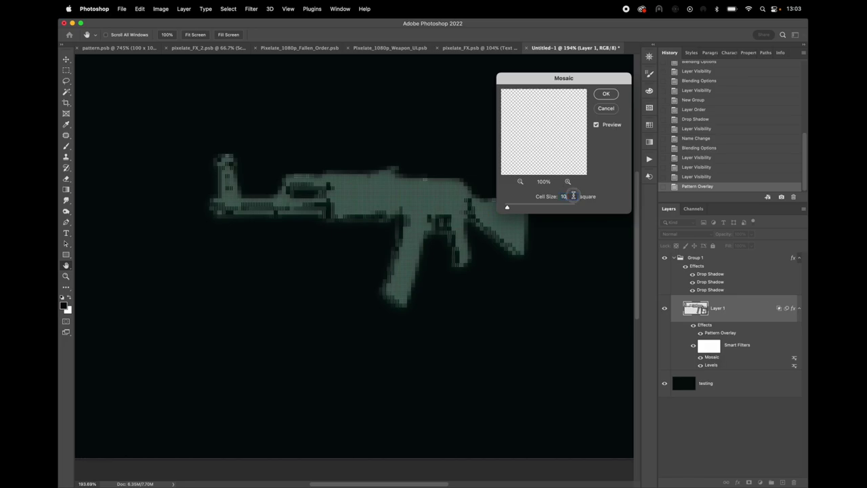
{"action": "type", "text": "2"}
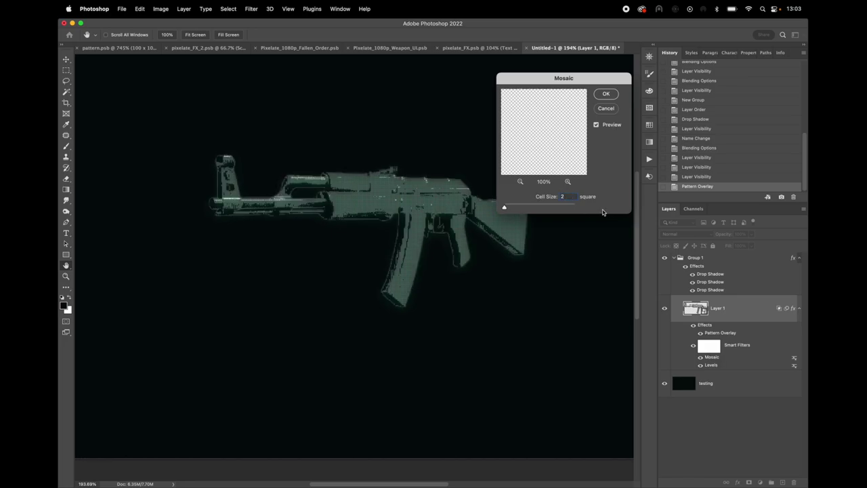
{"action": "left_click", "coordinate": [606, 93]}
{"action": "key", "text": "v"}
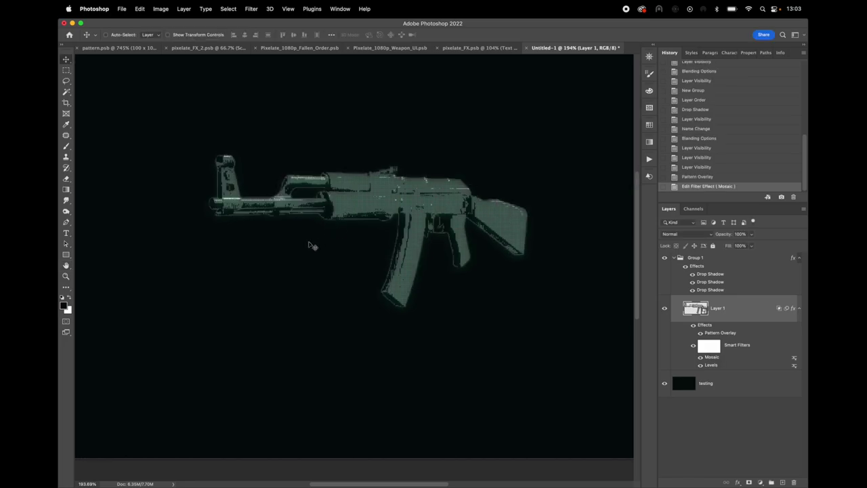
{"action": "key", "text": "super"}
{"action": "scroll", "coordinate": [369, 224], "scroll_direction": "up", "scroll_amount": 5}
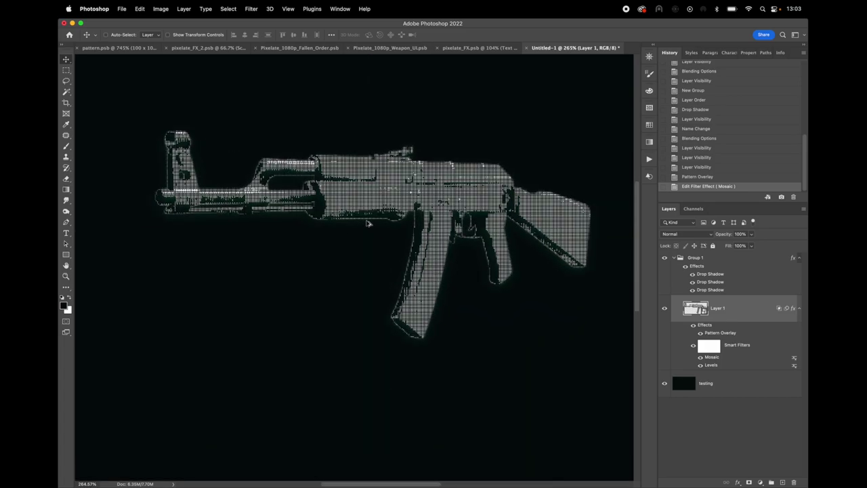
{"action": "scroll", "coordinate": [370, 224], "scroll_direction": "down", "scroll_amount": 2}
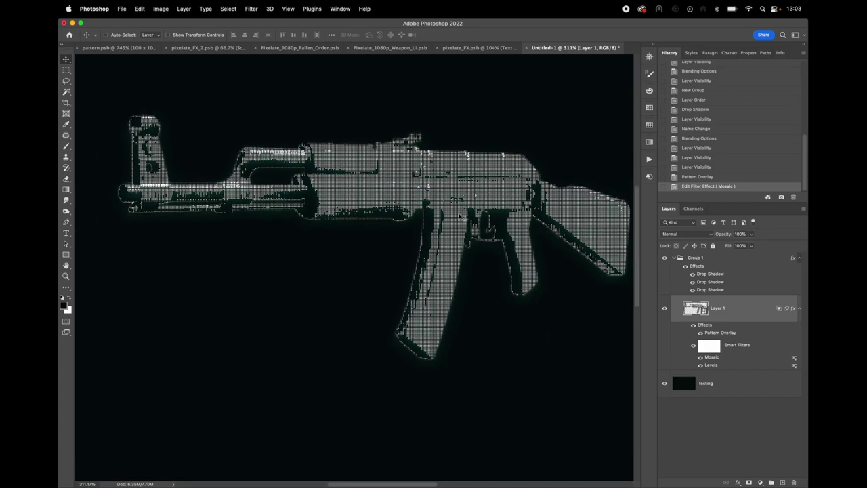
{"action": "scroll", "coordinate": [561, 228], "scroll_direction": "right", "scroll_amount": 2}
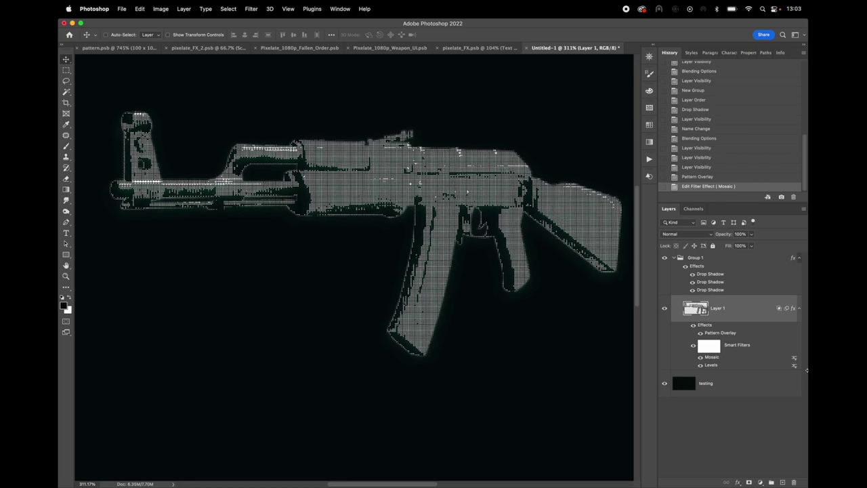
Step: Set the rifle's Levels to 55 / 1.47 / 255 and add a fourth drop shadow to Group 1
{"action": "double_click", "coordinate": [711, 365]}
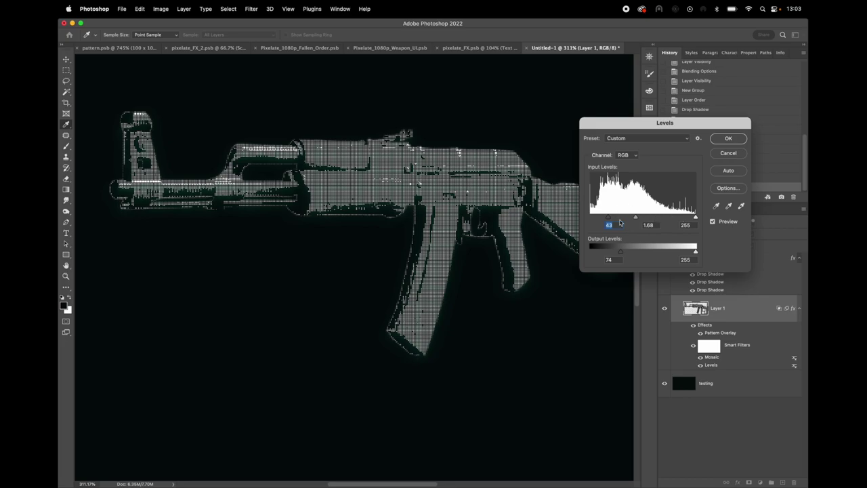
{"action": "left_click_drag", "start_coordinate": [608, 218], "coordinate": [664, 217]}
{"action": "left_click_drag", "start_coordinate": [650, 216], "coordinate": [611, 219]}
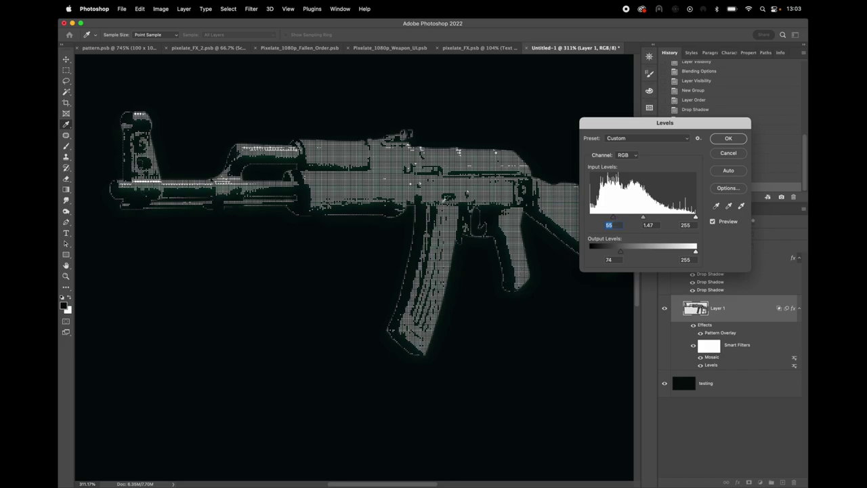
{"action": "left_click", "coordinate": [728, 139]}
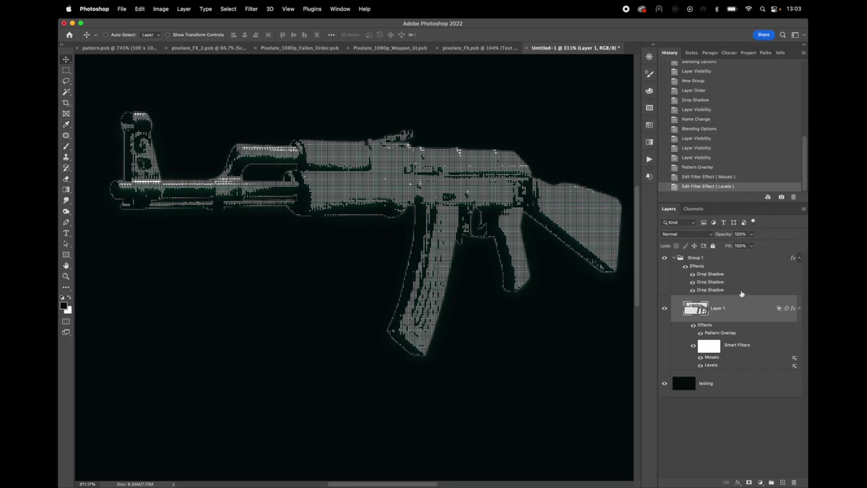
{"action": "double_click", "coordinate": [716, 275]}
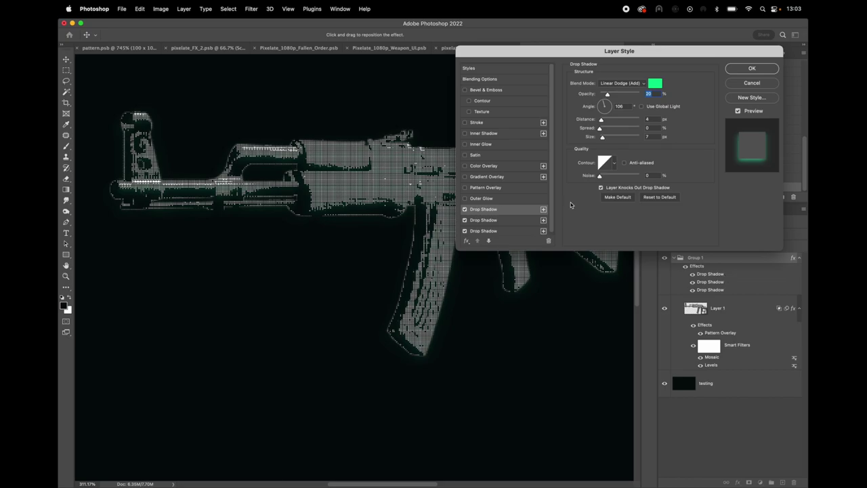
{"action": "left_click", "coordinate": [544, 209]}
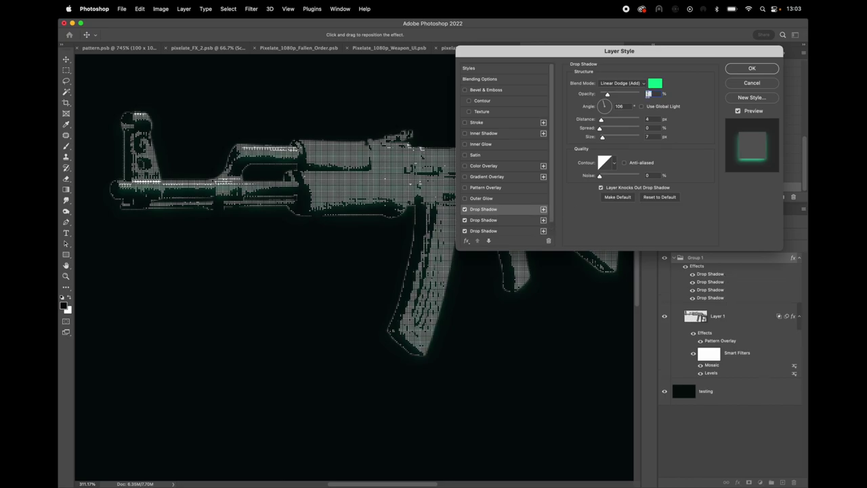
Step: Make the new shadow a larger cyan glow at 45° with Layer Knocks Out Drop Shadow off
{"action": "left_click", "coordinate": [655, 84]}
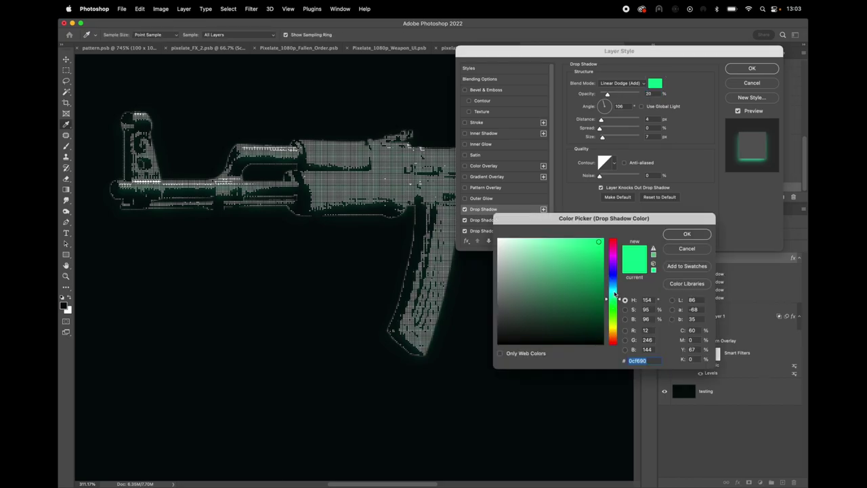
{"action": "left_click_drag", "start_coordinate": [615, 297], "coordinate": [614, 289]}
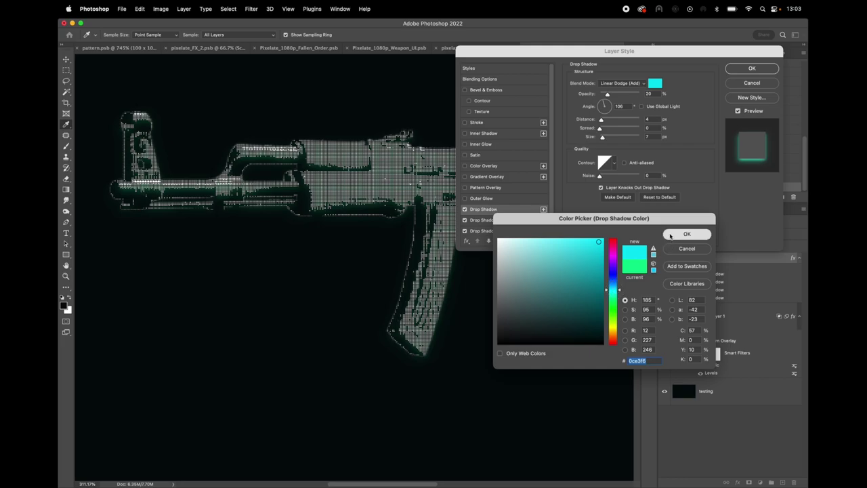
{"action": "left_click", "coordinate": [687, 234]}
{"action": "left_click_drag", "start_coordinate": [603, 103], "coordinate": [607, 102]}
{"action": "left_click_drag", "start_coordinate": [602, 137], "coordinate": [607, 122]}
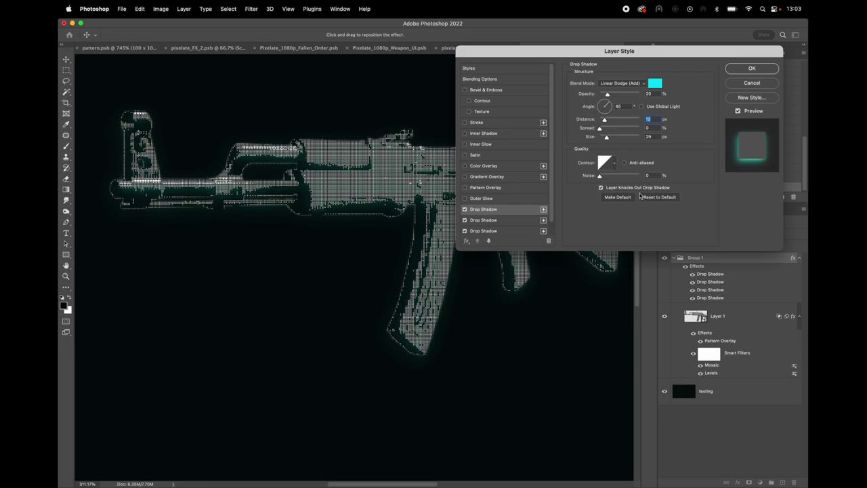
{"action": "left_click", "coordinate": [602, 188]}
Step: Review the second, third and fourth drop shadows and apply the layer style
{"action": "left_click", "coordinate": [505, 220]}
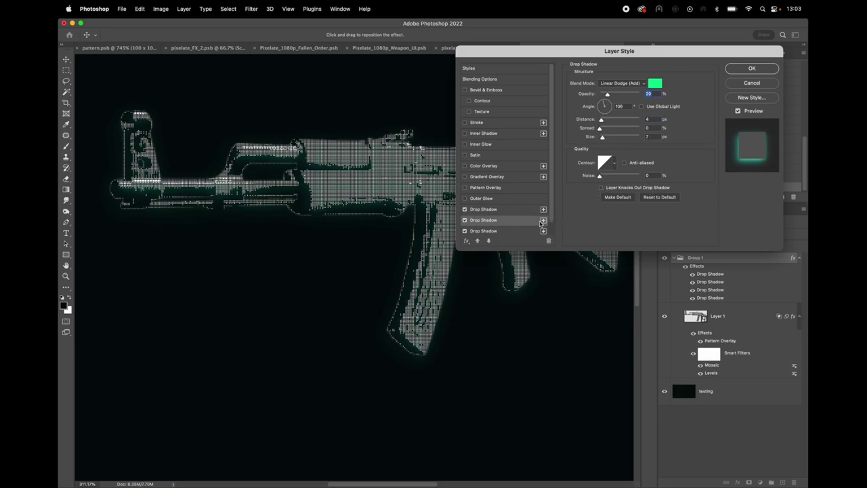
{"action": "left_click", "coordinate": [520, 232]}
{"action": "scroll", "coordinate": [518, 230], "scroll_direction": "down", "scroll_amount": 1}
{"action": "left_click", "coordinate": [516, 229]}
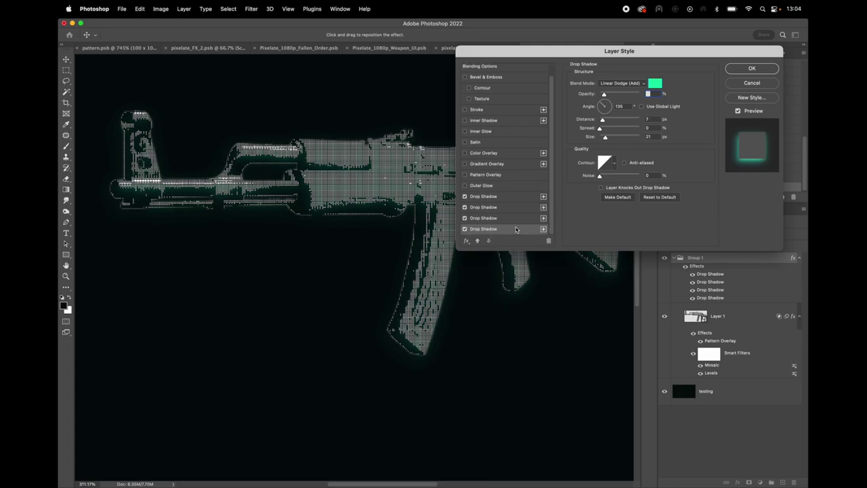
{"action": "left_click", "coordinate": [748, 69]}
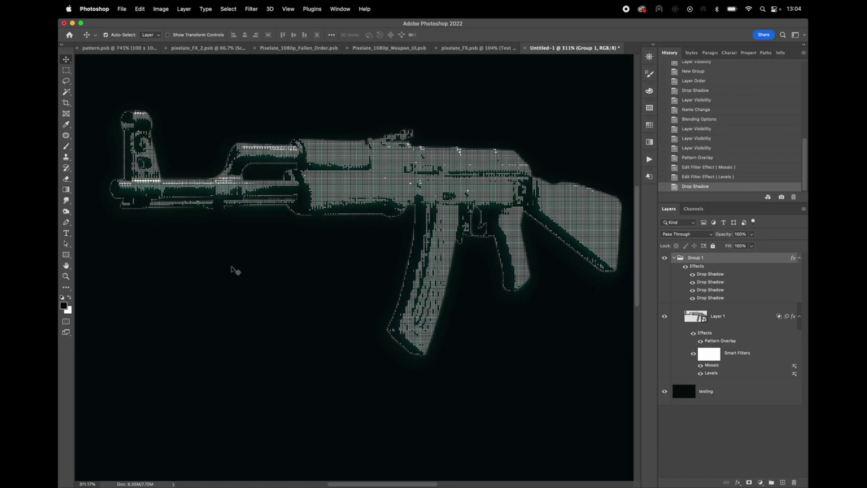
Step: Undo the accidental background move and add a new empty layer at the top of the stack
{"action": "left_click", "coordinate": [235, 271]}
{"action": "left_click_drag", "start_coordinate": [257, 253], "coordinate": [496, 162]}
{"action": "key", "text": "super+z"}
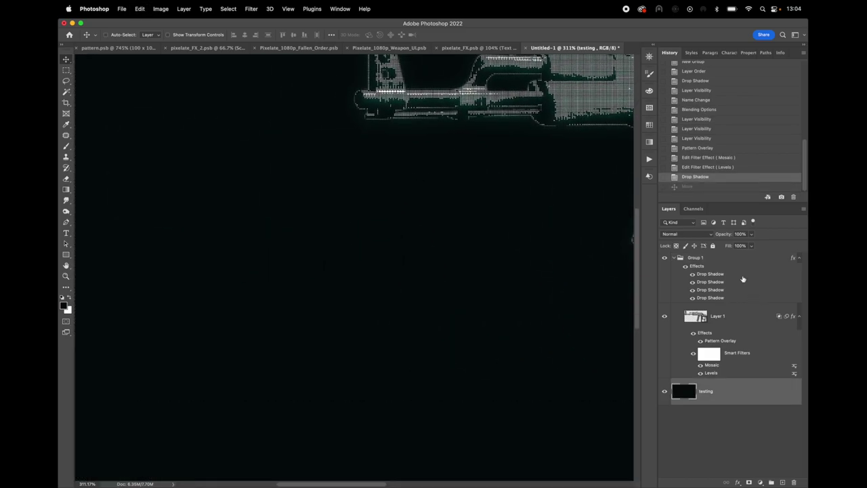
{"action": "left_click", "coordinate": [741, 263]}
{"action": "left_click", "coordinate": [783, 483]}
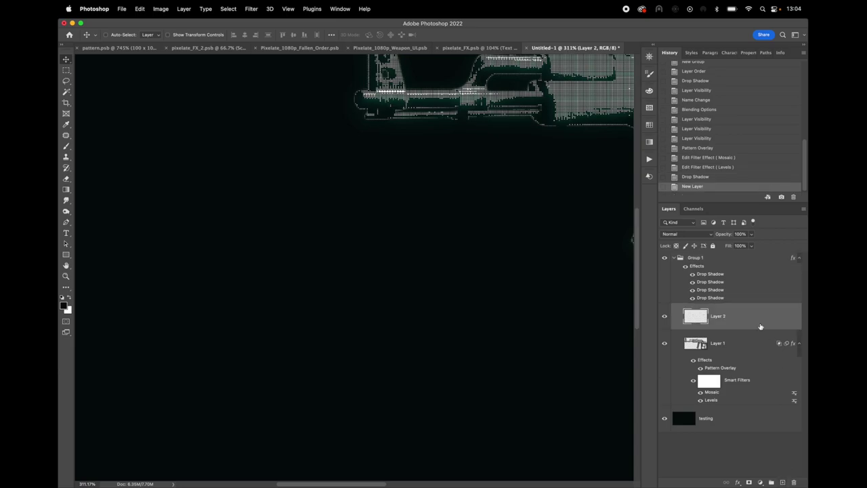
{"action": "left_click_drag", "start_coordinate": [760, 325], "coordinate": [743, 254]}
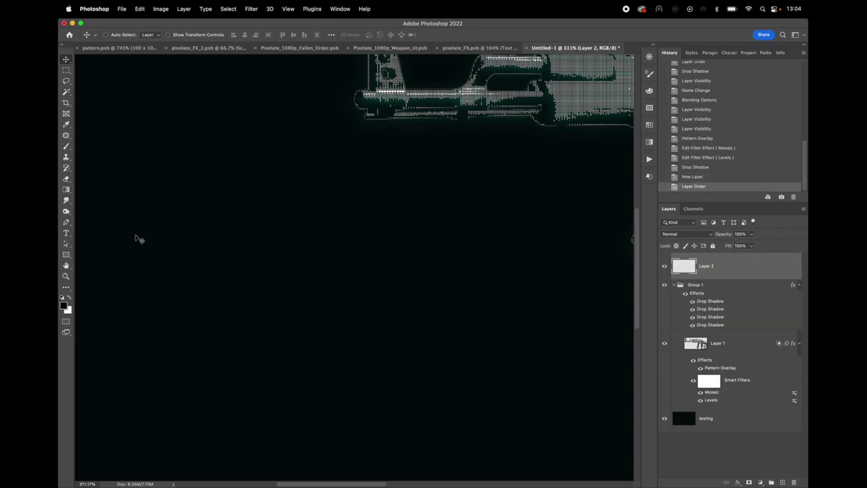
Step: Draw a white revolver custom shape on the canvas above the rifle
{"action": "left_click", "coordinate": [66, 254]}
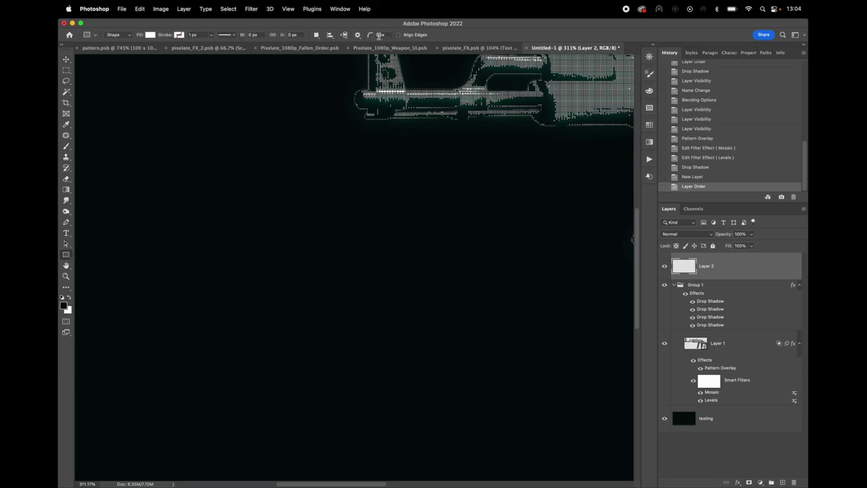
{"action": "left_click", "coordinate": [316, 34]}
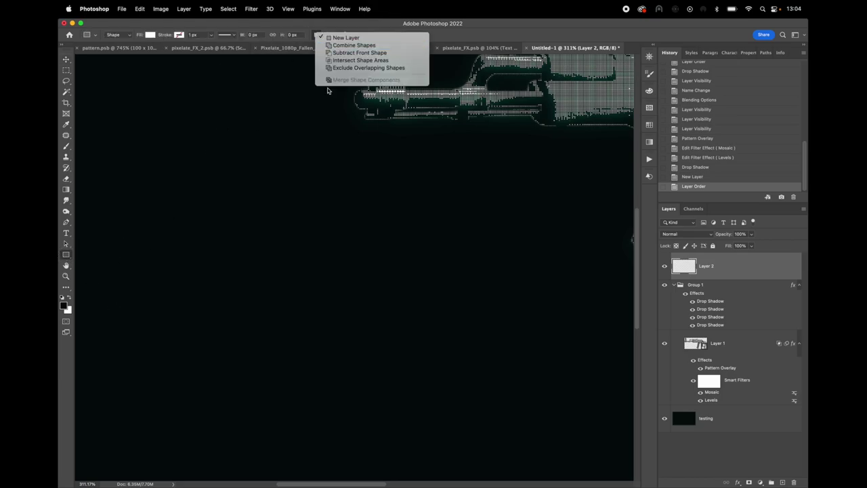
{"action": "right_click", "coordinate": [67, 255]}
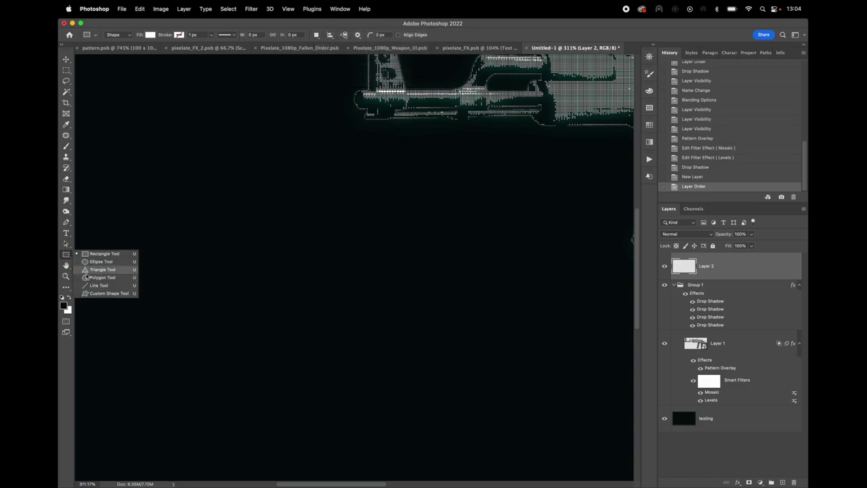
{"action": "left_click", "coordinate": [102, 292]}
{"action": "left_click_drag", "start_coordinate": [236, 264], "coordinate": [336, 329]}
Step: Give the revolver a drop shadow at 100% opacity and 0 distance
{"action": "key", "text": "v"}
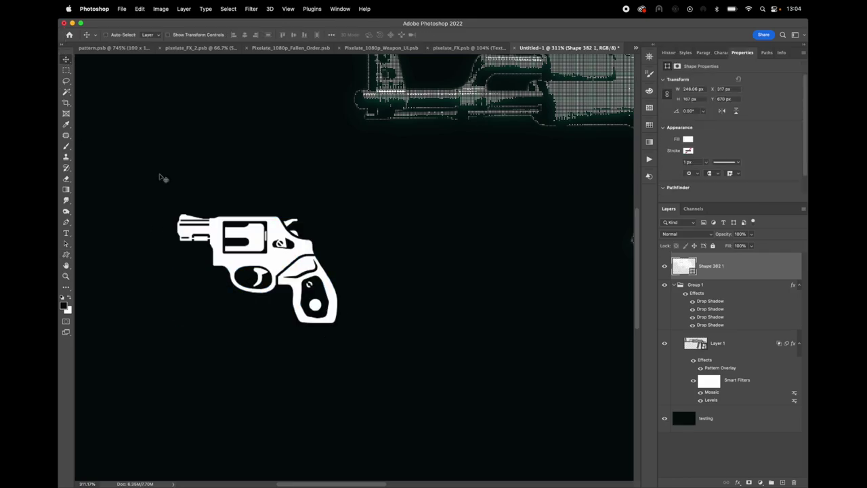
{"action": "double_click", "coordinate": [750, 272]}
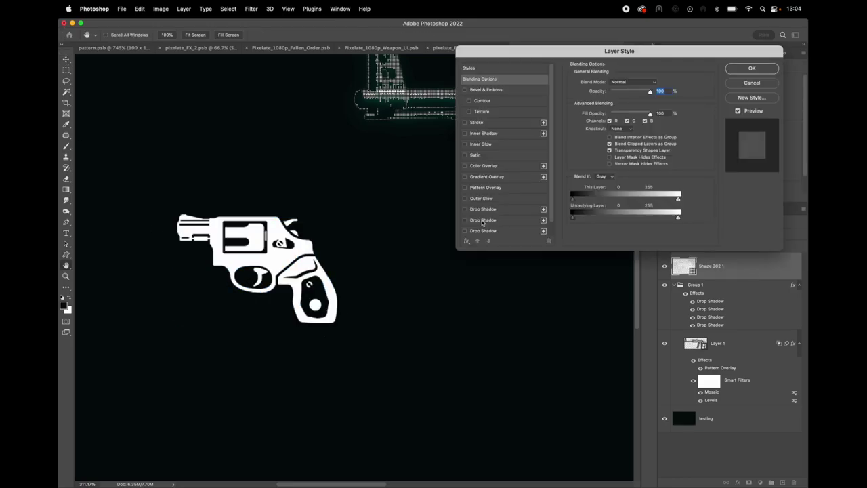
{"action": "scroll", "coordinate": [474, 216], "scroll_direction": "down", "scroll_amount": 1}
{"action": "left_click", "coordinate": [464, 196]}
{"action": "left_click", "coordinate": [485, 197]}
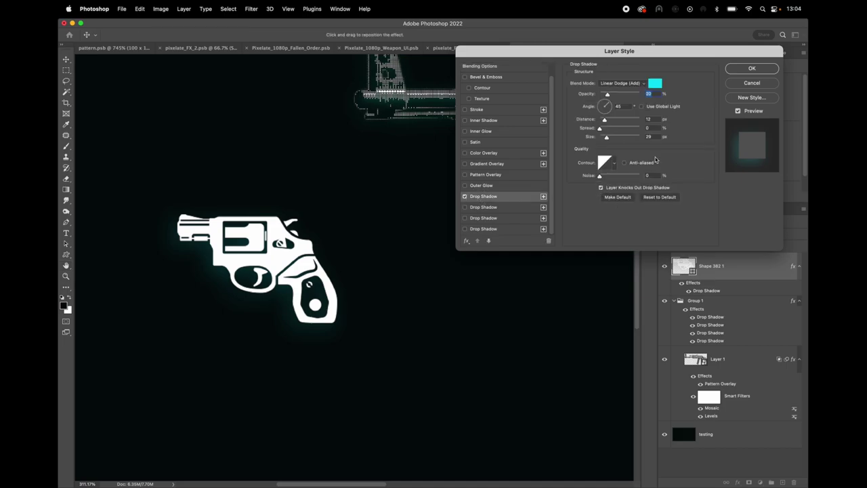
{"action": "left_click_drag", "start_coordinate": [607, 95], "coordinate": [745, 86]}
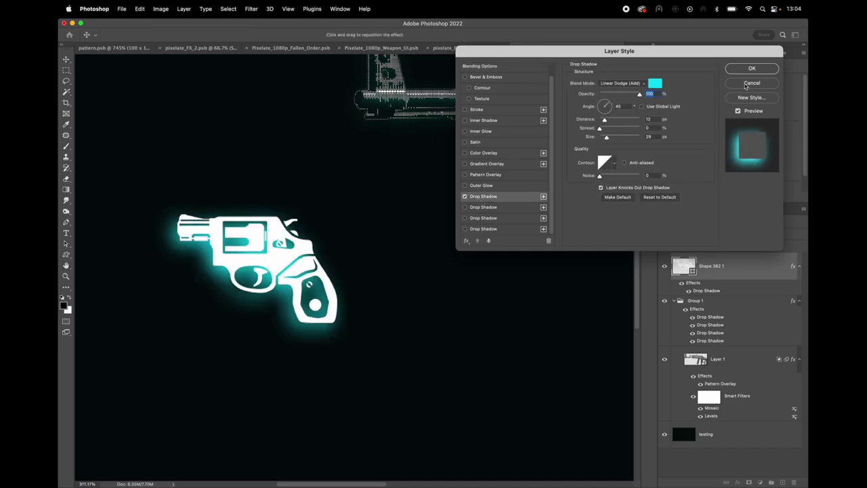
{"action": "left_click_drag", "start_coordinate": [604, 119], "coordinate": [575, 122]}
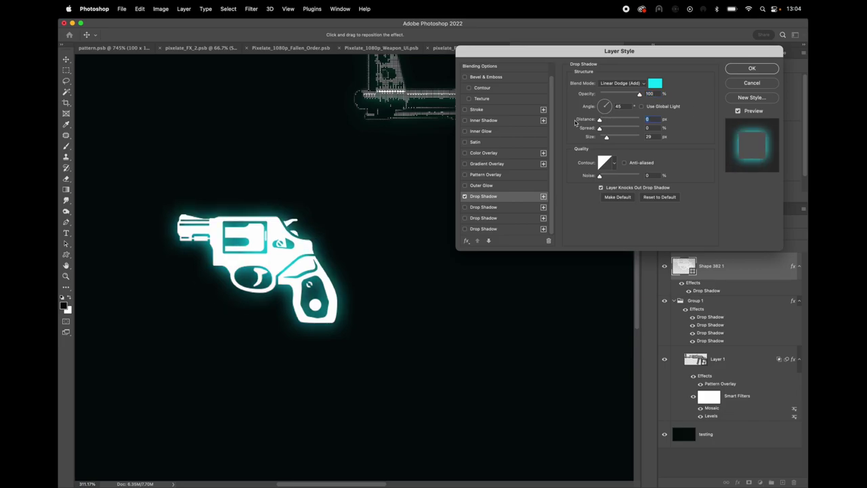
{"action": "left_click", "coordinate": [750, 69]}
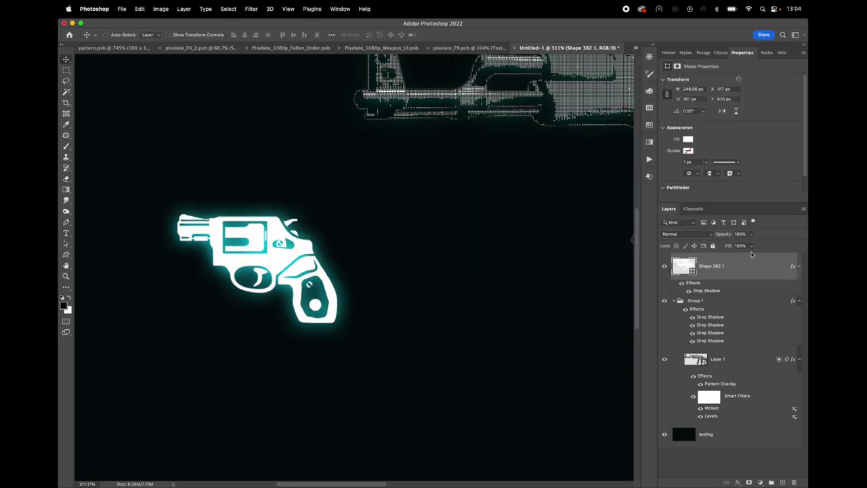
Step: Set the revolver's fill to 0%, turn Layer Knocks Out off, and shrink the glow to 4 px
{"action": "left_click", "coordinate": [749, 249]}
{"action": "left_click_drag", "start_coordinate": [751, 256], "coordinate": [565, 256]}
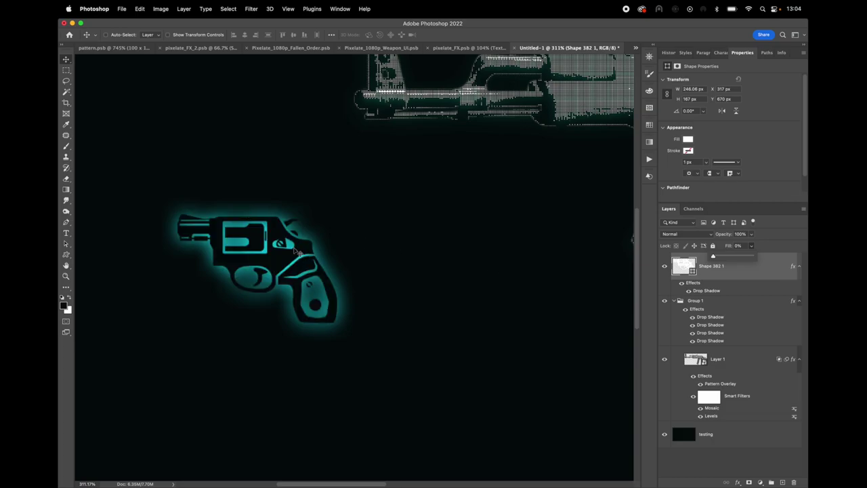
{"action": "left_click", "coordinate": [713, 291]}
{"action": "double_click", "coordinate": [713, 291]}
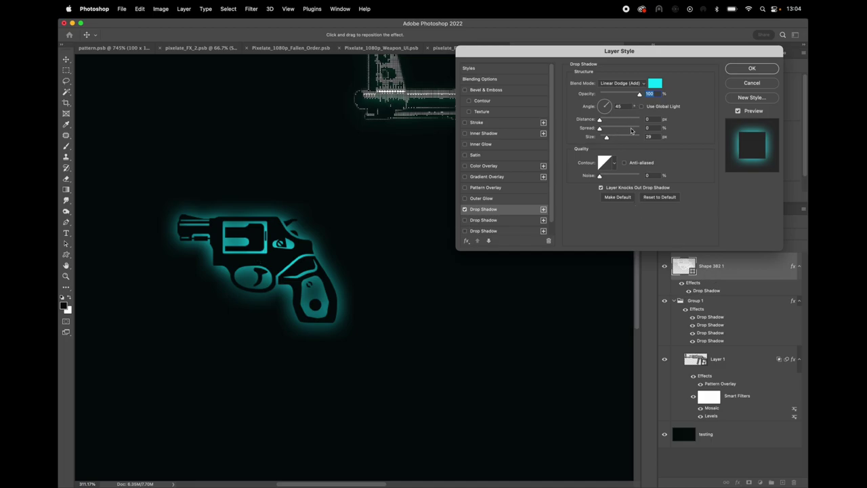
{"action": "mouse_move", "coordinate": [606, 139]}
{"action": "left_mouse_down"}
{"action": "mouse_move", "coordinate": [597, 138]}
{"action": "mouse_move", "coordinate": [605, 138]}
{"action": "left_mouse_up"}
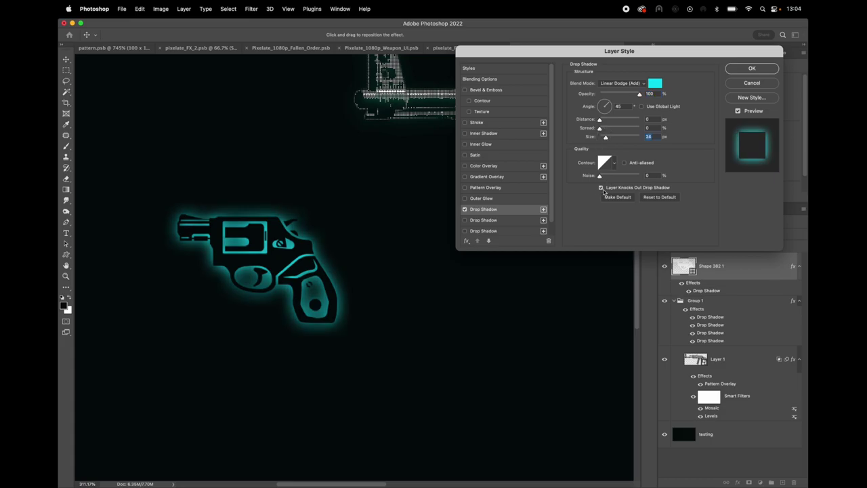
{"action": "left_click", "coordinate": [600, 188]}
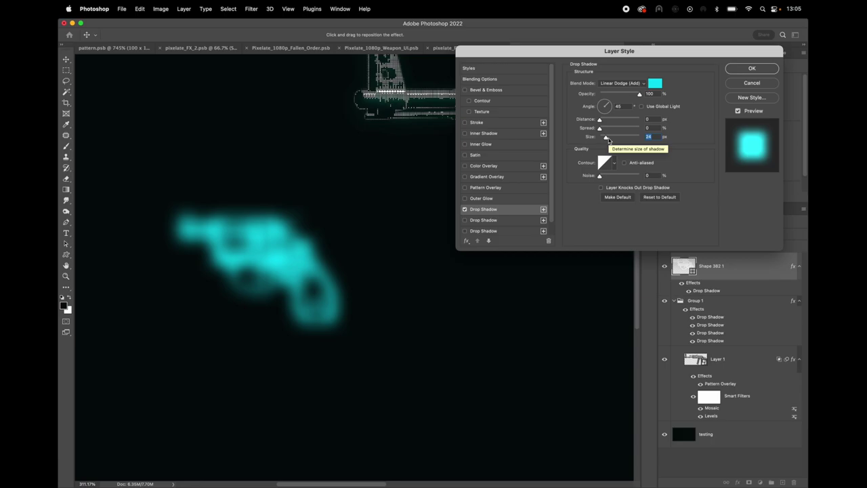
{"action": "left_click_drag", "start_coordinate": [607, 139], "coordinate": [605, 139]}
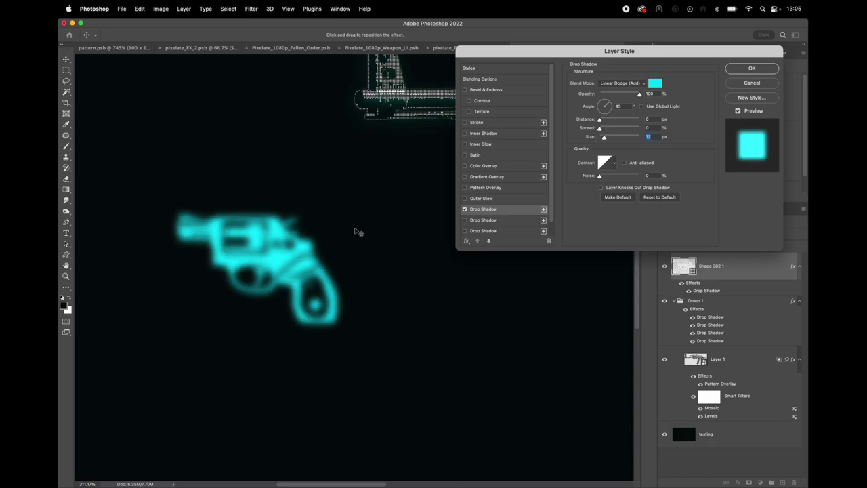
{"action": "left_click", "coordinate": [752, 69]}
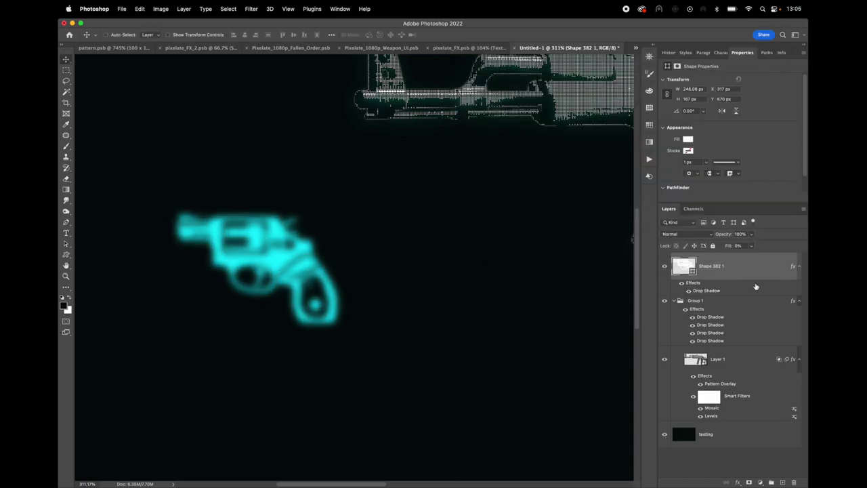
Step: Hide and delete the Shape 382 1 revolver test layer
{"action": "left_click", "coordinate": [664, 267]}
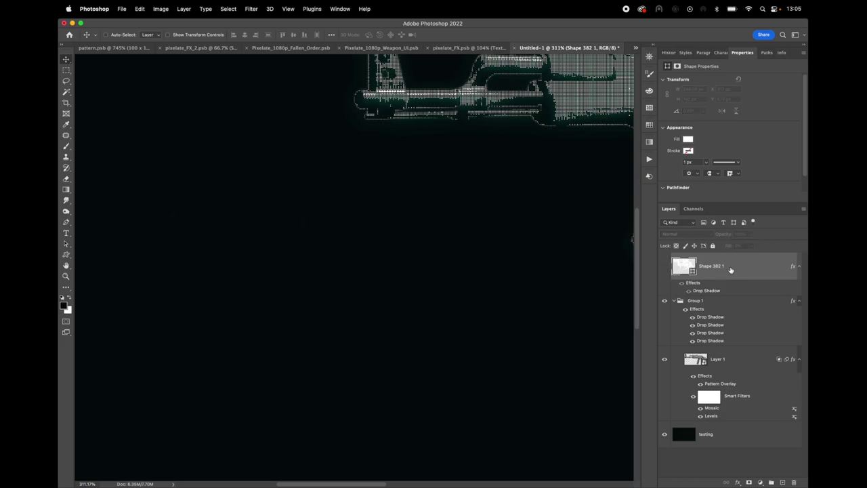
{"action": "key", "text": "Delete"}
{"action": "left_click_drag", "start_coordinate": [515, 186], "coordinate": [276, 261]}
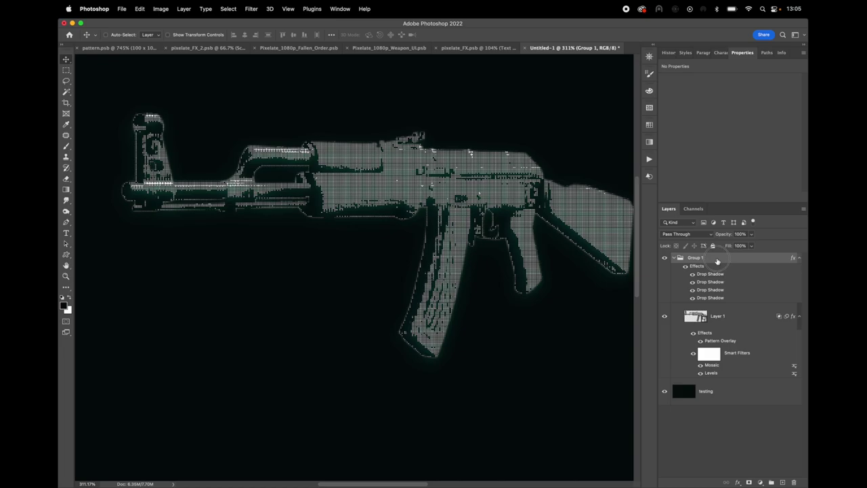
Step: Add a Color Overlay of #18f37f to Group 1
{"action": "double_click", "coordinate": [718, 261]}
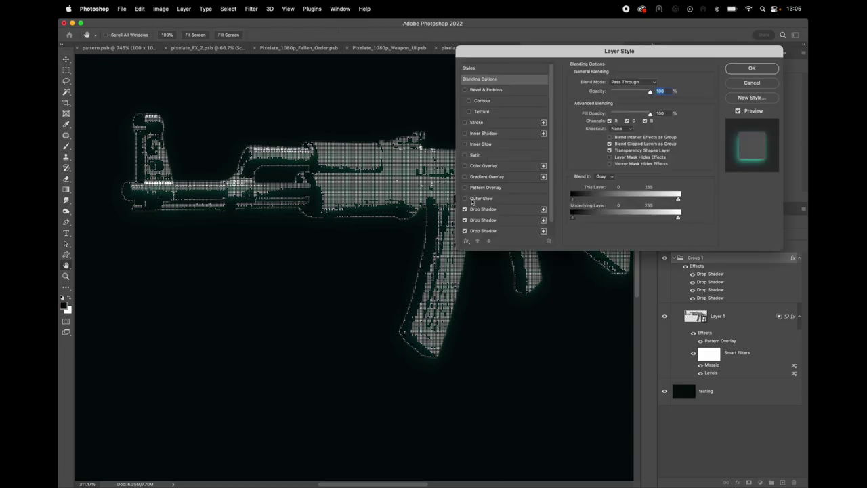
{"action": "left_click", "coordinate": [466, 166]}
{"action": "left_click", "coordinate": [482, 166]}
{"action": "left_click", "coordinate": [654, 83]}
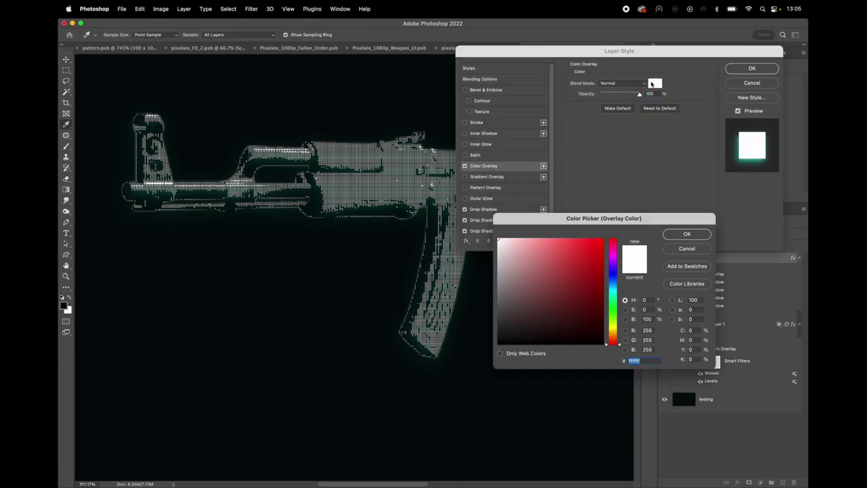
{"action": "left_click", "coordinate": [614, 299]}
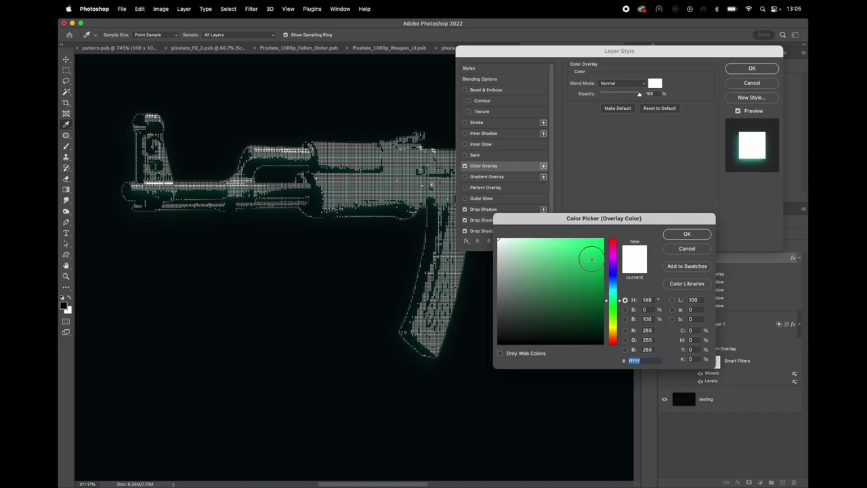
{"action": "left_click", "coordinate": [592, 246]}
{"action": "left_click_drag", "start_coordinate": [588, 245], "coordinate": [593, 243]}
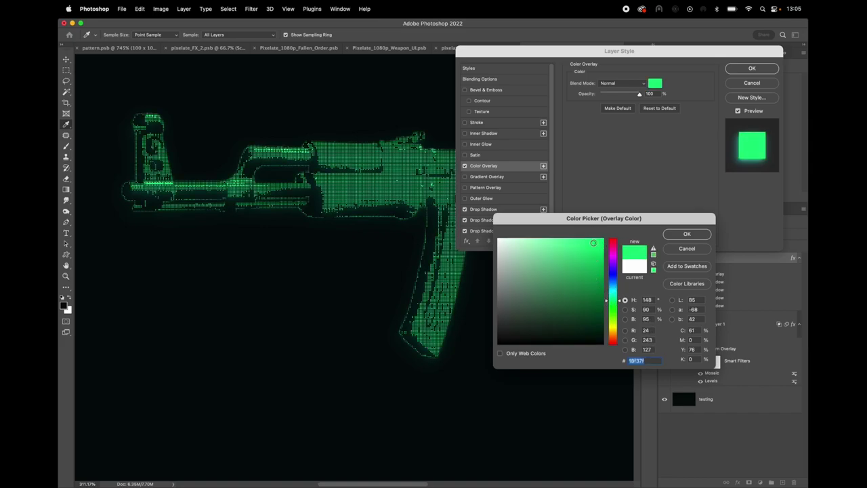
{"action": "left_click", "coordinate": [686, 234]}
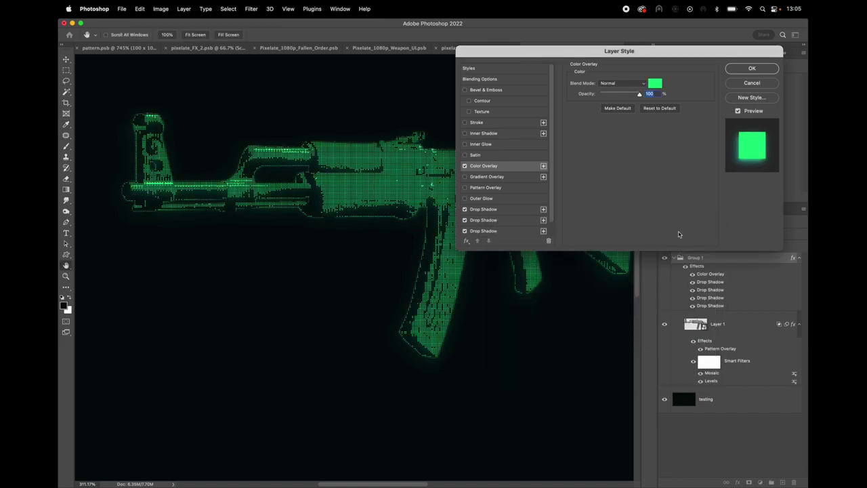
{"action": "left_click", "coordinate": [745, 70]}
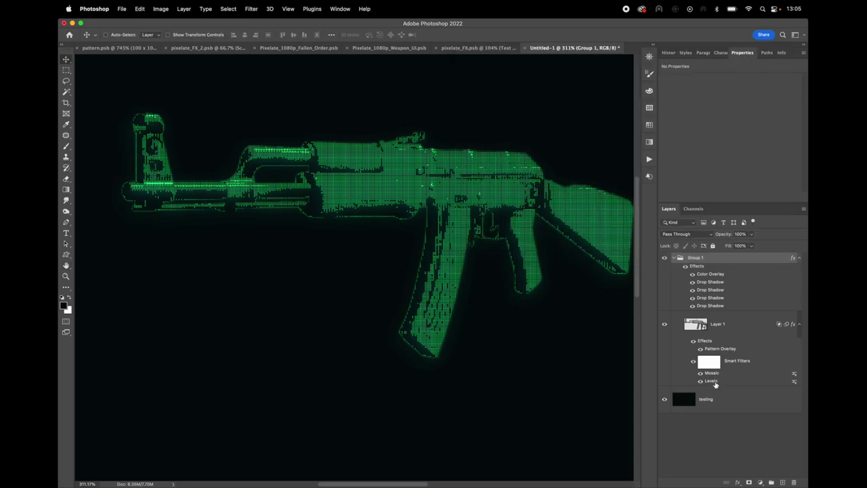
Step: Drag the rifle Levels filter's white input to 147, giving 55 / 1.47 / 147
{"action": "double_click", "coordinate": [711, 381]}
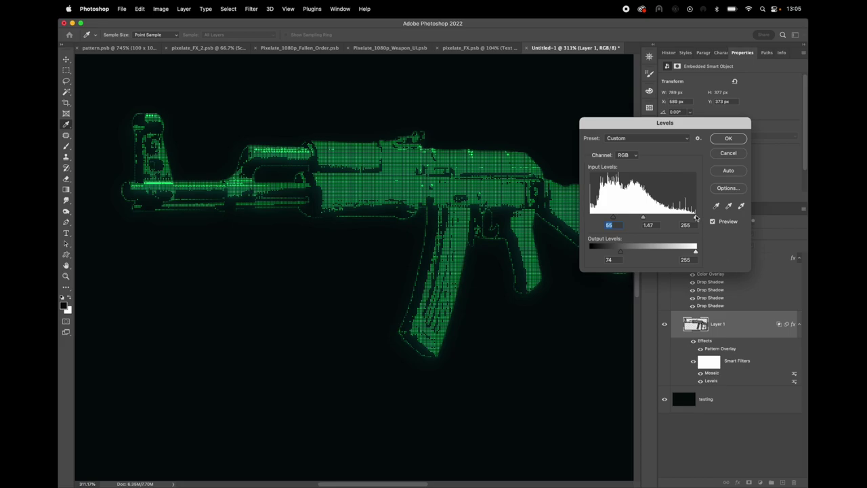
{"action": "left_click_drag", "start_coordinate": [695, 217], "coordinate": [651, 214]}
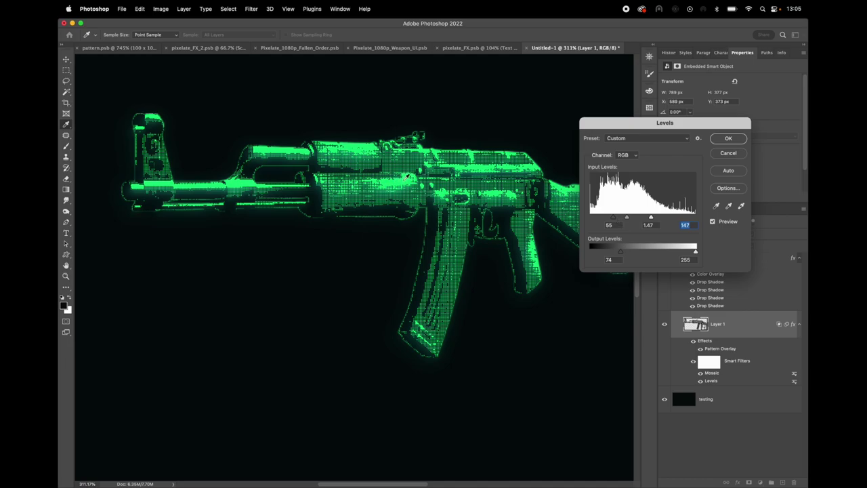
{"action": "left_click", "coordinate": [724, 139]}
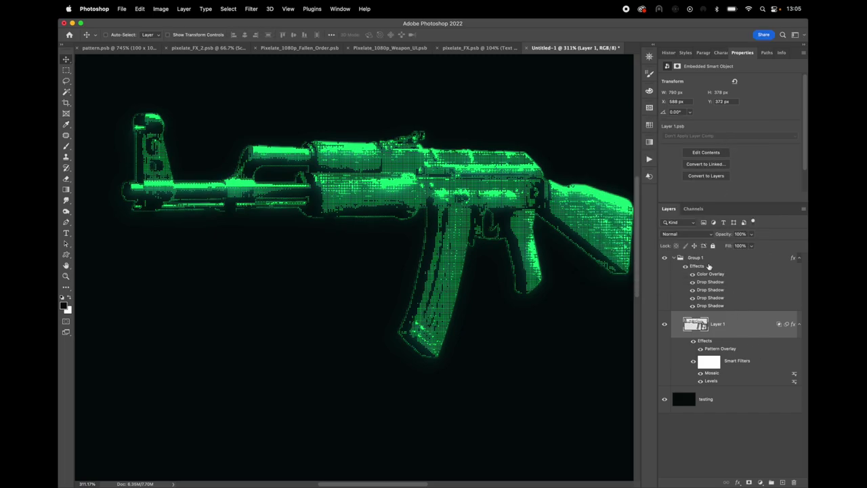
{"action": "double_click", "coordinate": [698, 269]}
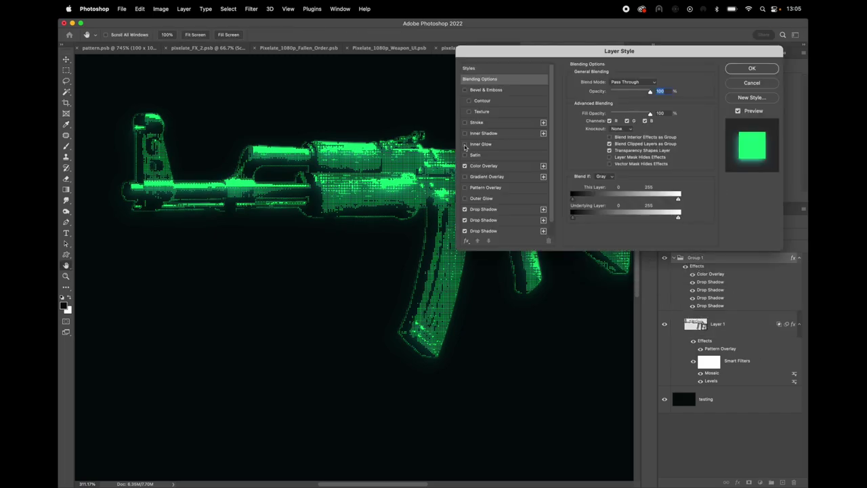
Step: Enable Inner Glow on the rifle group and adjust its range, size, choke and opacity
{"action": "left_click", "coordinate": [464, 144]}
{"action": "left_click", "coordinate": [483, 144]}
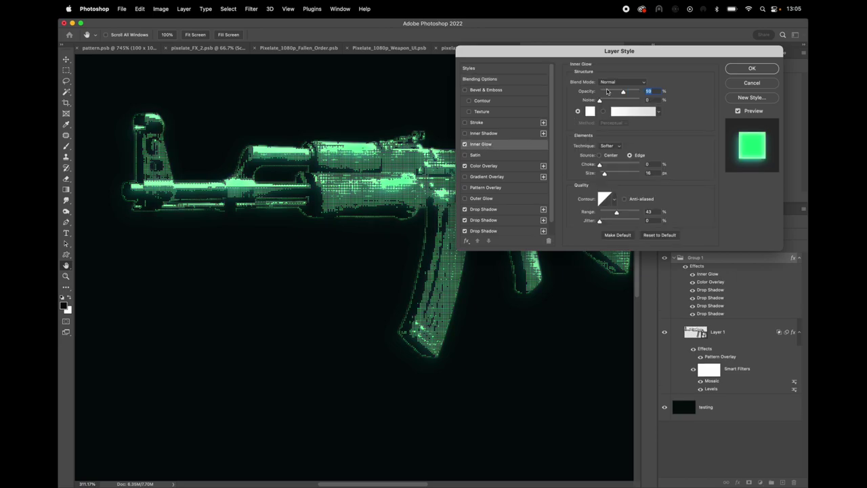
{"action": "left_click", "coordinate": [599, 155]}
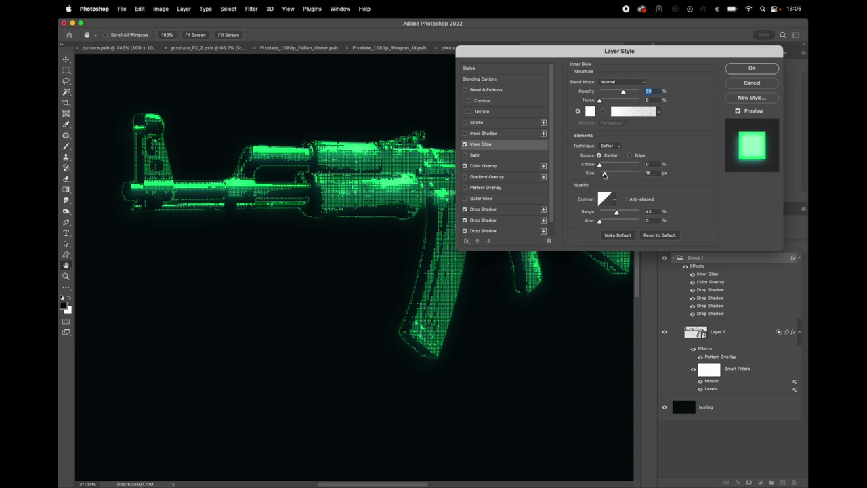
{"action": "mouse_move", "coordinate": [617, 211]}
{"action": "left_mouse_down"}
{"action": "mouse_move", "coordinate": [644, 211]}
{"action": "mouse_move", "coordinate": [612, 211]}
{"action": "mouse_move", "coordinate": [630, 211]}
{"action": "left_mouse_up"}
{"action": "left_click_drag", "start_coordinate": [605, 174], "coordinate": [603, 174]}
{"action": "left_click_drag", "start_coordinate": [629, 212], "coordinate": [611, 211]}
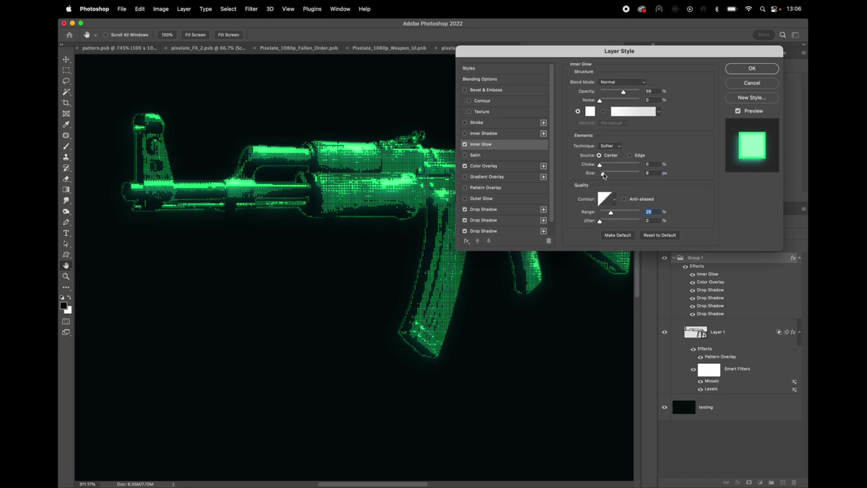
{"action": "left_click_drag", "start_coordinate": [599, 167], "coordinate": [643, 166]}
{"action": "mouse_move", "coordinate": [603, 174]}
{"action": "left_mouse_down"}
{"action": "mouse_move", "coordinate": [638, 165]}
{"action": "mouse_move", "coordinate": [589, 167]}
{"action": "mouse_move", "coordinate": [599, 166]}
{"action": "left_mouse_up"}
{"action": "mouse_move", "coordinate": [610, 212]}
{"action": "left_mouse_down"}
{"action": "mouse_move", "coordinate": [601, 212]}
{"action": "mouse_move", "coordinate": [626, 211]}
{"action": "mouse_move", "coordinate": [604, 212]}
{"action": "mouse_move", "coordinate": [611, 208]}
{"action": "left_mouse_up"}
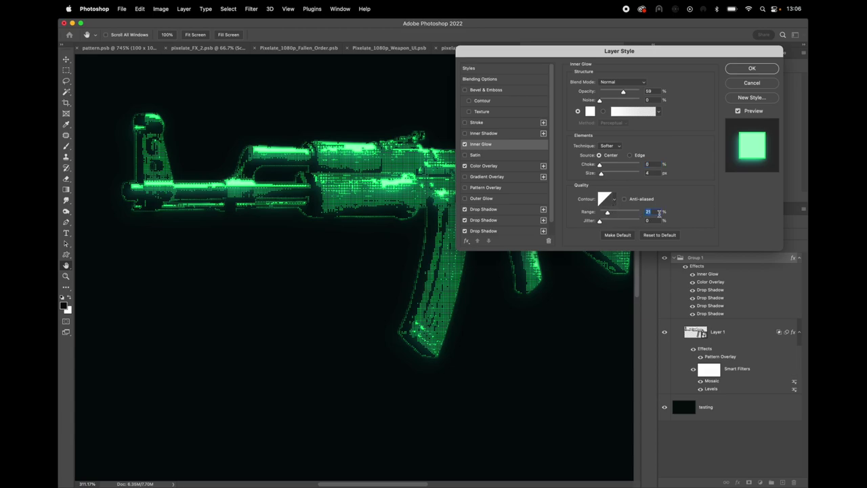
{"action": "mouse_move", "coordinate": [622, 92]}
{"action": "left_mouse_down"}
{"action": "mouse_move", "coordinate": [603, 91]}
{"action": "mouse_move", "coordinate": [630, 90]}
{"action": "left_mouse_up"}
Step: Set the Inner Glow source to Center and try the Cone contour at 70% range
{"action": "left_click", "coordinate": [629, 155]}
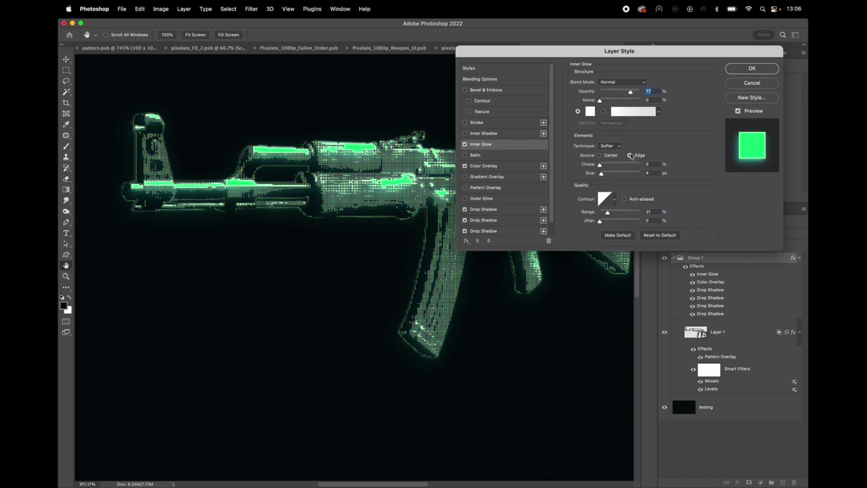
{"action": "left_click", "coordinate": [599, 155]}
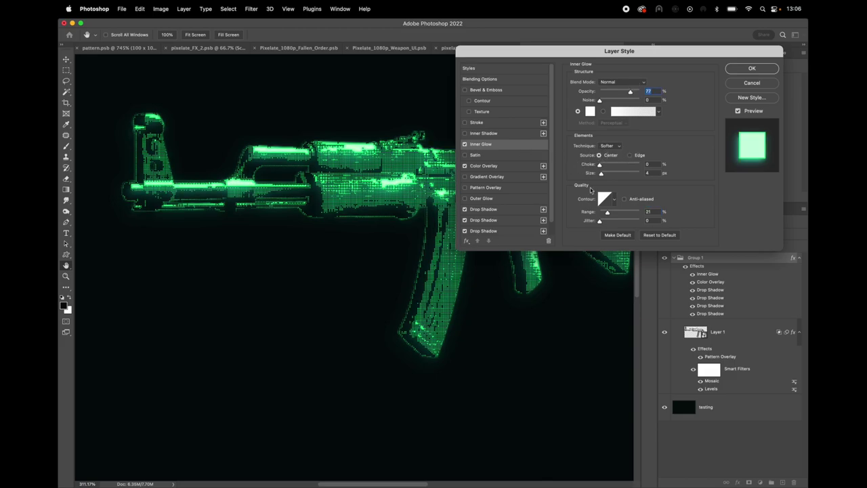
{"action": "left_click", "coordinate": [612, 202]}
{"action": "left_click", "coordinate": [577, 218]}
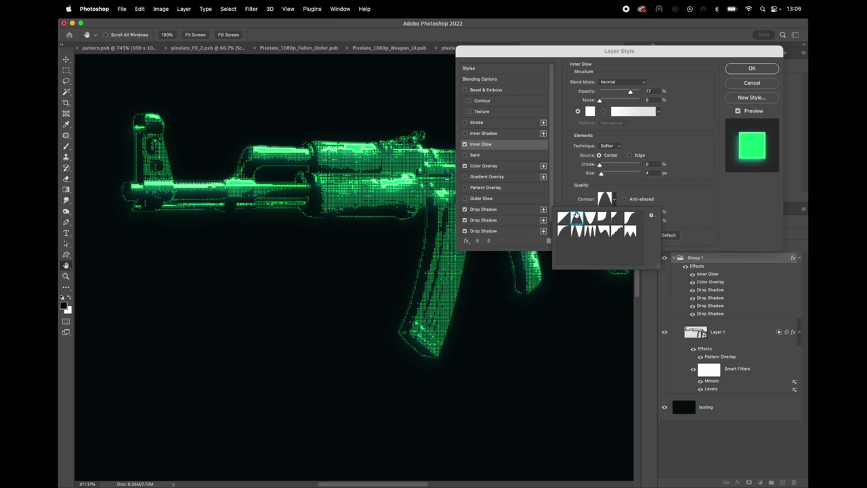
{"action": "left_click", "coordinate": [646, 192]}
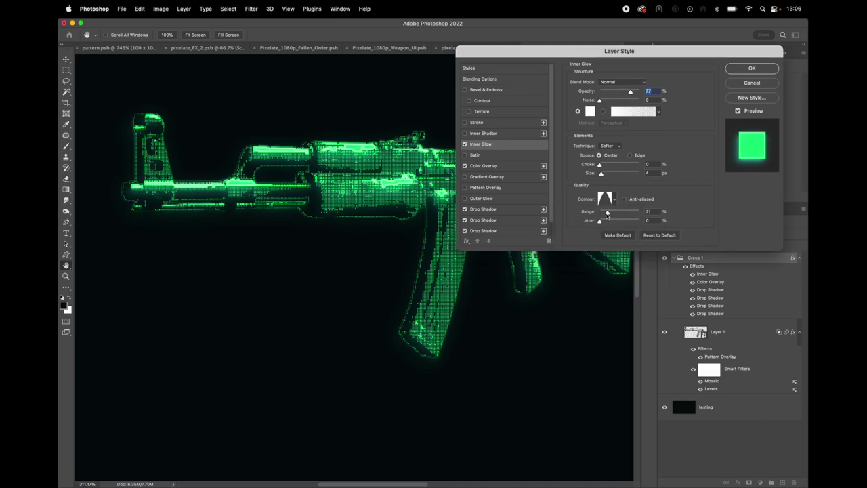
{"action": "left_click_drag", "start_coordinate": [607, 214], "coordinate": [627, 214]}
{"action": "left_click", "coordinate": [630, 156]}
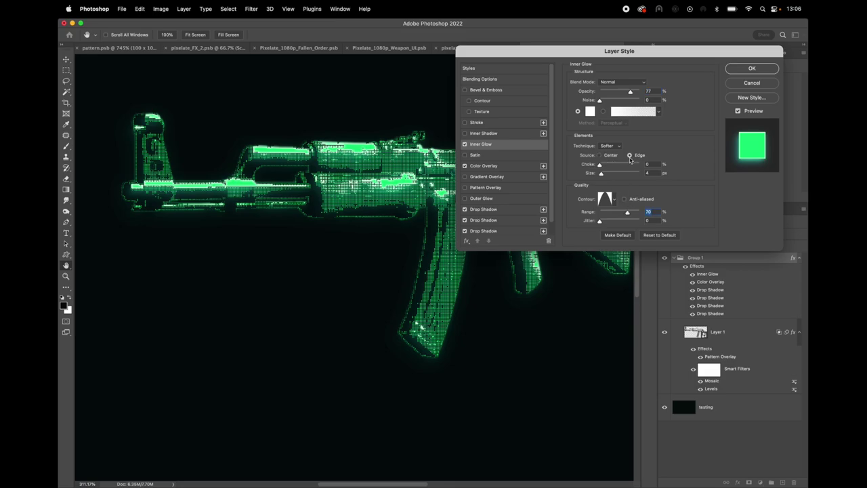
{"action": "left_click", "coordinate": [601, 155]}
Step: Compare contour presets, keep Linear, set Range to 37% and apply the Inner Glow
{"action": "left_click", "coordinate": [615, 199]}
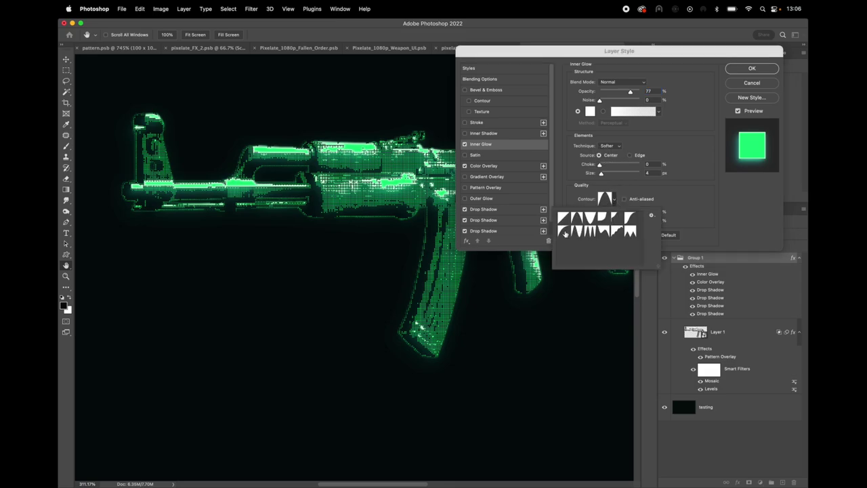
{"action": "left_click", "coordinate": [564, 230]}
{"action": "left_click", "coordinate": [576, 218]}
{"action": "left_click", "coordinate": [564, 218]}
{"action": "left_click", "coordinate": [587, 218]}
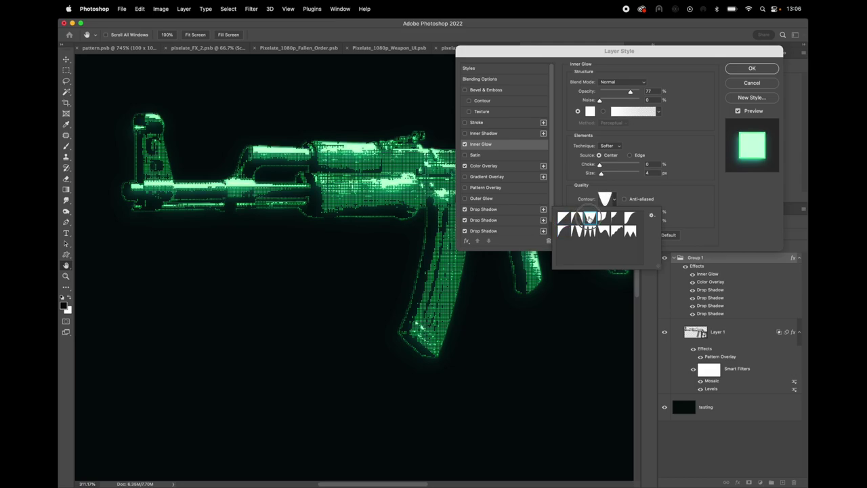
{"action": "left_click", "coordinate": [602, 217]}
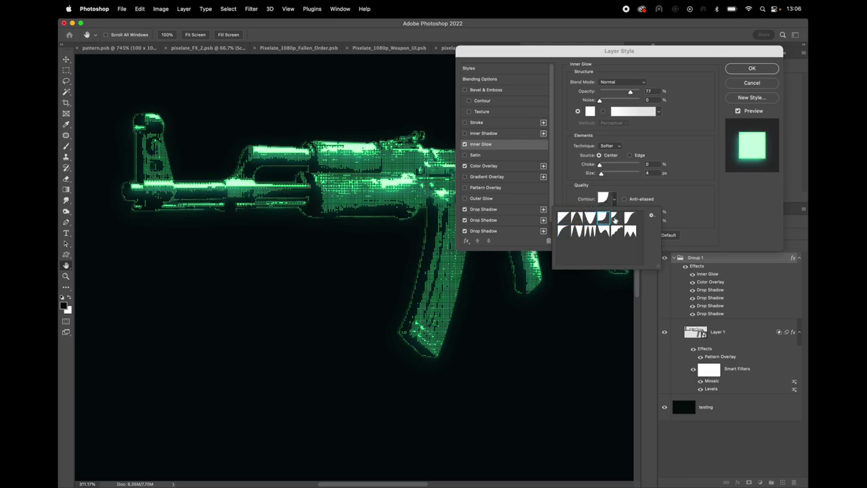
{"action": "left_click", "coordinate": [616, 218]}
{"action": "left_click", "coordinate": [564, 218]}
{"action": "left_click", "coordinate": [639, 200]}
{"action": "left_click_drag", "start_coordinate": [627, 215], "coordinate": [614, 215]}
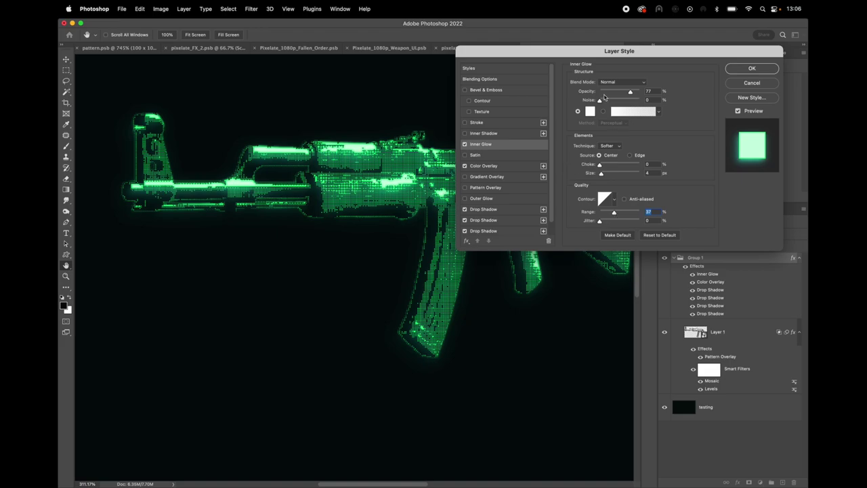
{"action": "left_click", "coordinate": [741, 70]}
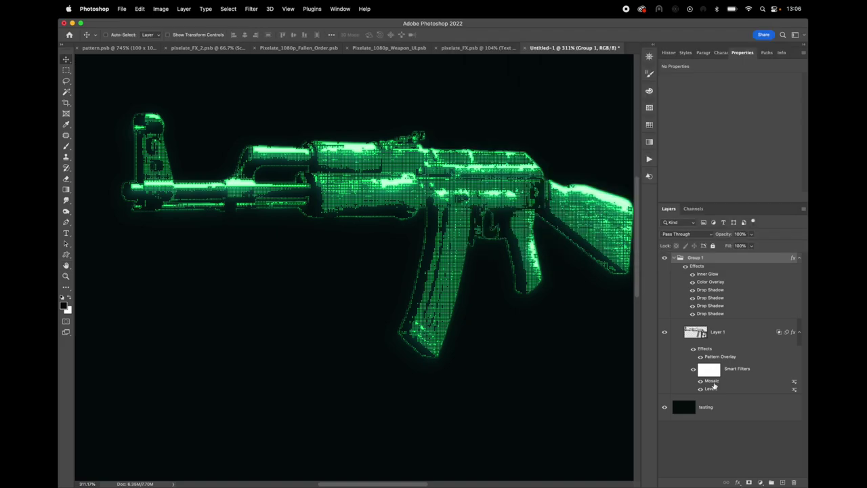
Step: Change the rifle Levels filter's input levels to 66 / 1.53 / 156
{"action": "double_click", "coordinate": [711, 388]}
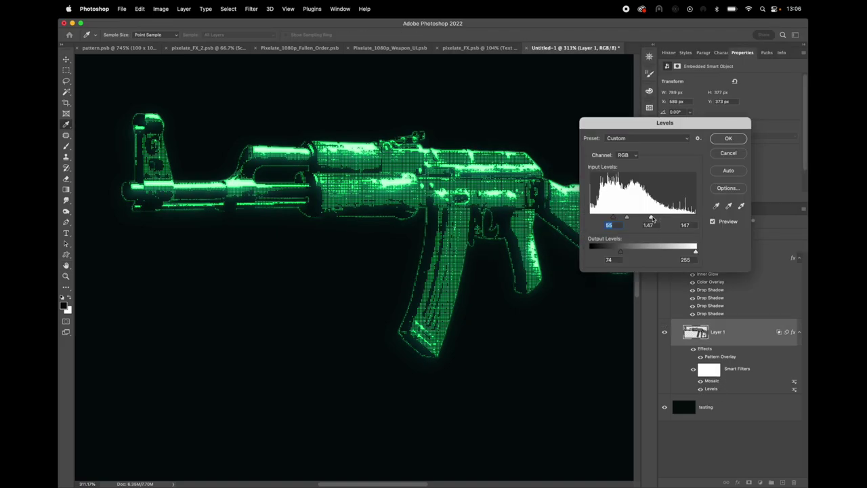
{"action": "left_click_drag", "start_coordinate": [652, 218], "coordinate": [618, 217]}
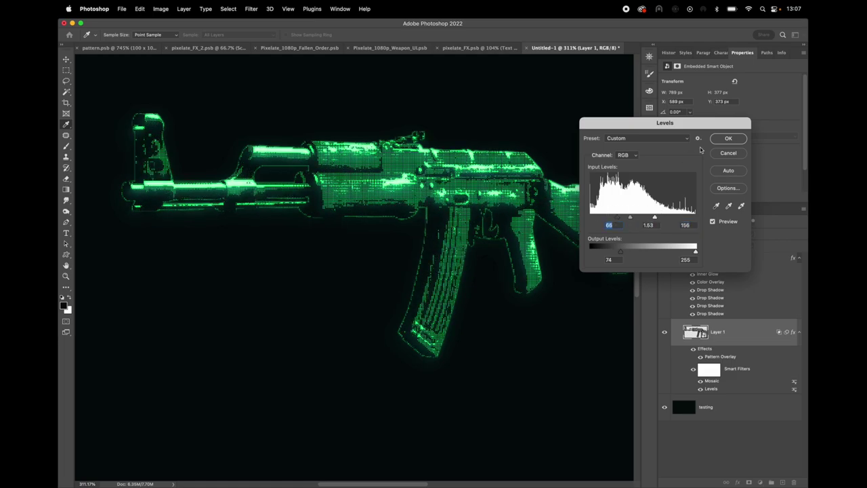
{"action": "left_click", "coordinate": [729, 139]}
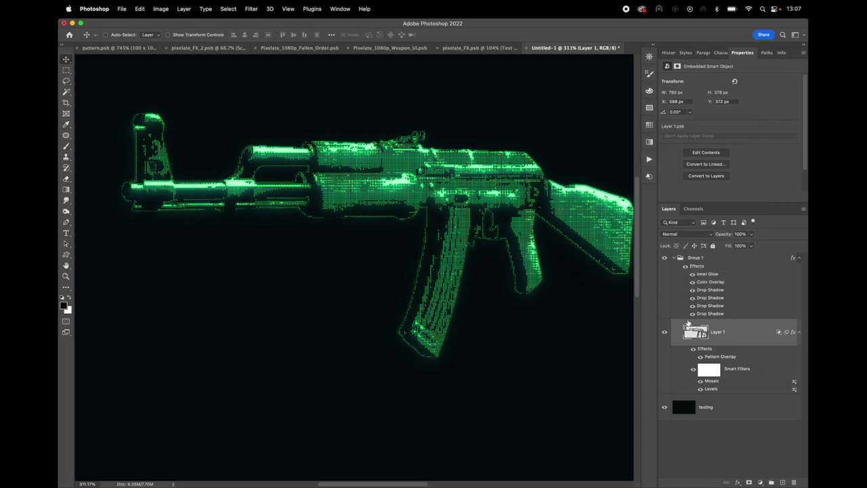
Step: Apply the wider vertical-bar pattern to Layer 1's Pattern Overlay, then select Group 1
{"action": "double_click", "coordinate": [722, 357]}
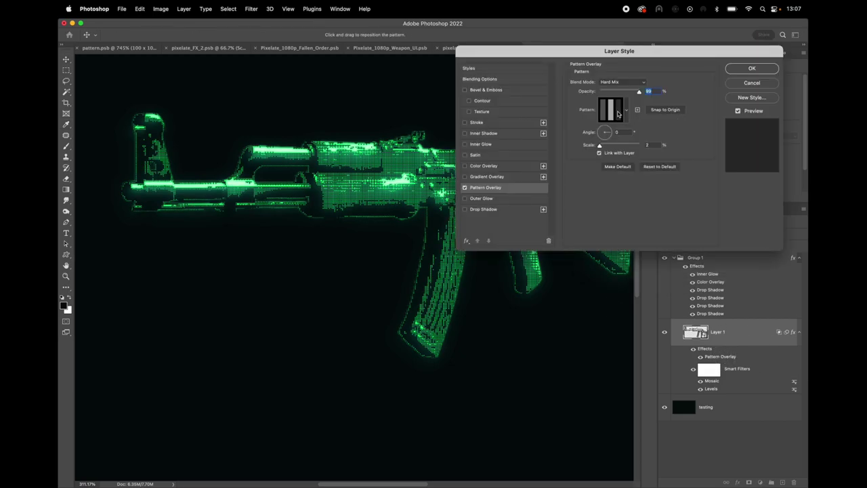
{"action": "left_click", "coordinate": [626, 113]}
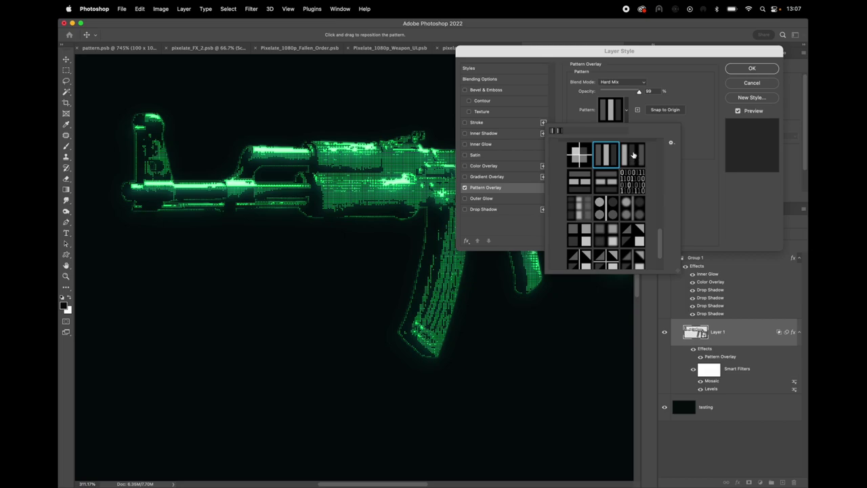
{"action": "left_click", "coordinate": [633, 155]}
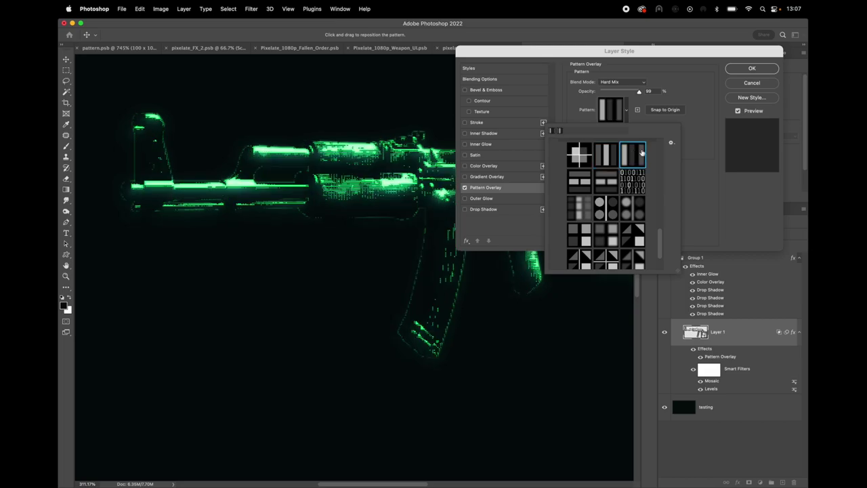
{"action": "left_click", "coordinate": [707, 155]}
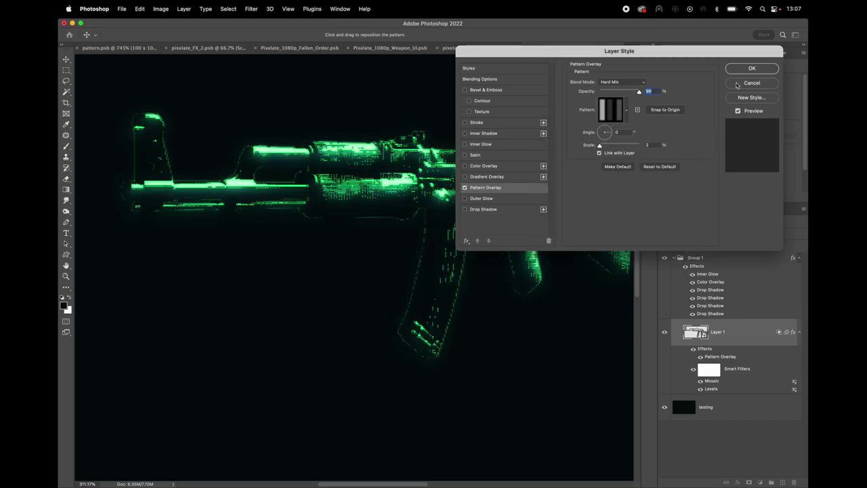
{"action": "left_click", "coordinate": [752, 69]}
{"action": "left_click", "coordinate": [690, 277]}
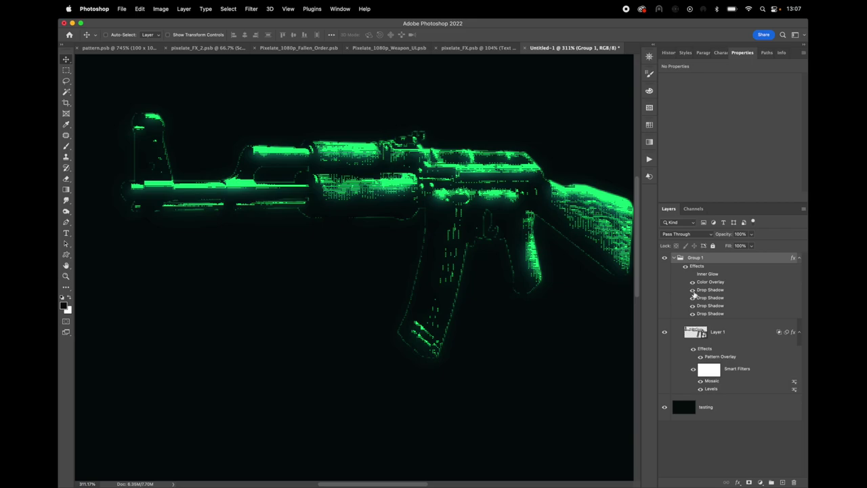
Step: Try the faded bar, binary-digit, circle, triangle and other geometric patterns on the gun
{"action": "double_click", "coordinate": [717, 355]}
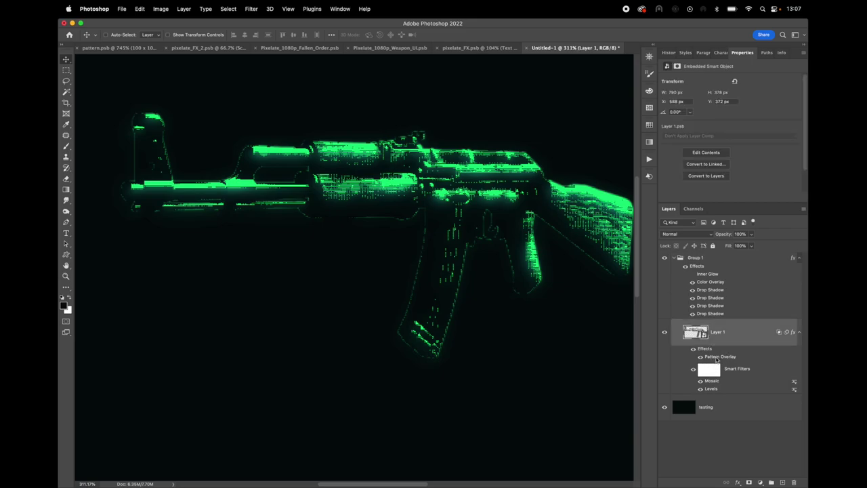
{"action": "left_click", "coordinate": [625, 112]}
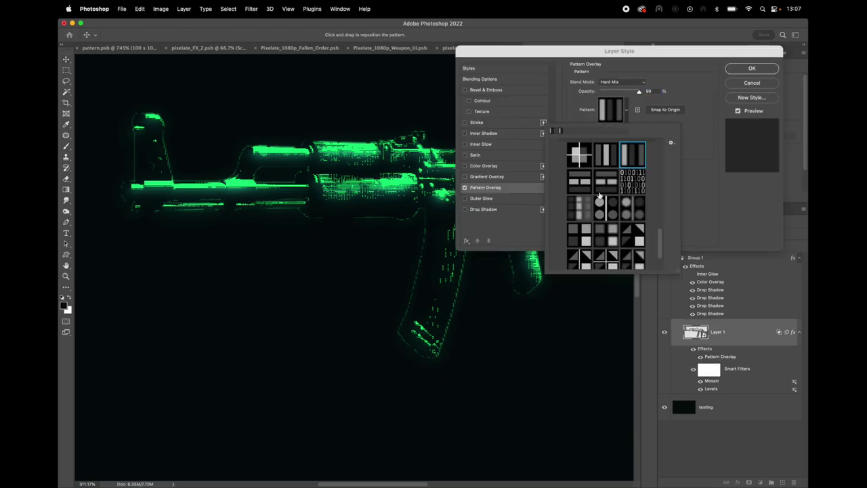
{"action": "left_click", "coordinate": [579, 206]}
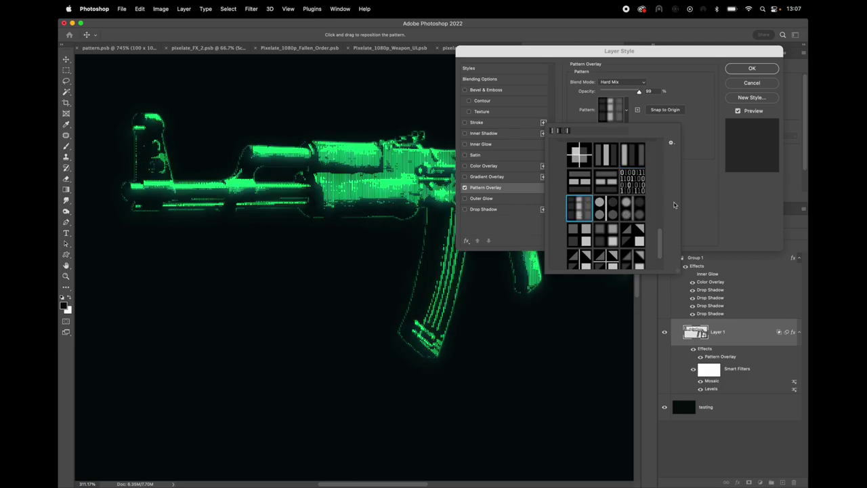
{"action": "scroll", "coordinate": [640, 243], "scroll_direction": "down", "scroll_amount": 3}
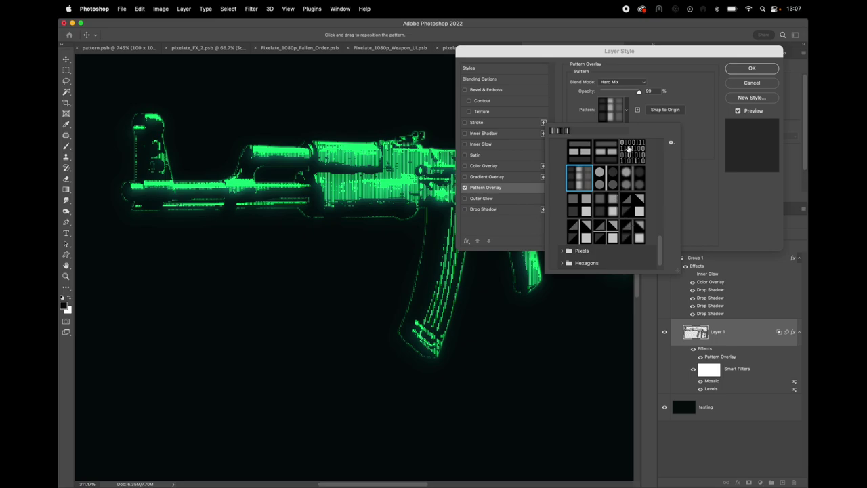
{"action": "left_click", "coordinate": [632, 149]}
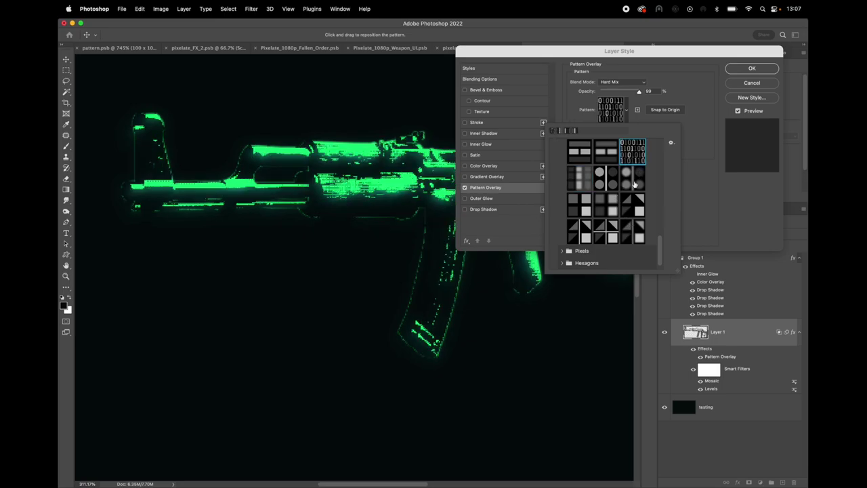
{"action": "left_click", "coordinate": [635, 181]}
{"action": "left_click", "coordinate": [636, 201]}
{"action": "left_click", "coordinate": [635, 226]}
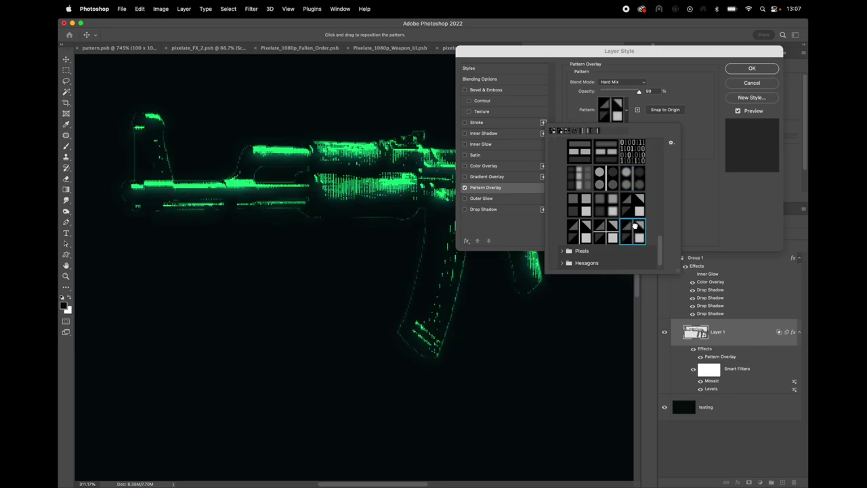
{"action": "left_click", "coordinate": [612, 226]}
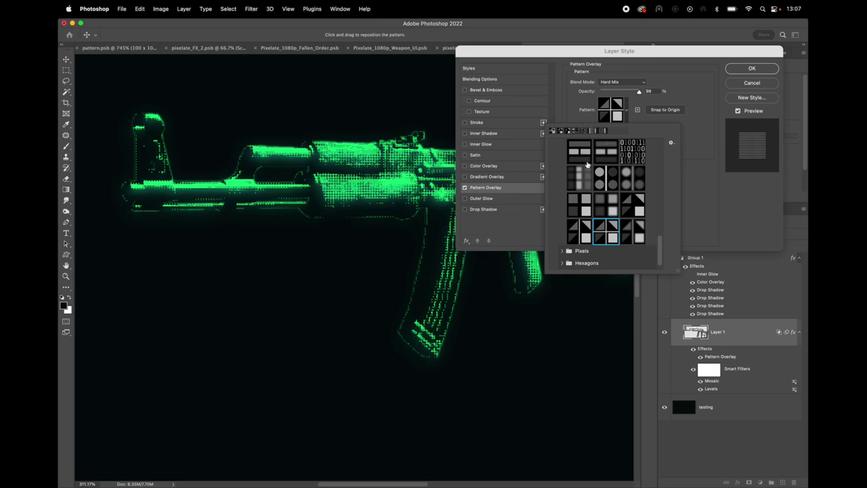
{"action": "left_click", "coordinate": [586, 155]}
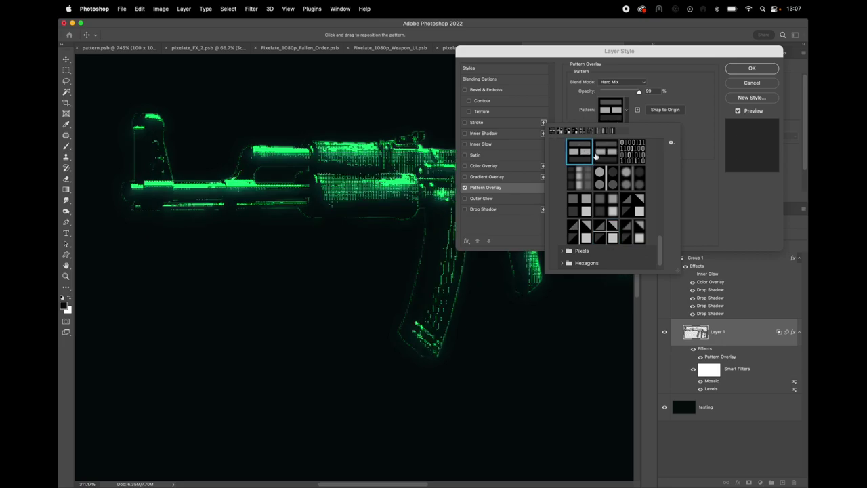
Step: Compare the Pixelate patterns and apply the fine vertical-line one
{"action": "scroll", "coordinate": [609, 156], "scroll_direction": "up", "scroll_amount": 1}
{"action": "left_click", "coordinate": [606, 154]}
{"action": "scroll", "coordinate": [607, 156], "scroll_direction": "up", "scroll_amount": 2}
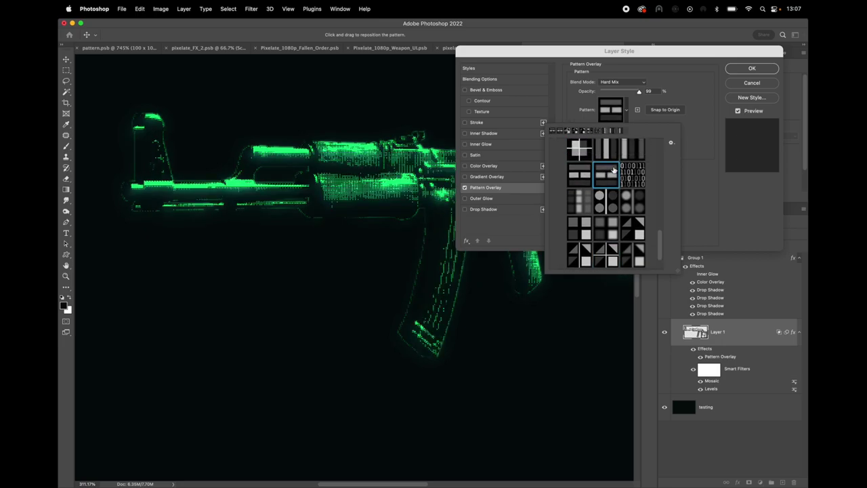
{"action": "left_click", "coordinate": [578, 164]}
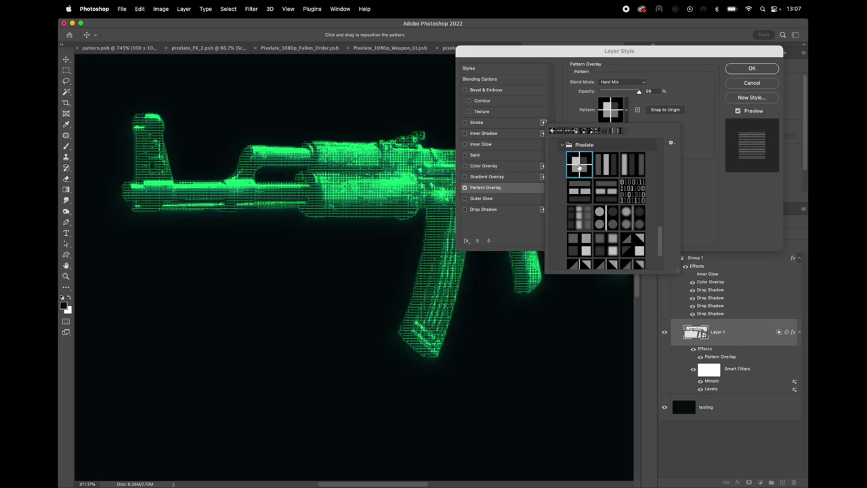
{"action": "left_click", "coordinate": [606, 165]}
{"action": "left_click", "coordinate": [623, 167]}
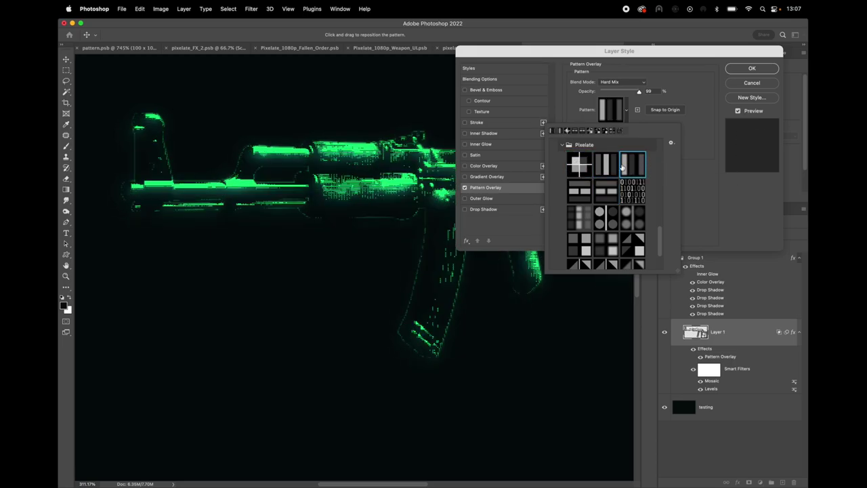
{"action": "left_click", "coordinate": [608, 167]}
{"action": "left_click", "coordinate": [699, 171]}
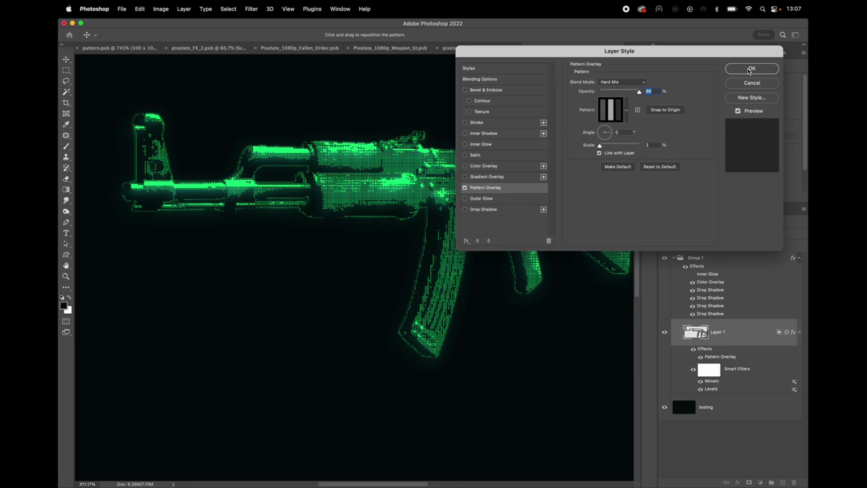
{"action": "left_click", "coordinate": [750, 70]}
Step: Review the pixelate_FX.psb glowing icons mockup, nudging the Text FX icons and undoing it
{"action": "scroll", "coordinate": [359, 220], "scroll_direction": "down", "scroll_amount": 2}
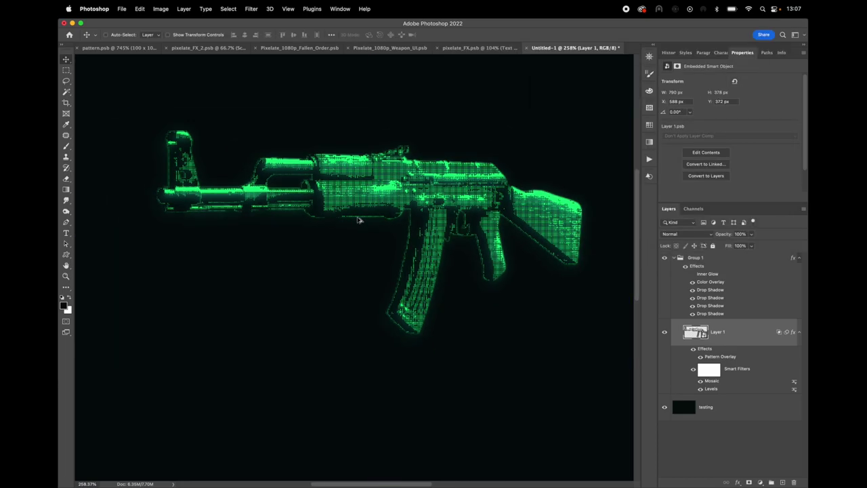
{"action": "scroll", "coordinate": [359, 220], "scroll_direction": "down", "scroll_amount": 1}
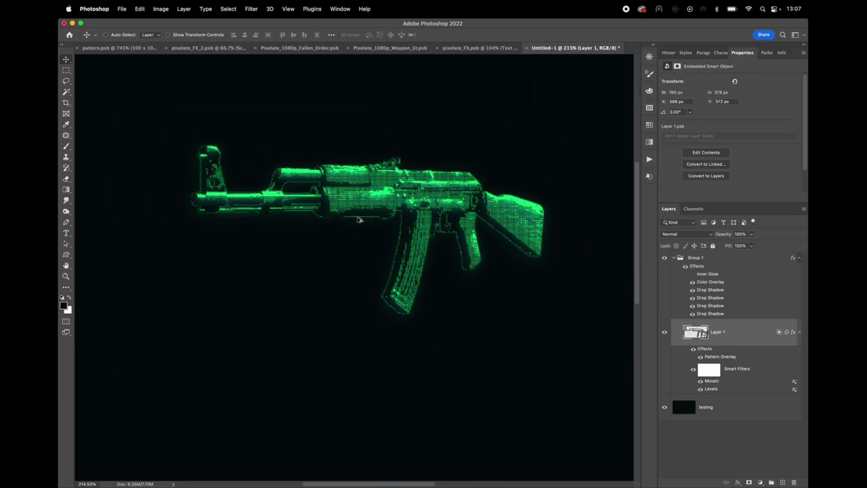
{"action": "left_click", "coordinate": [485, 48]}
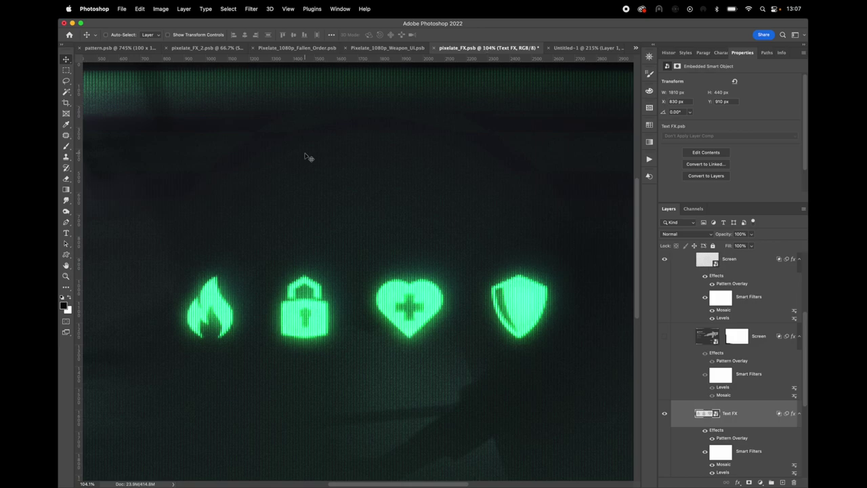
{"action": "scroll", "coordinate": [407, 238], "scroll_direction": "down", "scroll_amount": 2}
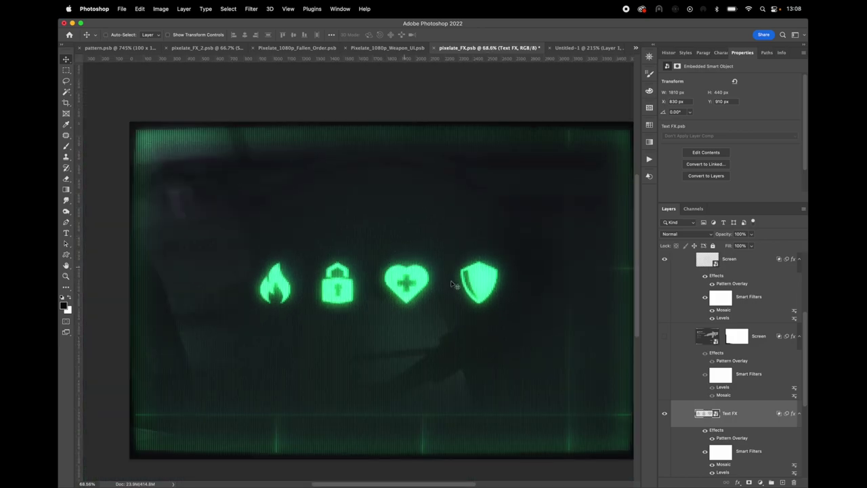
{"action": "left_click_drag", "start_coordinate": [519, 274], "coordinate": [525, 246]}
{"action": "key", "text": "super+z"}
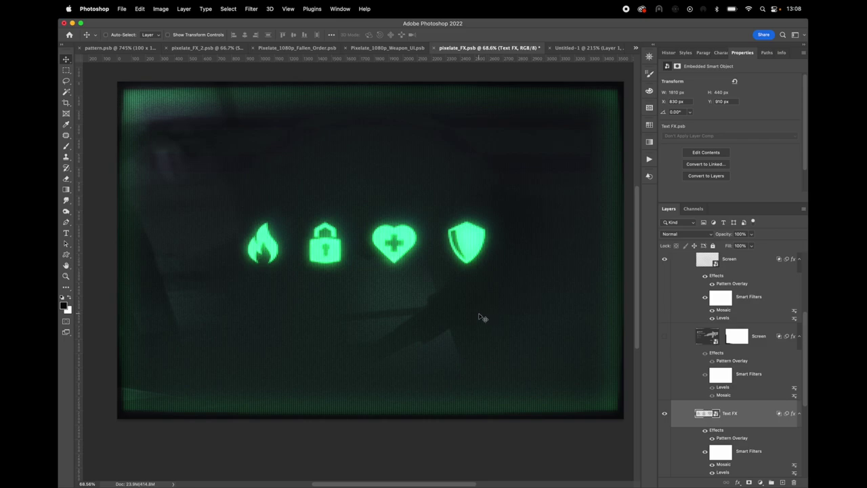
Step: Switch through the Weapon_UI mockup to the Fallen_Order abilities document
{"action": "scroll", "coordinate": [682, 396], "scroll_direction": "down", "scroll_amount": 3}
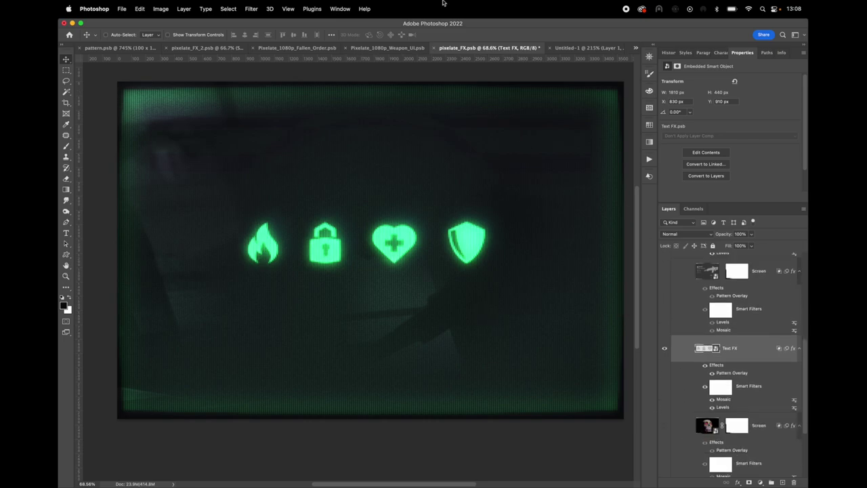
{"action": "left_click", "coordinate": [390, 49]}
{"action": "left_click", "coordinate": [293, 48]}
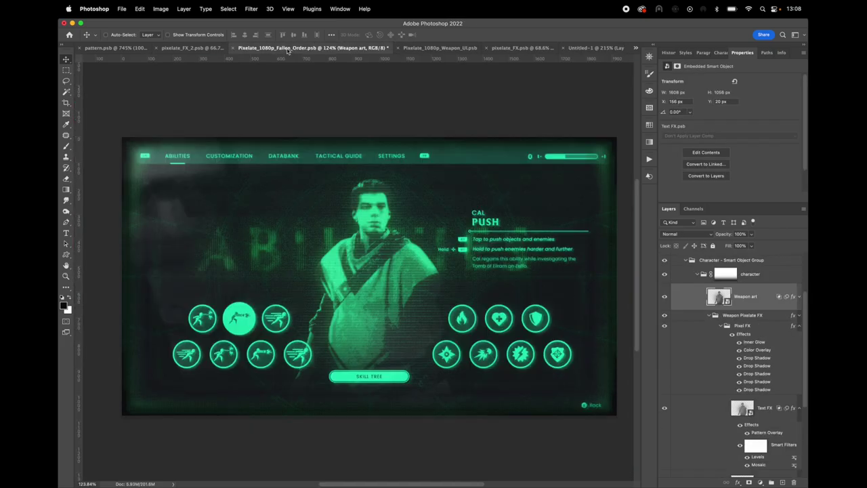
Step: In the pixelate_FX_2.psb skull mockup, collapse the V1 soft pattern group and select the glow layer
{"action": "left_click", "coordinate": [213, 48]}
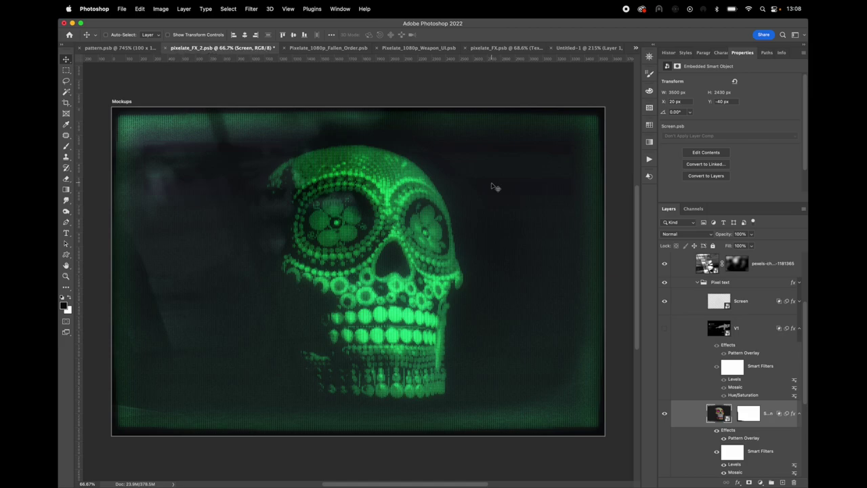
{"action": "scroll", "coordinate": [752, 327], "scroll_direction": "down", "scroll_amount": 3}
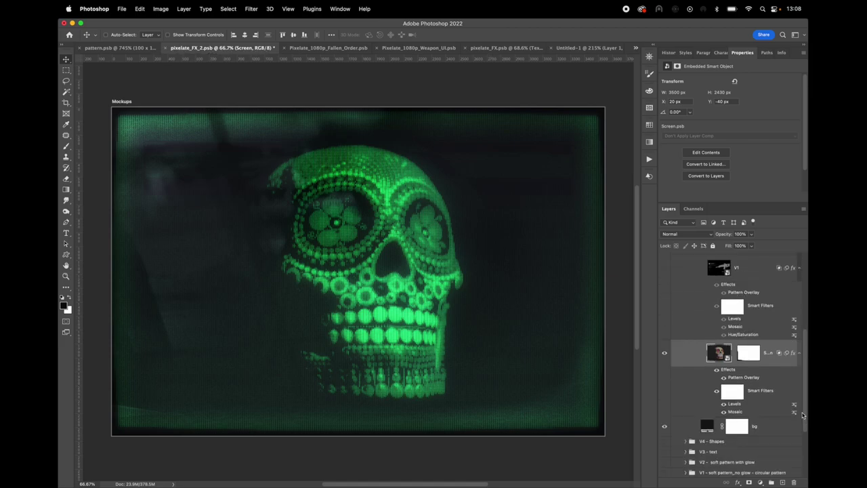
{"action": "scroll", "coordinate": [785, 394], "scroll_direction": "down", "scroll_amount": 4}
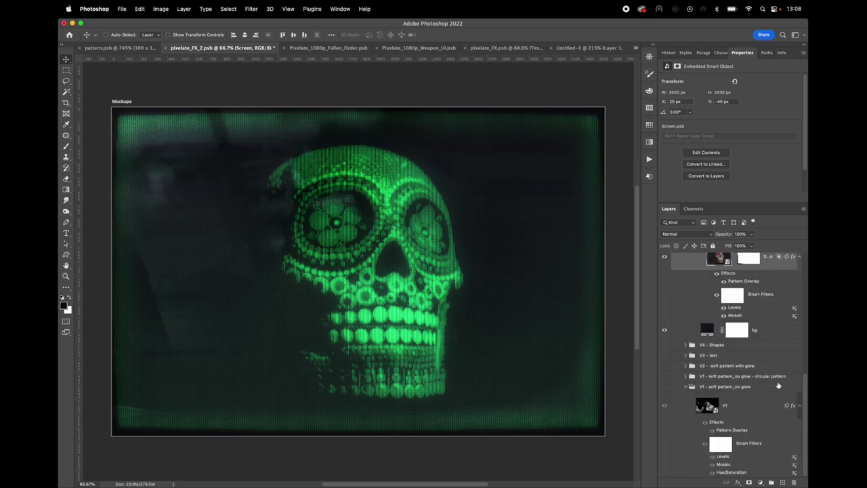
{"action": "left_click", "coordinate": [685, 387]}
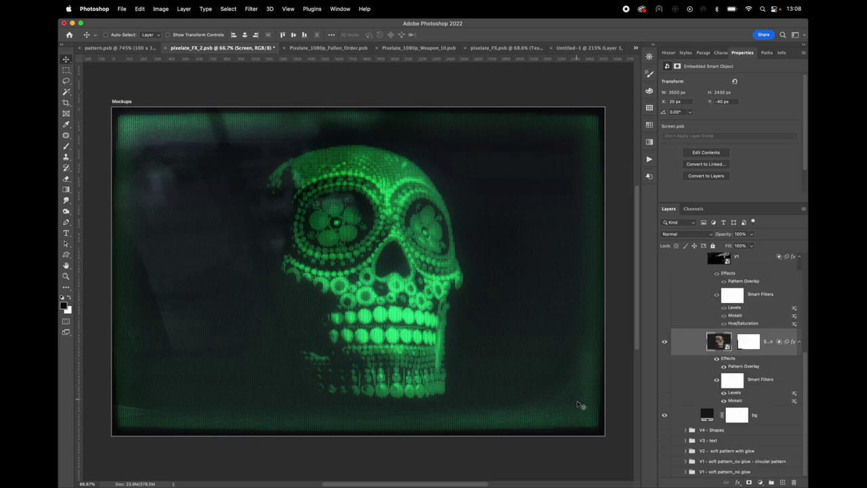
{"action": "right_click", "coordinate": [585, 403]}
{"action": "left_click", "coordinate": [584, 406]}
Step: Toggle the Lens layer off and on, and inspect the pexels photo smart object
{"action": "scroll", "coordinate": [751, 288], "scroll_direction": "up", "scroll_amount": 3}
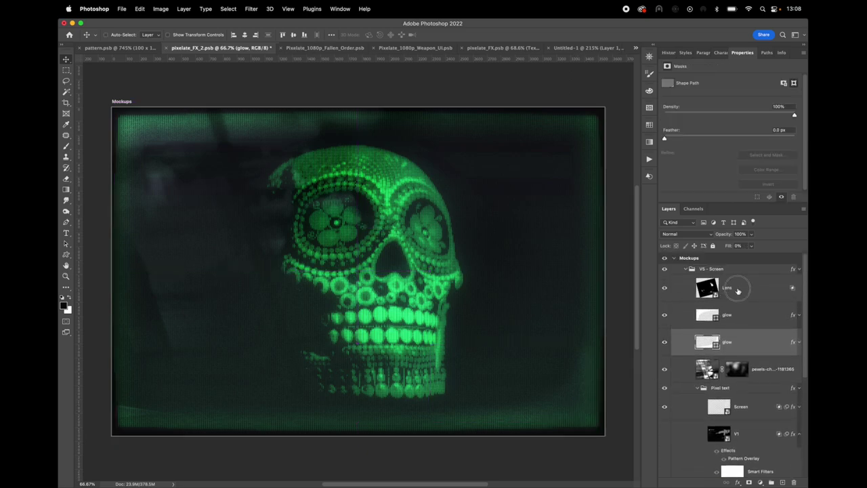
{"action": "left_click", "coordinate": [739, 292]}
{"action": "left_click", "coordinate": [664, 287]}
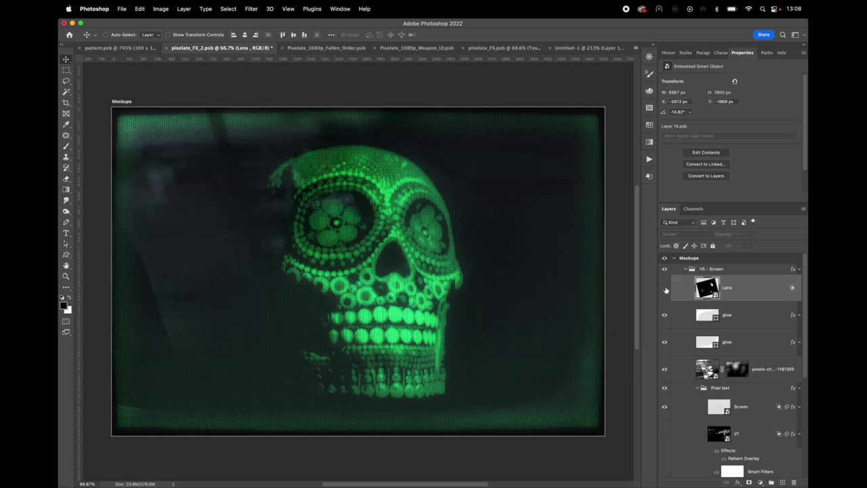
{"action": "left_click", "coordinate": [665, 288]}
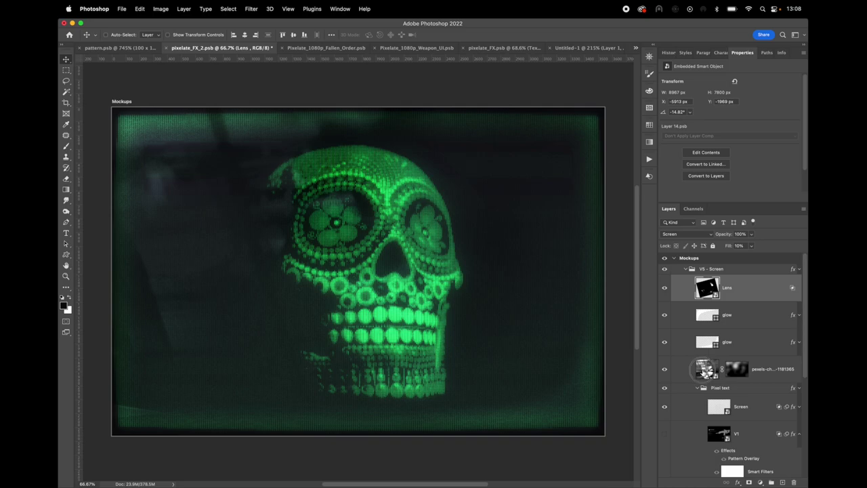
{"action": "double_click", "coordinate": [704, 372]}
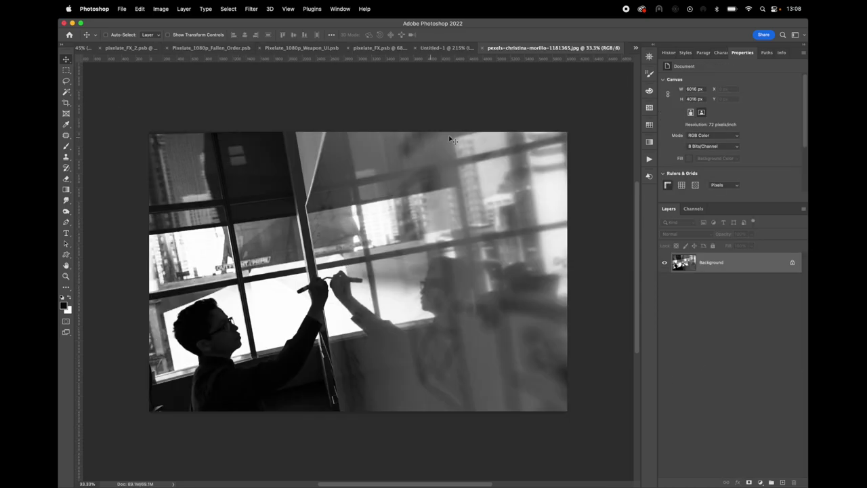
{"action": "left_click", "coordinate": [483, 47]}
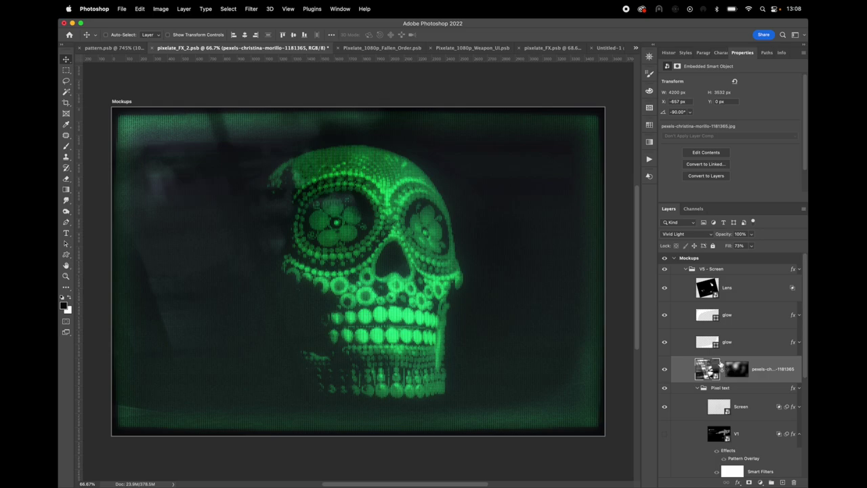
Step: Hide the pexels window photo texture layer, then return to the Fallen_Order mockup
{"action": "left_click", "coordinate": [664, 369]}
{"action": "left_click", "coordinate": [664, 369]}
{"action": "scroll", "coordinate": [756, 339], "scroll_direction": "down", "scroll_amount": 5}
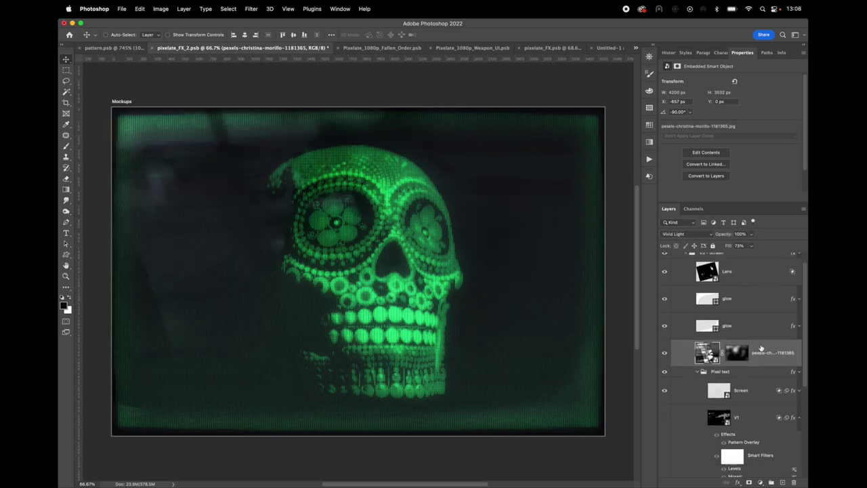
{"action": "scroll", "coordinate": [758, 366], "scroll_direction": "down", "scroll_amount": 3}
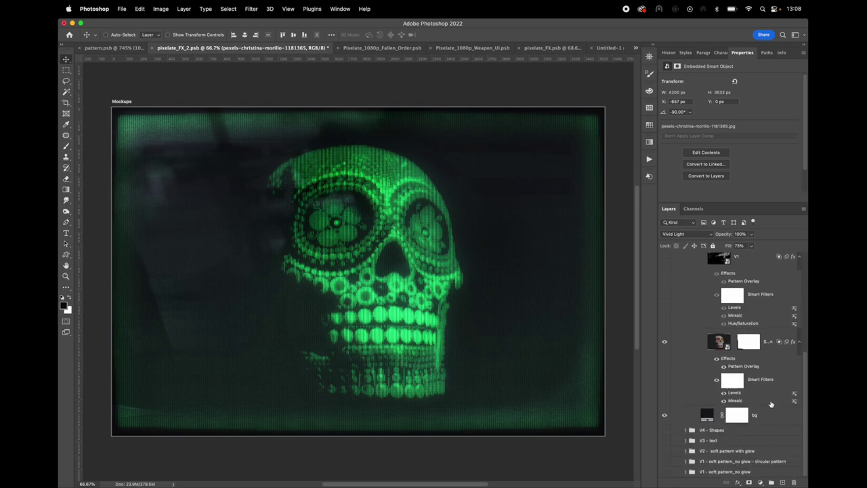
{"action": "left_click", "coordinate": [586, 414]}
{"action": "right_click", "coordinate": [584, 412]}
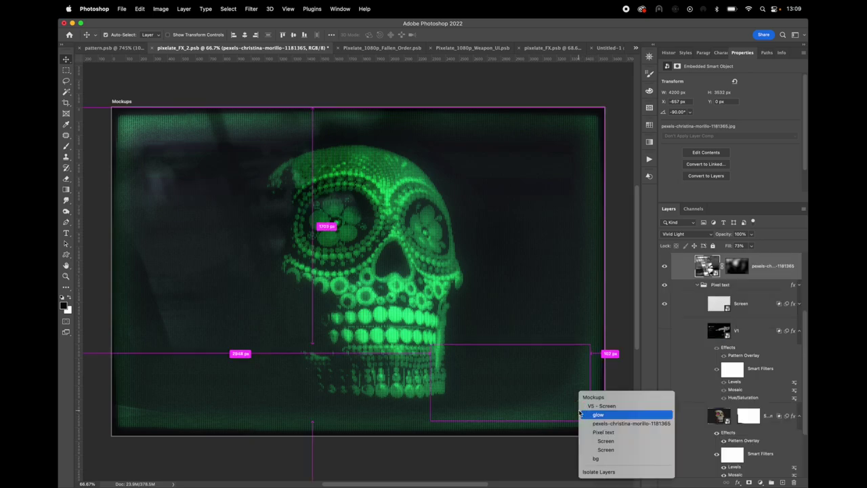
{"action": "left_click", "coordinate": [664, 268]}
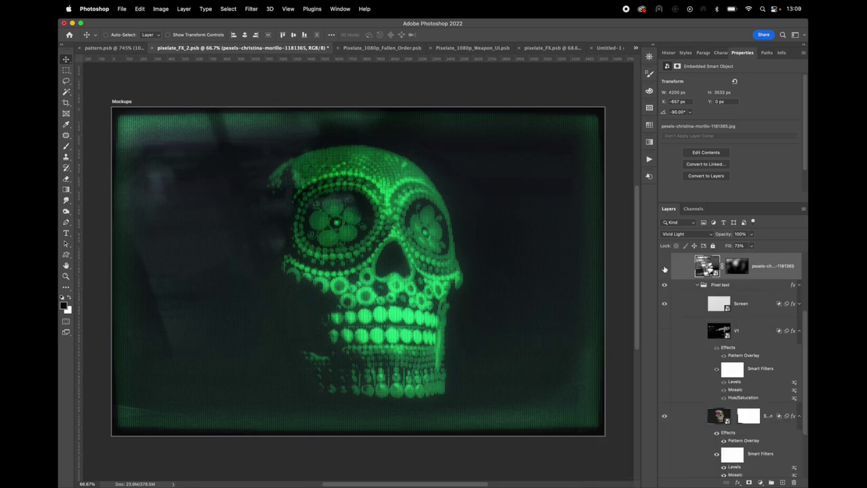
{"action": "left_click", "coordinate": [583, 408], "text": "super"}
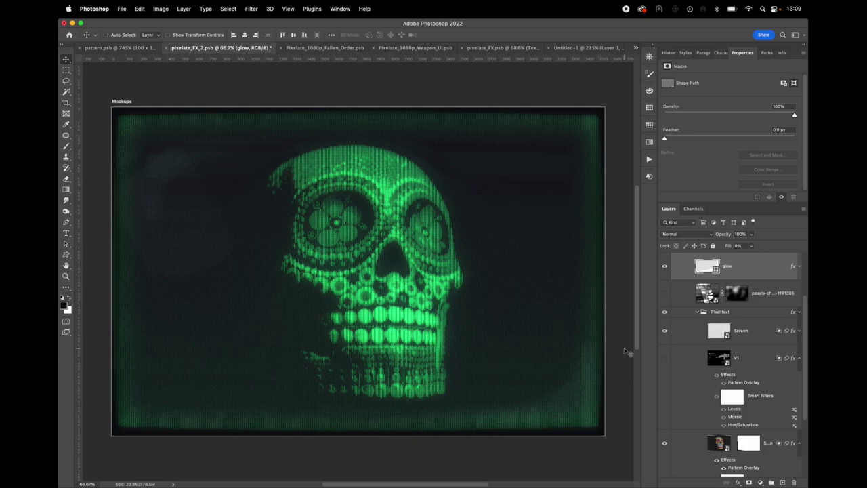
{"action": "right_click", "coordinate": [584, 407]}
{"action": "key", "text": "Escape"}
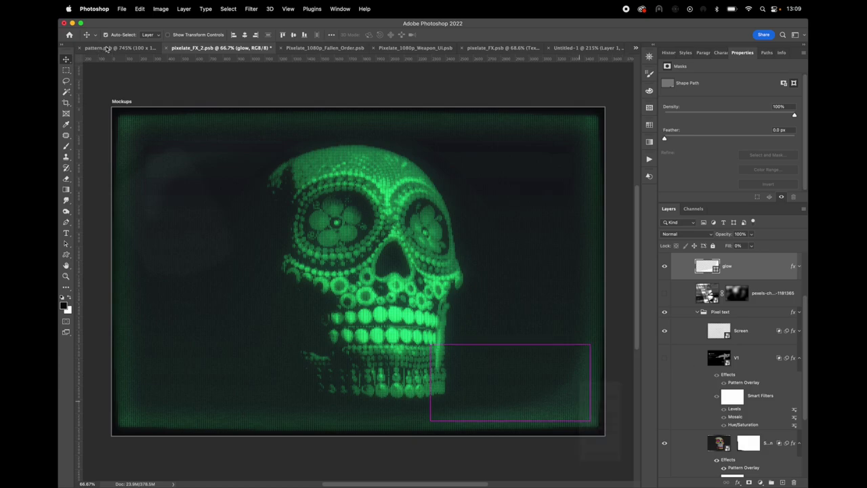
{"action": "left_click", "coordinate": [325, 48]}
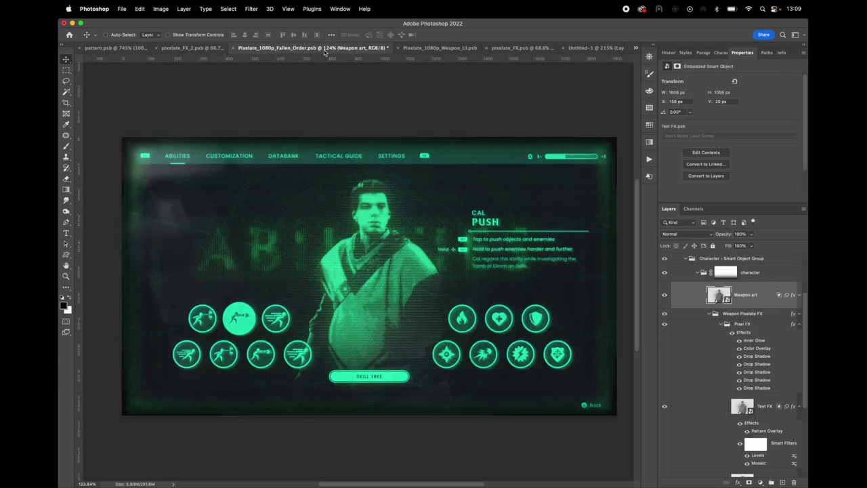
Step: In the Pixelate_1080p_Weapon_UI document, zoom out and select the Screen monitor overlay layer
{"action": "left_click", "coordinate": [421, 48]}
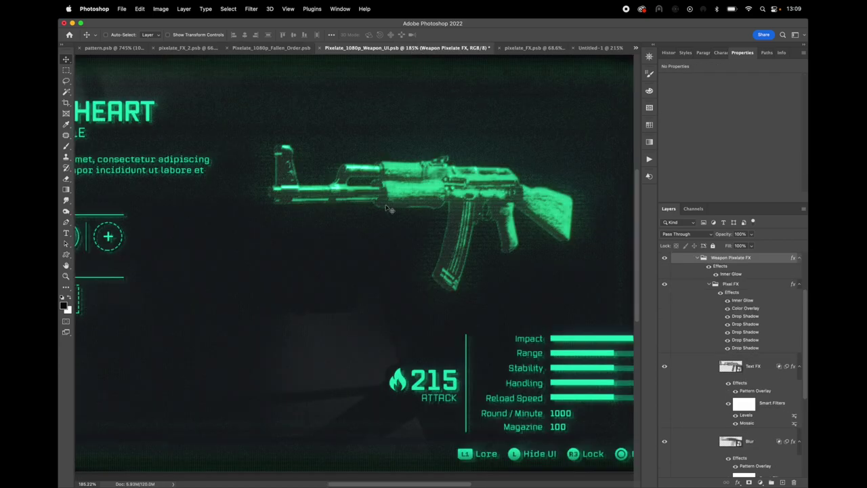
{"action": "scroll", "coordinate": [387, 197], "scroll_direction": "down", "scroll_amount": 1}
{"action": "scroll", "coordinate": [388, 197], "scroll_direction": "down", "scroll_amount": 4}
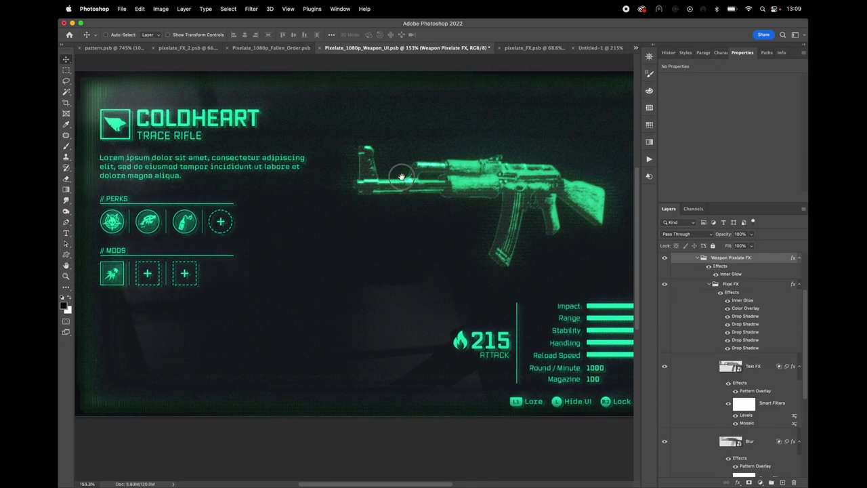
{"action": "left_click", "coordinate": [362, 93]}
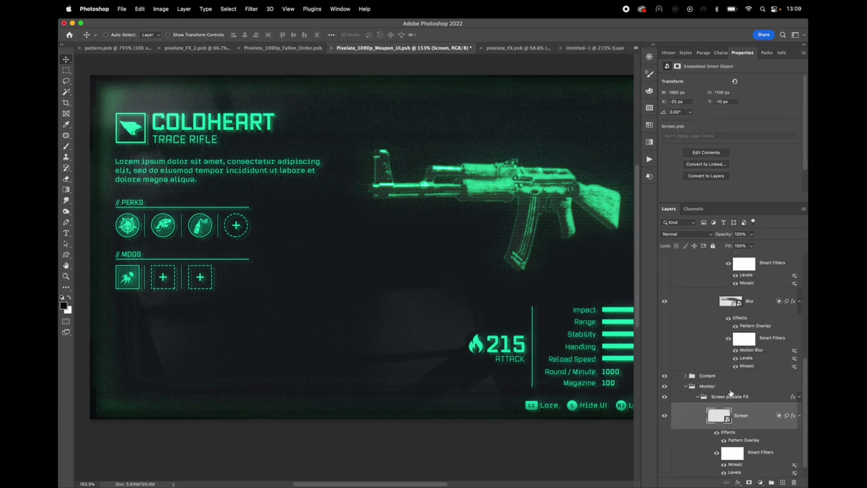
{"action": "scroll", "coordinate": [748, 406], "scroll_direction": "down", "scroll_amount": 1}
{"action": "scroll", "coordinate": [752, 389], "scroll_direction": "down", "scroll_amount": 1}
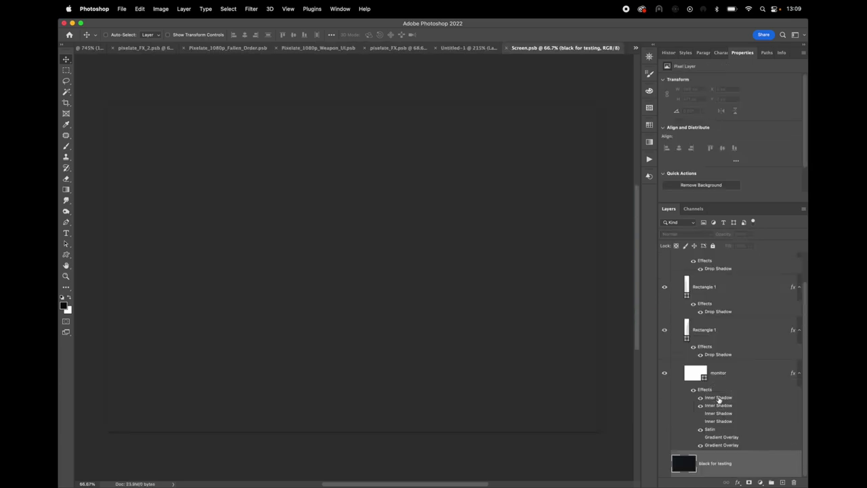
Step: Open Screen.psb, show 'black for testing', and move Rectangle 1 toward the centre
{"action": "double_click", "coordinate": [719, 399]}
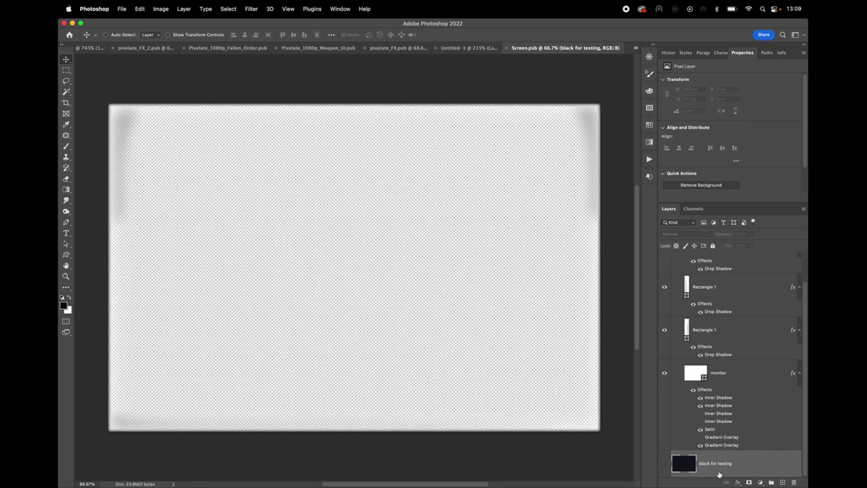
{"action": "left_click", "coordinate": [665, 465]}
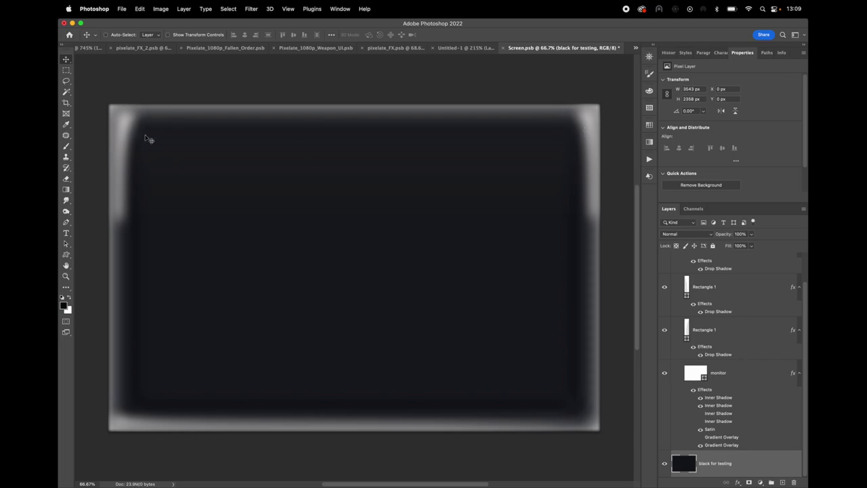
{"action": "scroll", "coordinate": [744, 368], "scroll_direction": "up", "scroll_amount": 1}
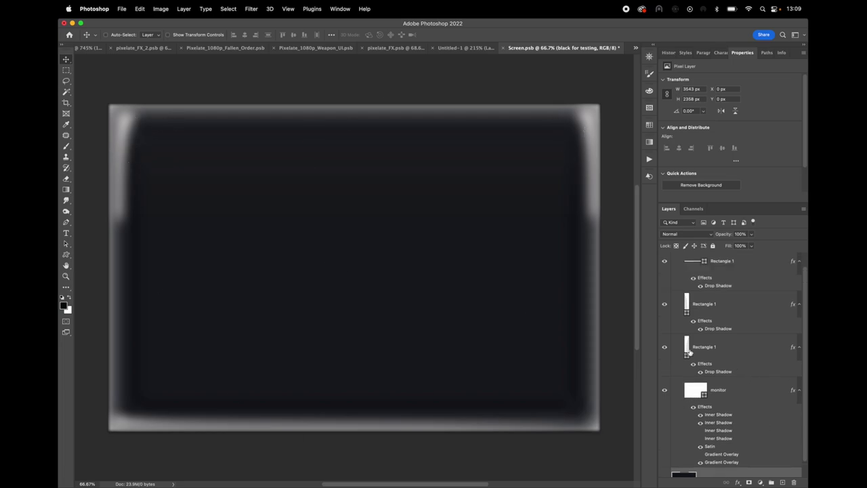
{"action": "left_click", "coordinate": [711, 347]}
{"action": "left_click_drag", "start_coordinate": [175, 197], "coordinate": [309, 225]}
{"action": "left_click", "coordinate": [700, 372]}
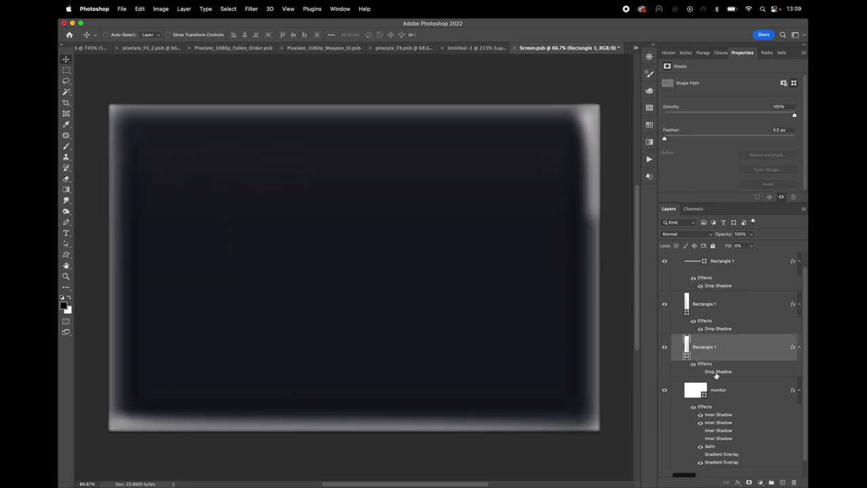
{"action": "left_click", "coordinate": [700, 372]}
Step: Test the Drop Shadow knockout setting, hide the shadow and raise the bar's Fill to 100%
{"action": "double_click", "coordinate": [704, 364]}
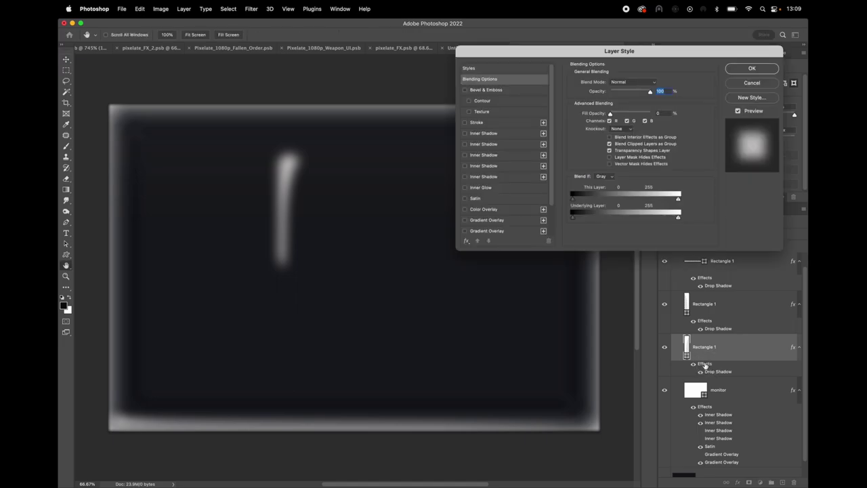
{"action": "scroll", "coordinate": [484, 225], "scroll_direction": "down", "scroll_amount": 2}
{"action": "left_click", "coordinate": [486, 229]}
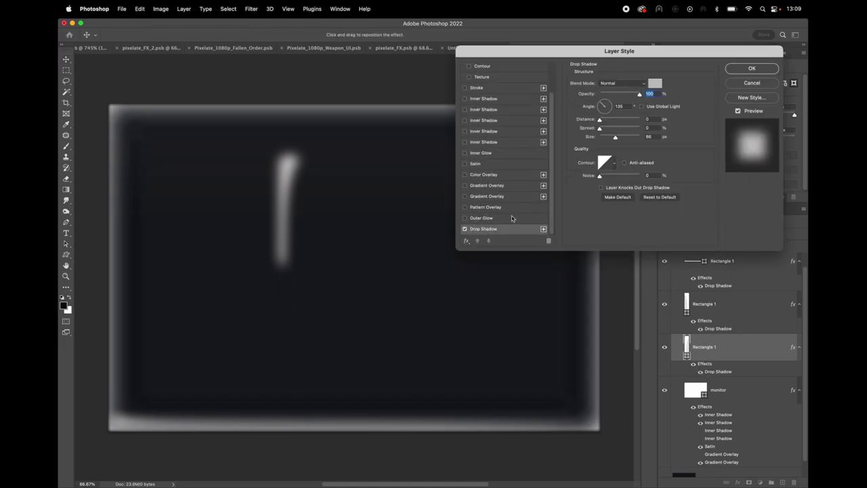
{"action": "left_click", "coordinate": [601, 188]}
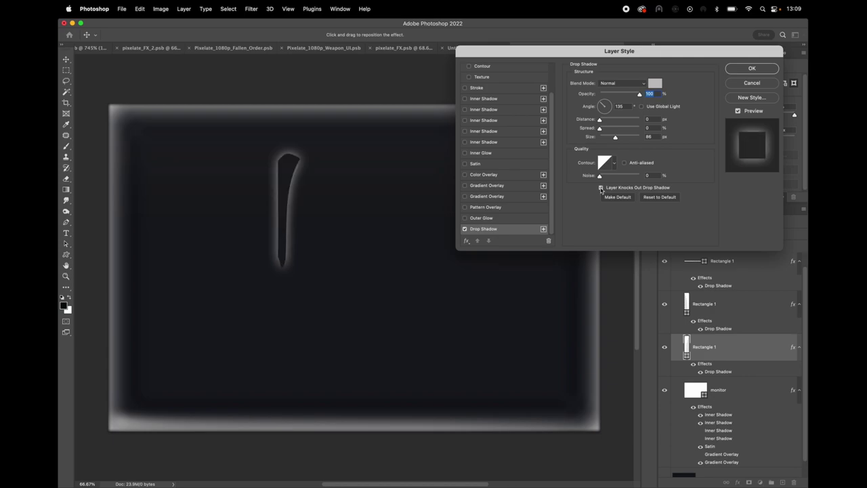
{"action": "left_click", "coordinate": [600, 189]}
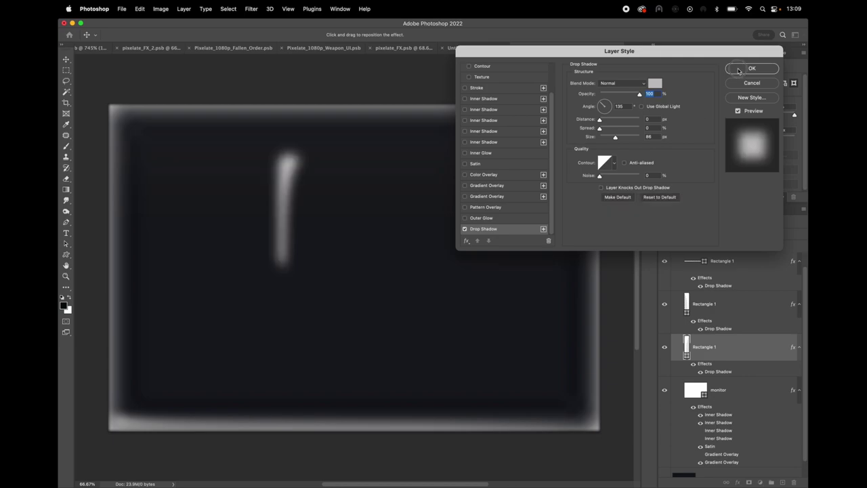
{"action": "left_click", "coordinate": [743, 68]}
{"action": "left_click", "coordinate": [700, 371]}
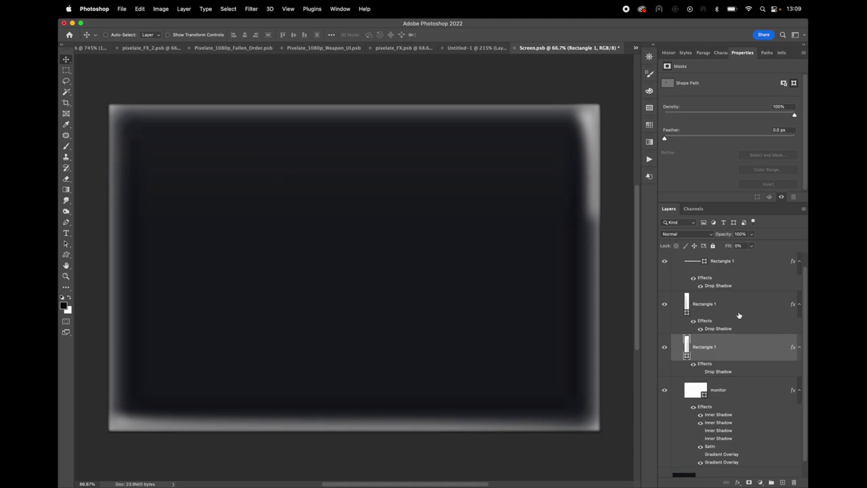
{"action": "left_click", "coordinate": [752, 246]}
{"action": "left_click_drag", "start_coordinate": [751, 257], "coordinate": [806, 246]}
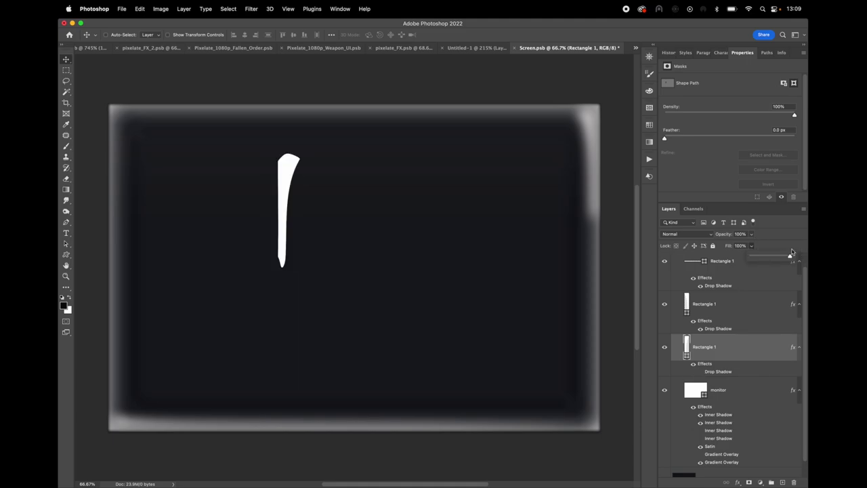
Step: Nudge the white bar slightly and turn its Drop Shadow back on
{"action": "left_click_drag", "start_coordinate": [298, 178], "coordinate": [308, 192]}
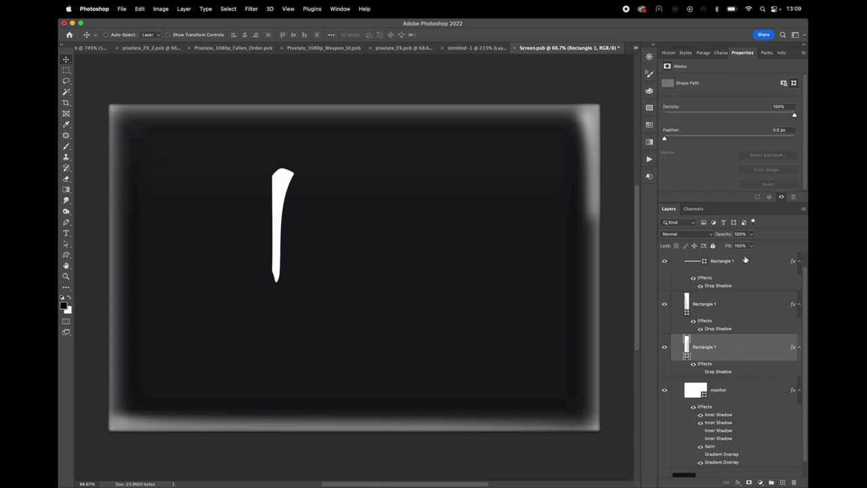
{"action": "left_click", "coordinate": [700, 372]}
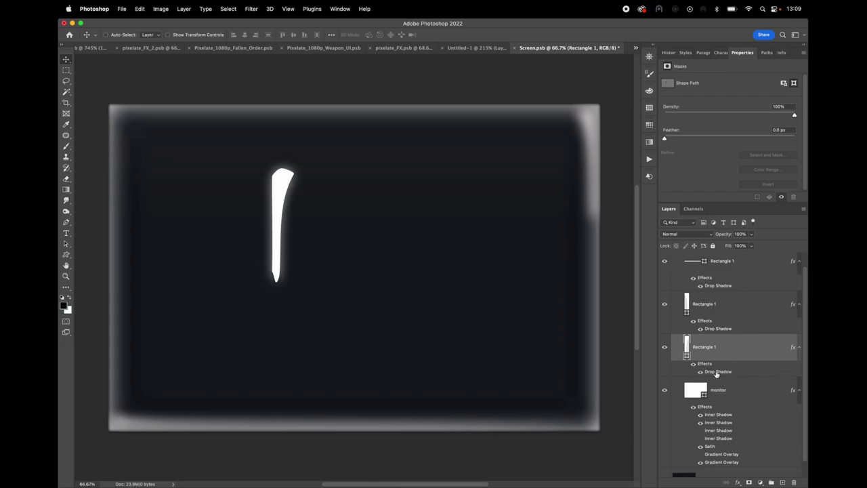
{"action": "double_click", "coordinate": [716, 371]}
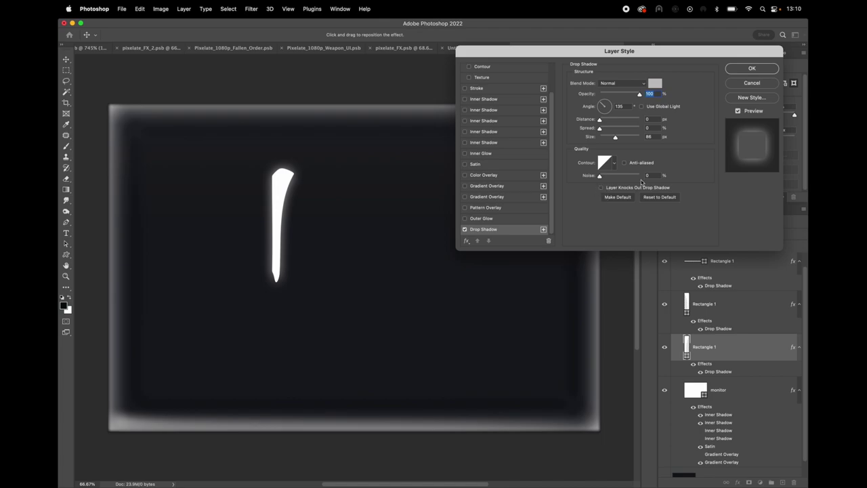
{"action": "left_click", "coordinate": [751, 68]}
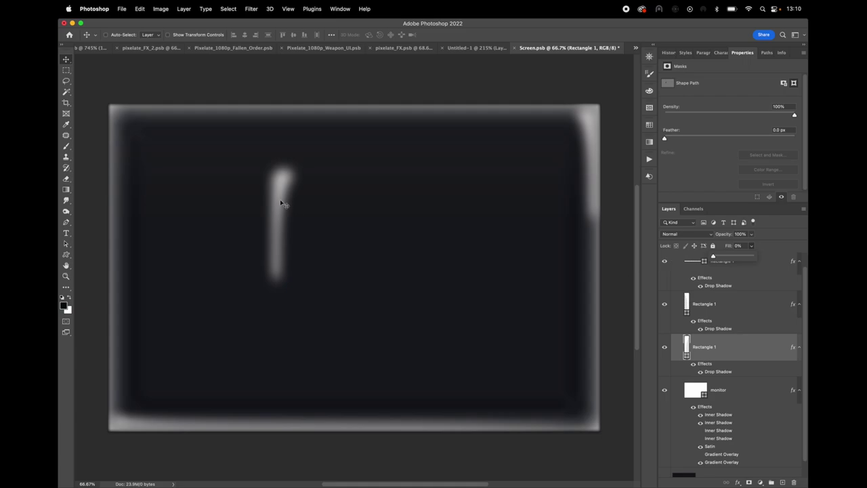
Step: Return the bar to the frame's left edge, hide 'black for testing' and save Screen.psb
{"action": "left_click_drag", "start_coordinate": [285, 201], "coordinate": [129, 144]}
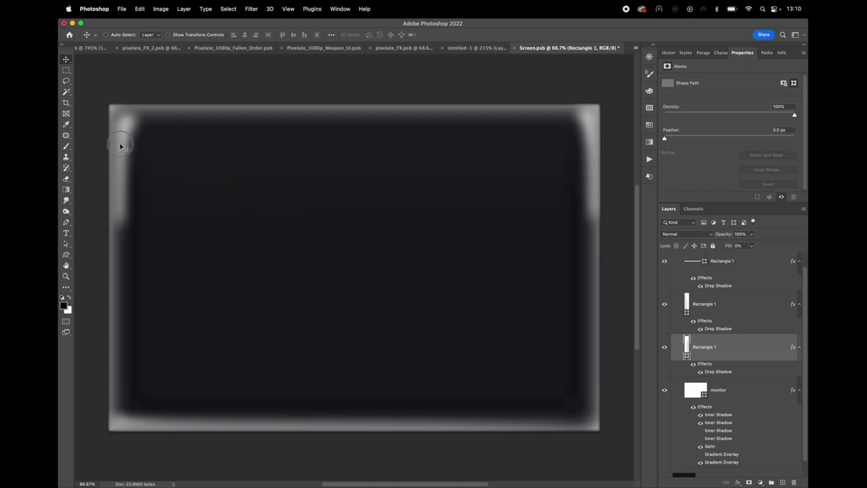
{"action": "left_click", "coordinate": [120, 144]}
{"action": "left_click_drag", "start_coordinate": [120, 144], "coordinate": [120, 144]}
{"action": "scroll", "coordinate": [720, 378], "scroll_direction": "down", "scroll_amount": 2}
{"action": "left_click", "coordinate": [665, 463]}
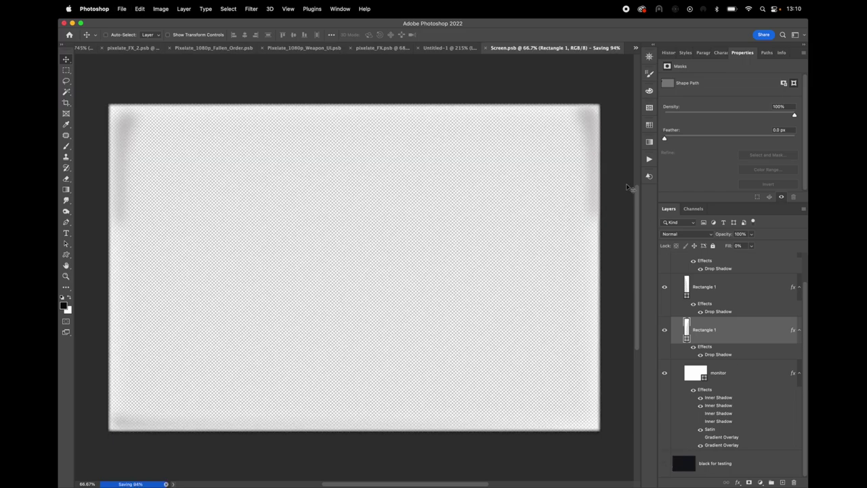
{"action": "key", "text": "super+s"}
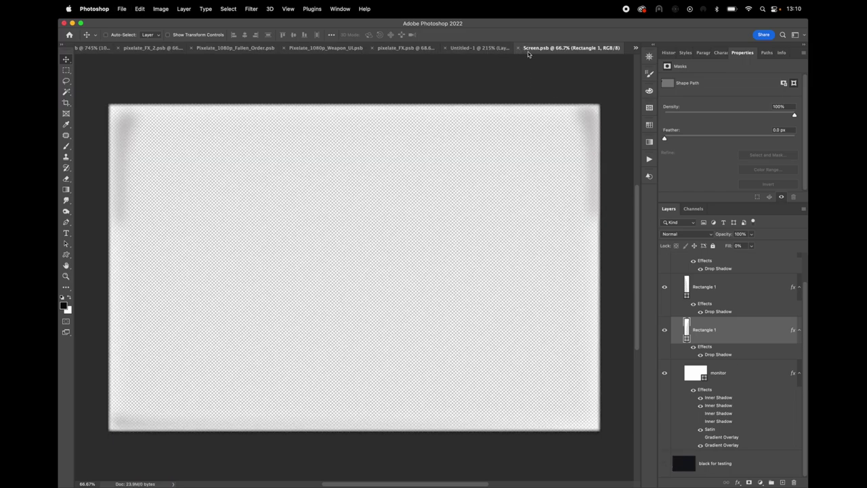
Step: Close Screen.psb, toggle the Screen layer's visibility, and inspect its Levels settings unchanged
{"action": "left_click", "coordinate": [518, 47]}
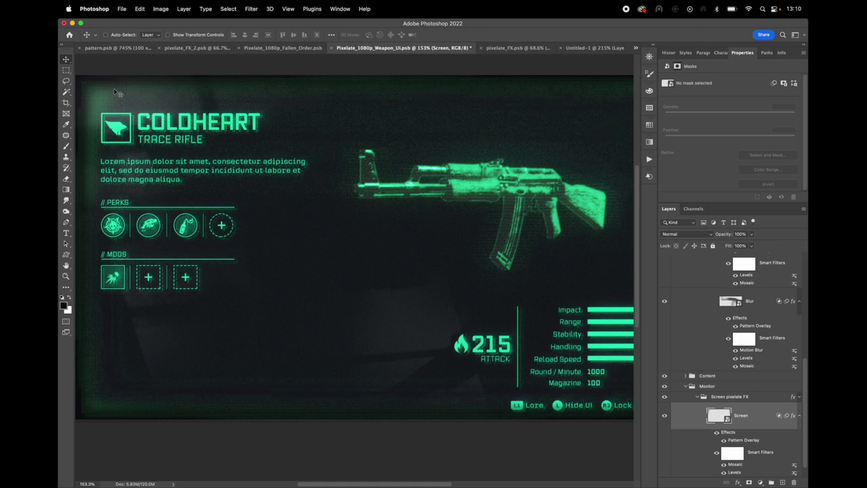
{"action": "left_click", "coordinate": [664, 414]}
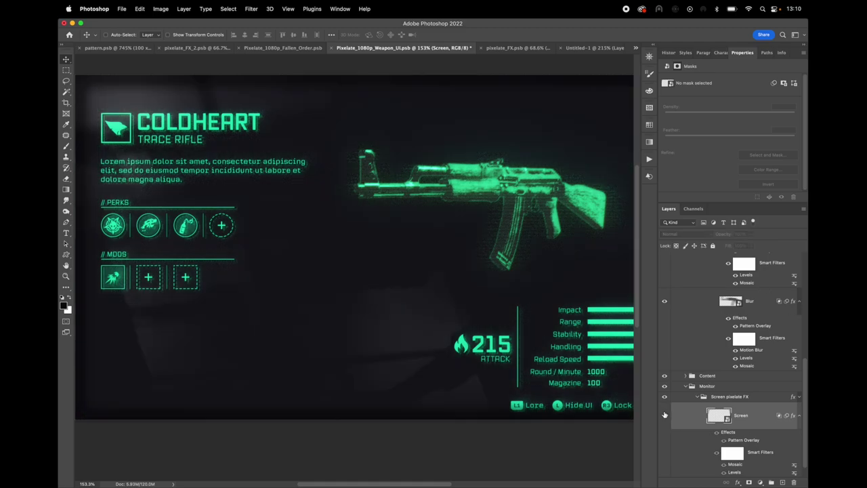
{"action": "left_click", "coordinate": [663, 415]}
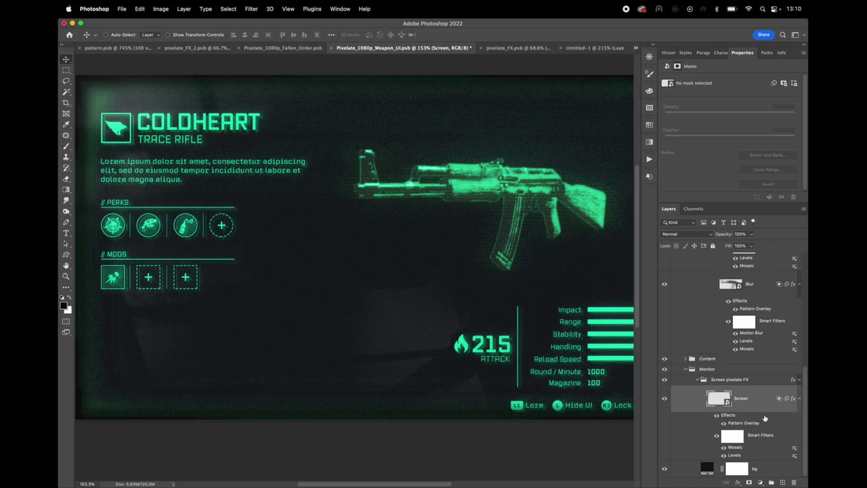
{"action": "scroll", "coordinate": [765, 416], "scroll_direction": "down", "scroll_amount": 1}
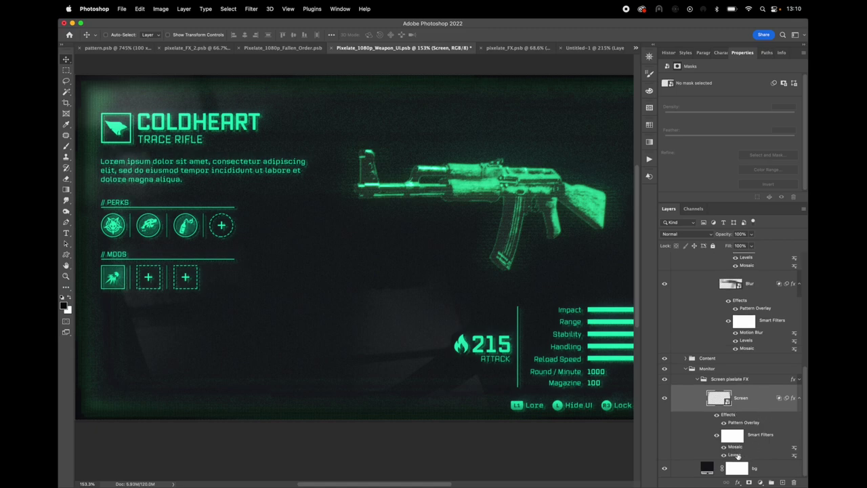
{"action": "double_click", "coordinate": [736, 455]}
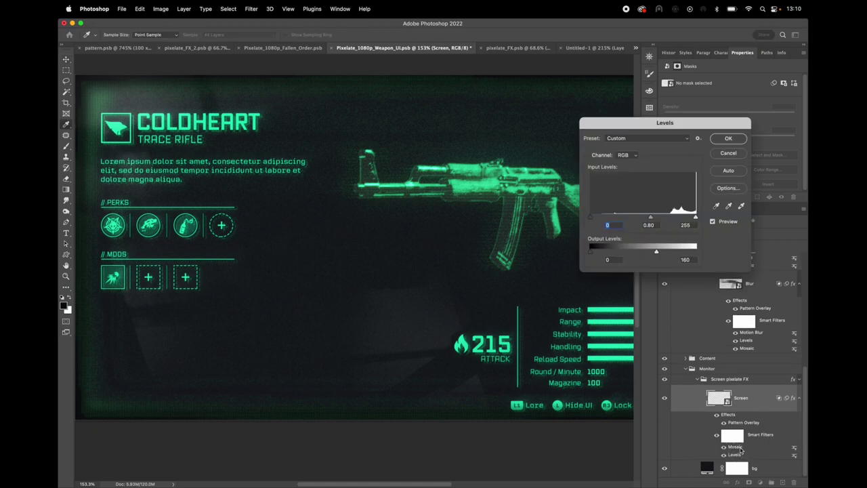
{"action": "left_click", "coordinate": [740, 153]}
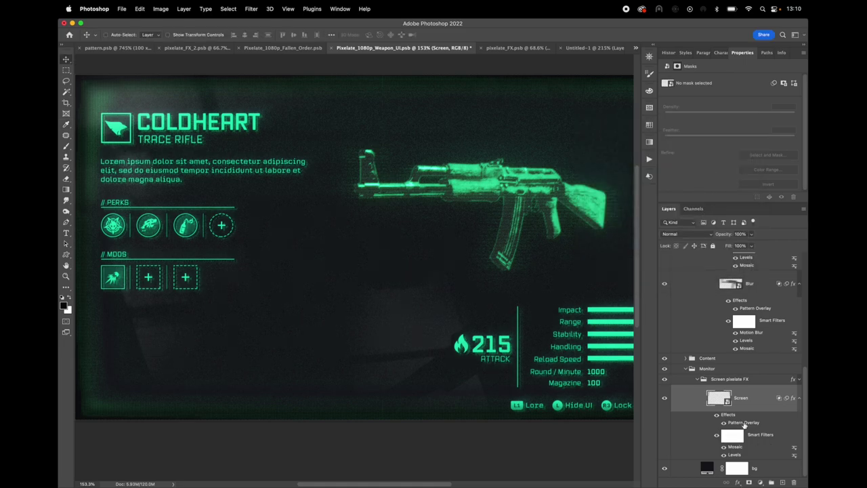
Step: Set the Screen layer's Pattern Overlay scale to 20
{"action": "double_click", "coordinate": [744, 422]}
{"action": "left_click", "coordinate": [649, 144]}
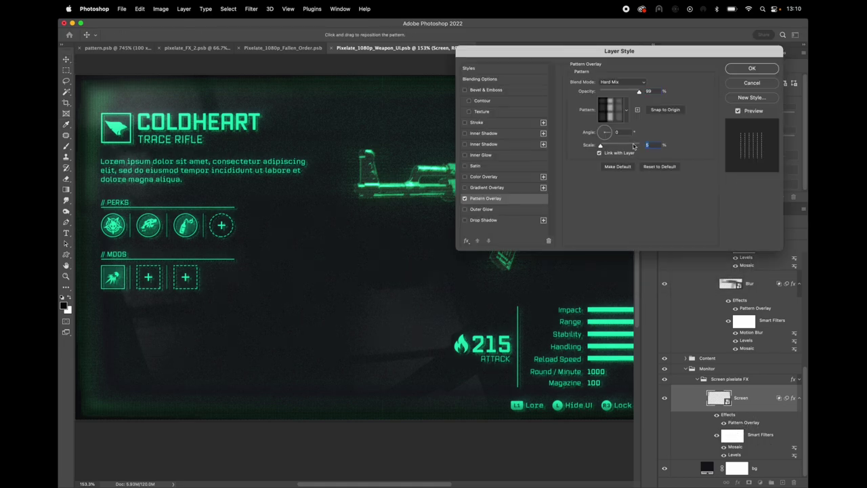
{"action": "type", "text": "20"}
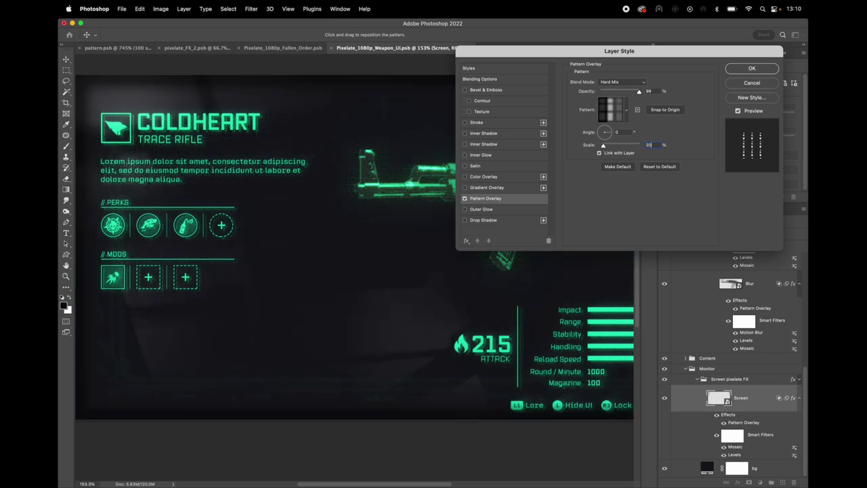
{"action": "left_click", "coordinate": [749, 68]}
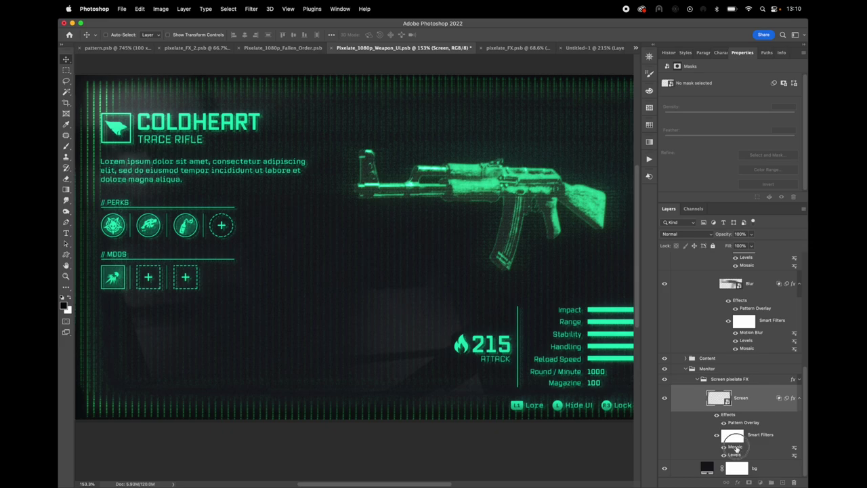
Step: Review the Mosaic filter, undo the pattern scale change, and switch to Pixelate_1080p_Fallen_Order
{"action": "double_click", "coordinate": [737, 447]}
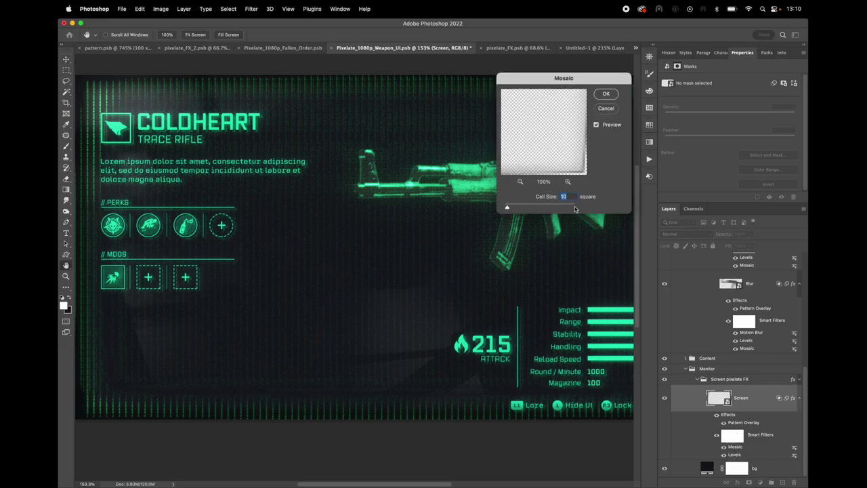
{"action": "key", "text": "Return"}
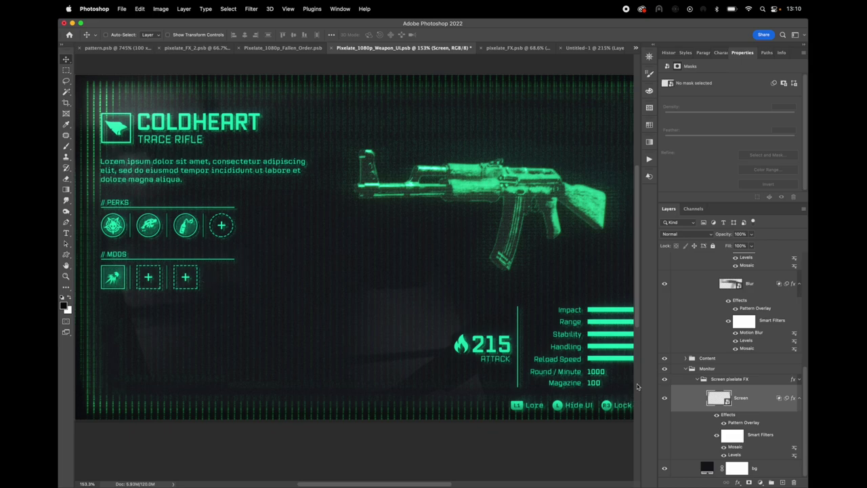
{"action": "key", "text": "super+z"}
{"action": "key", "text": "super+z"}
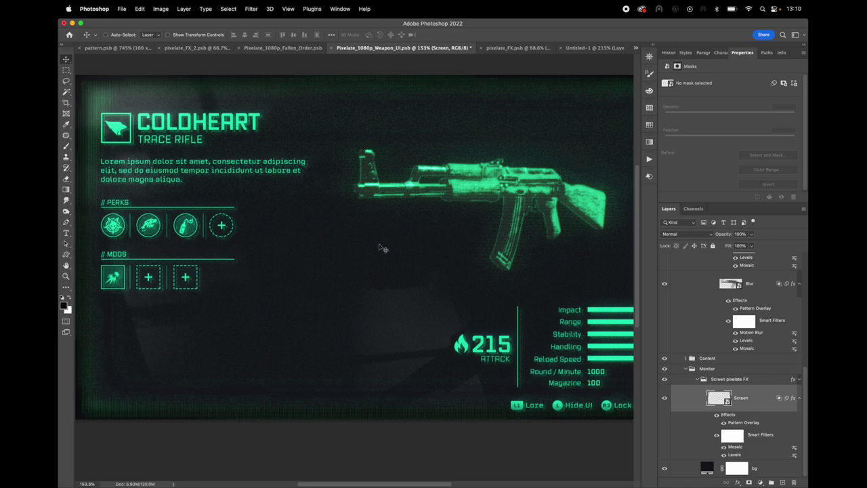
{"action": "left_click", "coordinate": [291, 49]}
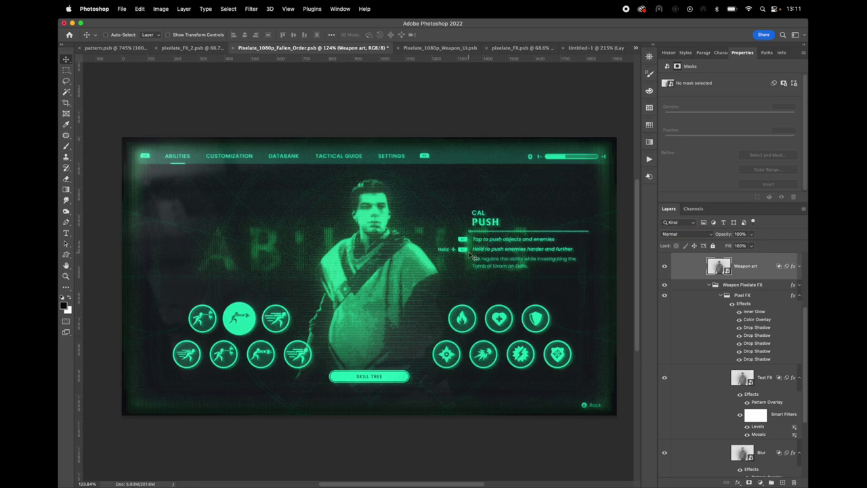
Step: View the ability menu full-screen and pan around its green scanline hologram artwork
{"action": "key", "text": "f"}
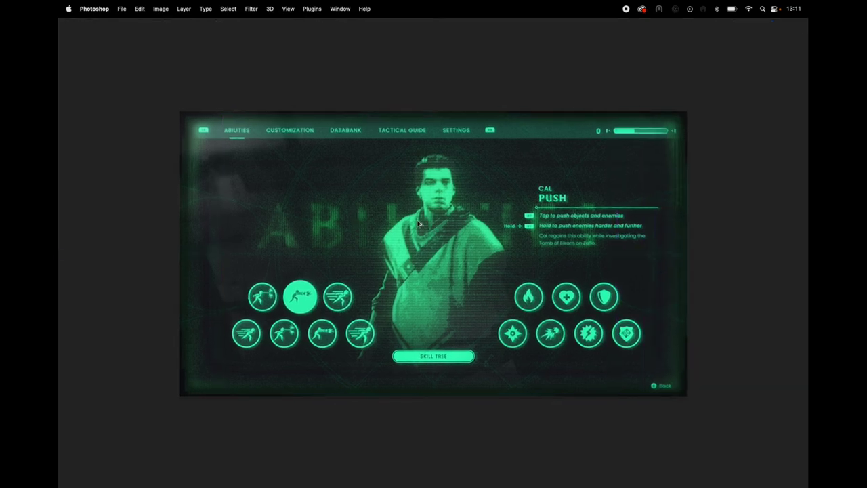
{"action": "scroll", "coordinate": [428, 225], "scroll_direction": "up", "scroll_amount": 3}
{"action": "scroll", "coordinate": [420, 222], "scroll_direction": "down", "scroll_amount": 3}
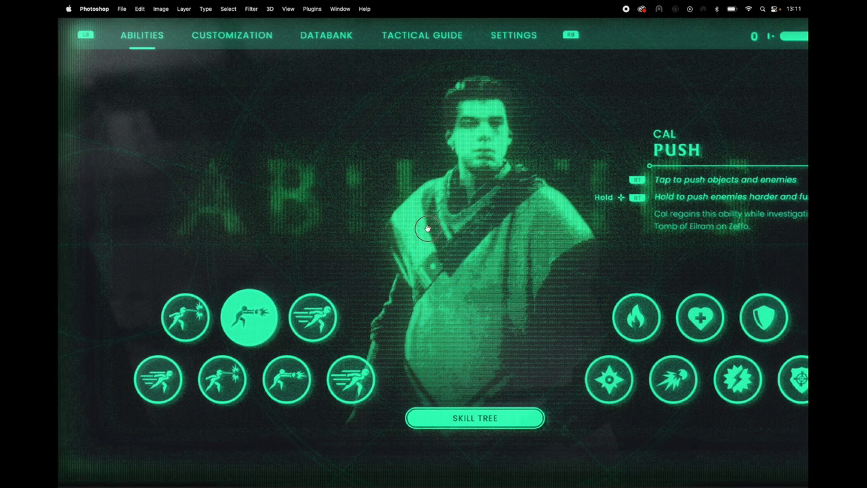
{"action": "scroll", "coordinate": [428, 242], "scroll_direction": "right", "scroll_amount": 3}
{"action": "scroll", "coordinate": [235, 142], "scroll_direction": "up", "scroll_amount": 2}
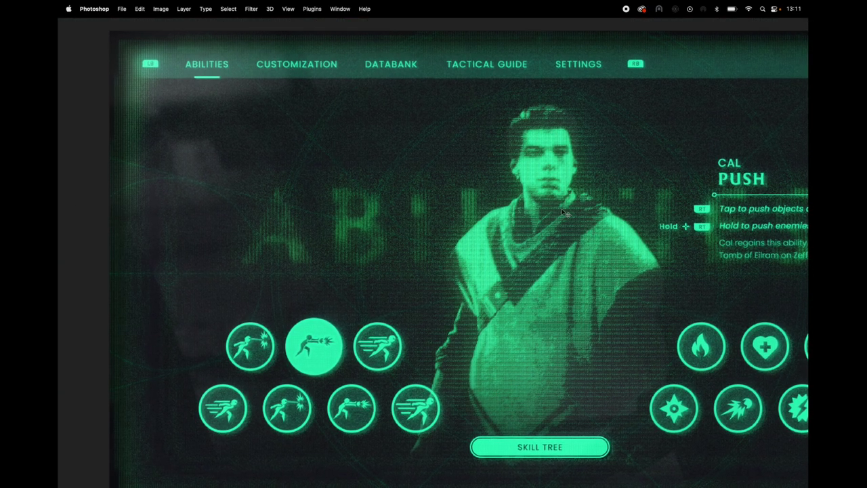
{"action": "scroll", "coordinate": [609, 203], "scroll_direction": "right", "scroll_amount": 5}
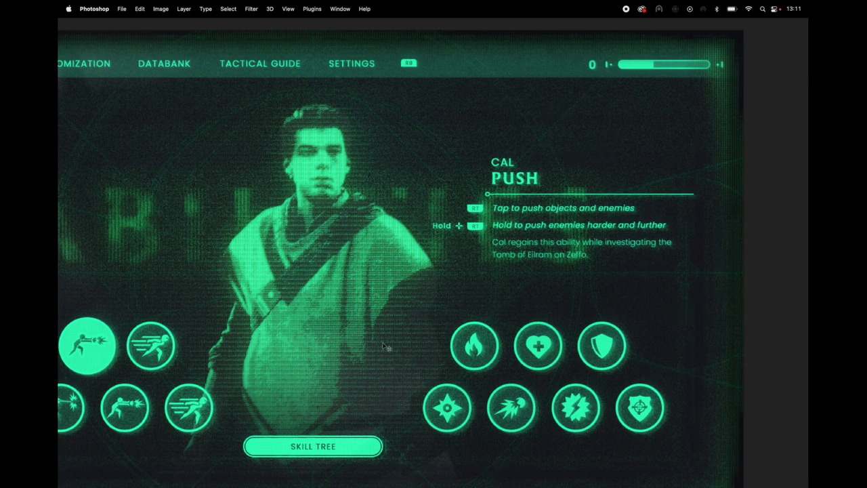
{"action": "left_click_drag", "start_coordinate": [344, 329], "coordinate": [420, 299]}
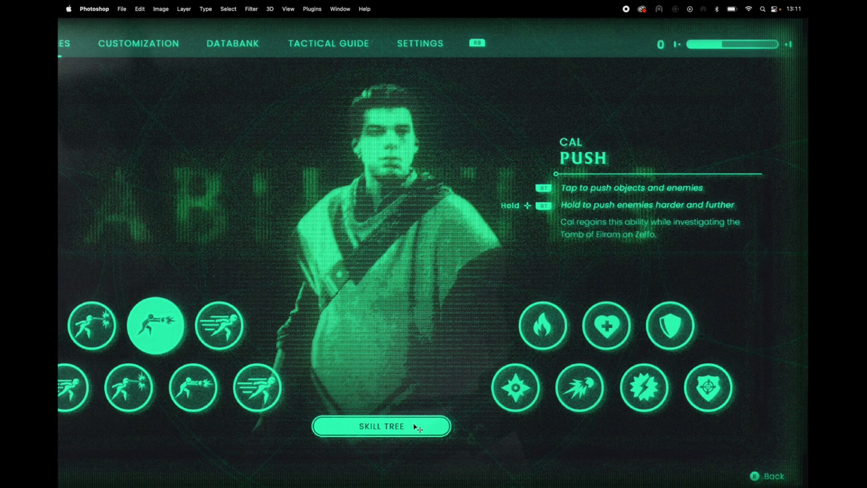
Step: Restore the panels and open text.psb from the Buttons group's Content layer
{"action": "key", "text": "Tab"}
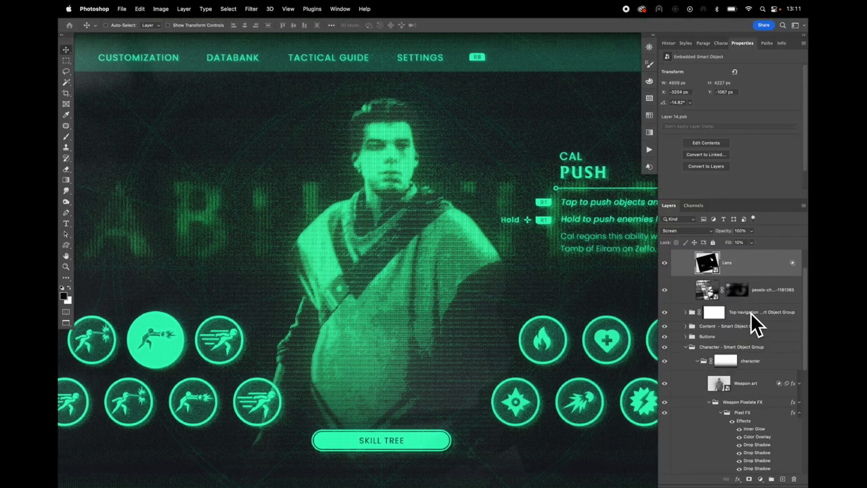
{"action": "scroll", "coordinate": [767, 310], "scroll_direction": "up", "scroll_amount": 1}
{"action": "scroll", "coordinate": [767, 309], "scroll_direction": "up", "scroll_amount": 1}
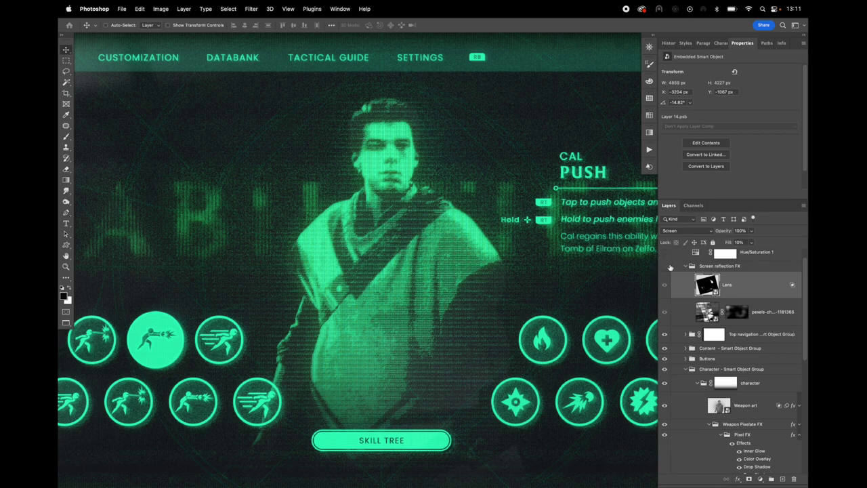
{"action": "left_click", "coordinate": [414, 440]}
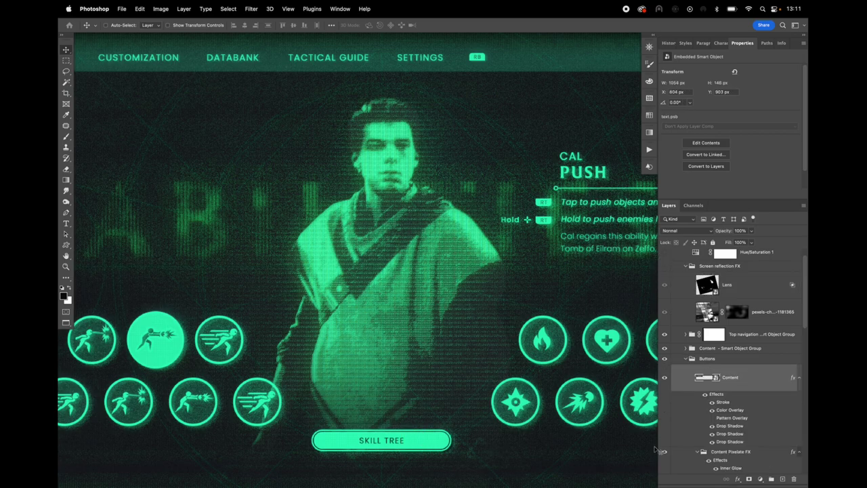
{"action": "scroll", "coordinate": [767, 357], "scroll_direction": "down", "scroll_amount": 1}
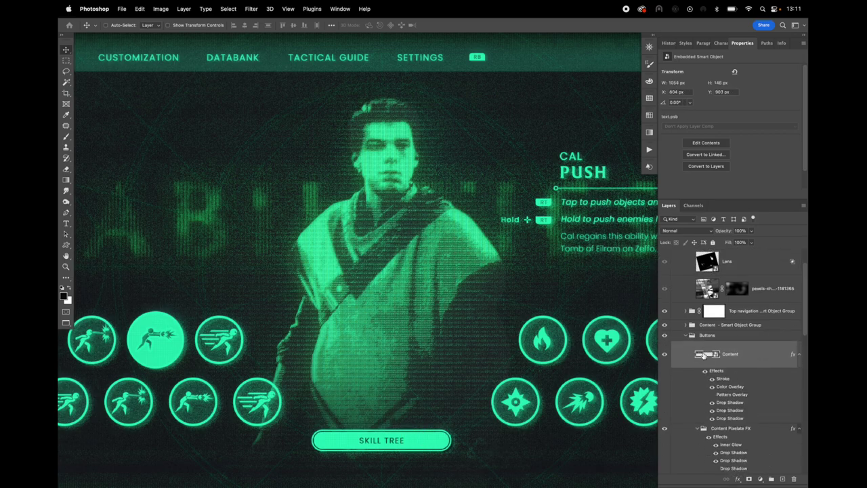
{"action": "double_click", "coordinate": [706, 354]}
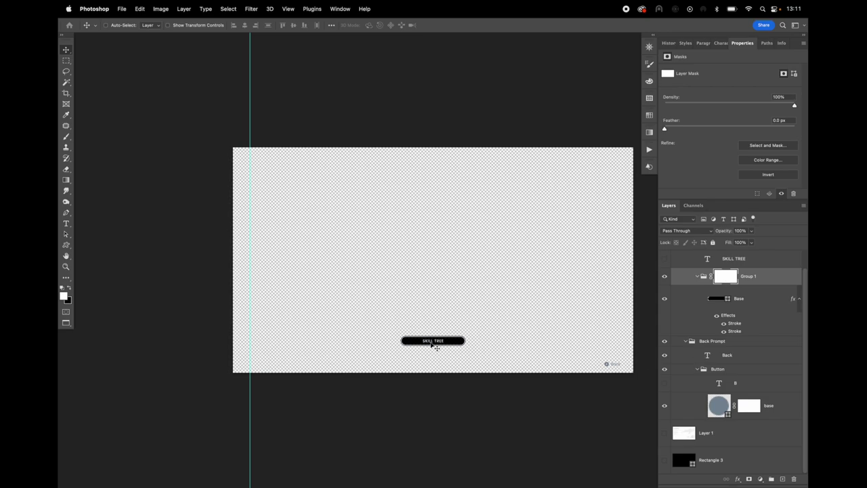
Step: Preview the SKILL TREE button full-screen, then return to the normal workspace
{"action": "scroll", "coordinate": [465, 356], "scroll_direction": "up", "scroll_amount": 4}
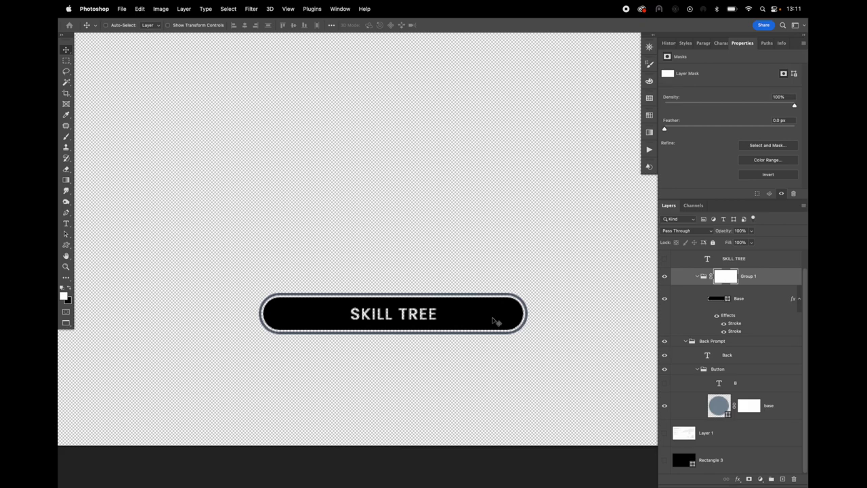
{"action": "scroll", "coordinate": [495, 321], "scroll_direction": "down", "scroll_amount": 3}
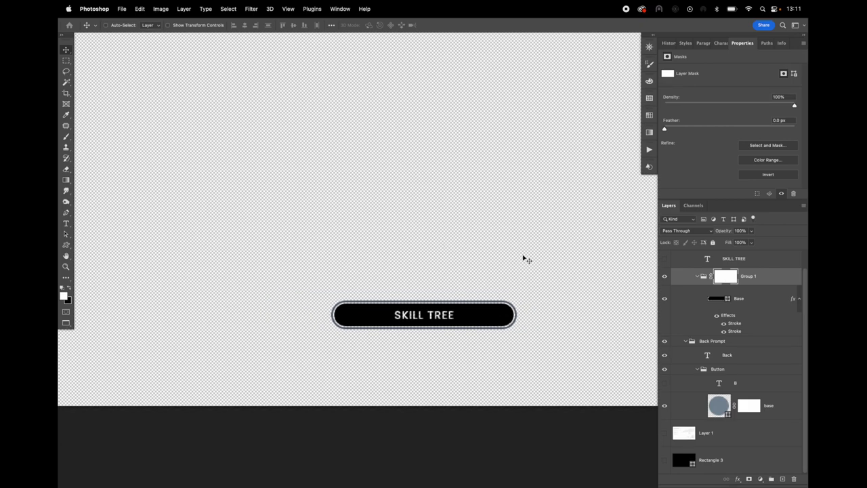
{"action": "key", "text": "f"}
{"action": "key", "text": "f"}
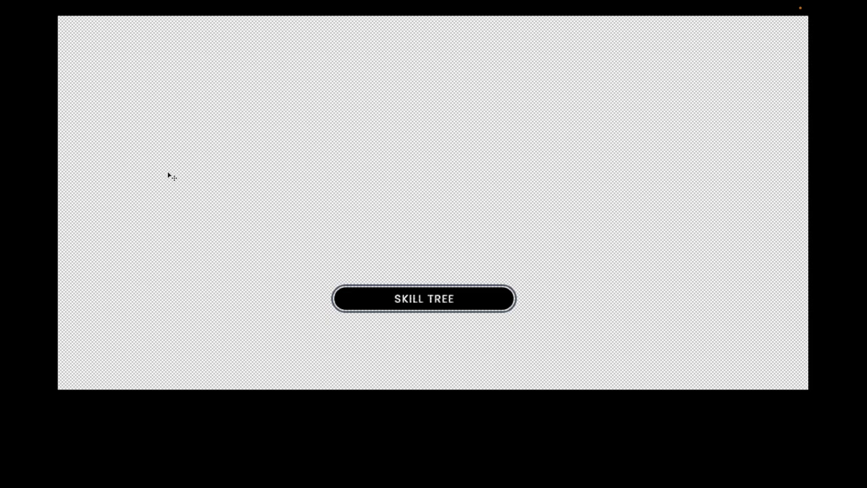
{"action": "key", "text": "f"}
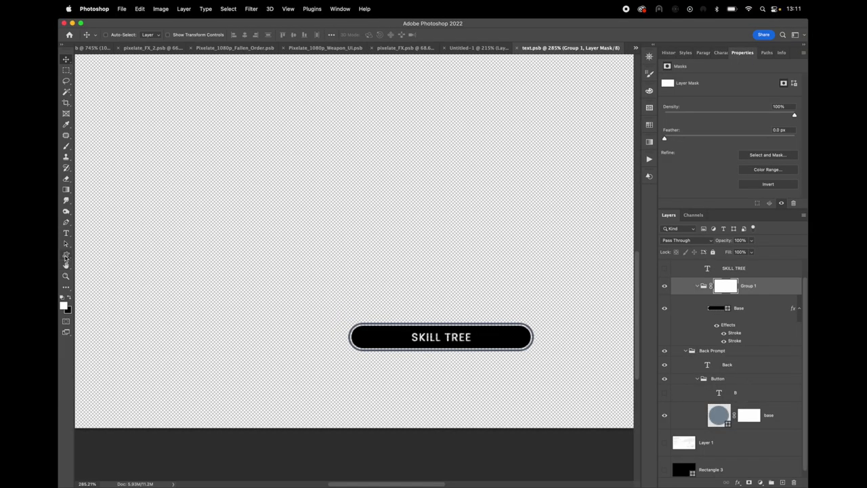
Step: Make a black (000000) triangle from a 45°-rotated square and place it above the SKILL TREE button
{"action": "left_click_drag", "start_coordinate": [66, 254], "coordinate": [98, 256]}
{"action": "left_click_drag", "start_coordinate": [416, 248], "coordinate": [447, 280]}
{"action": "left_click_drag", "start_coordinate": [458, 248], "coordinate": [464, 269]}
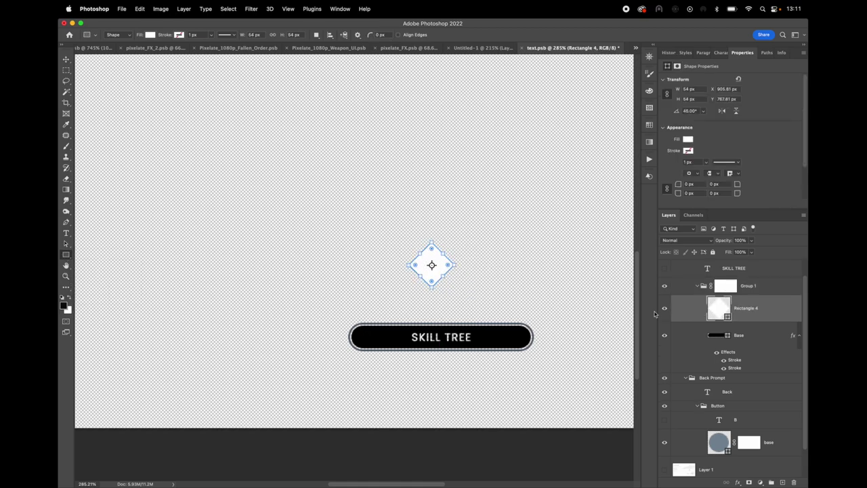
{"action": "double_click", "coordinate": [721, 309]}
{"action": "type", "text": "000000"}
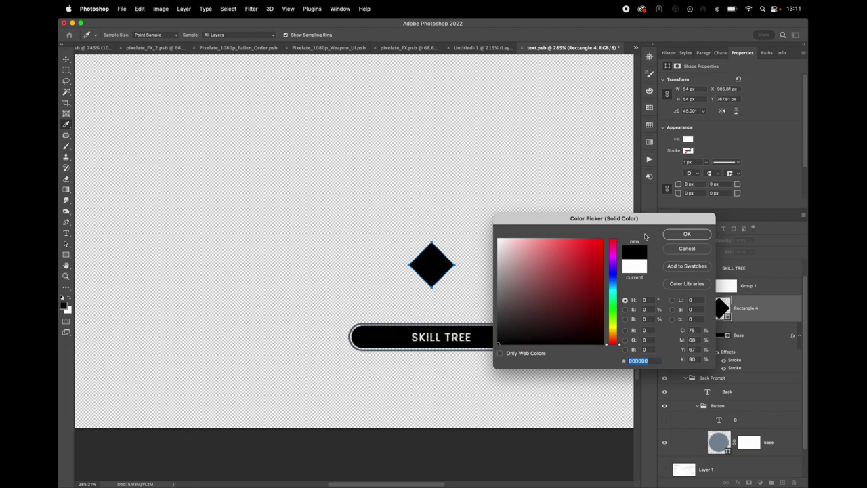
{"action": "left_click", "coordinate": [687, 234]}
{"action": "key", "text": "a"}
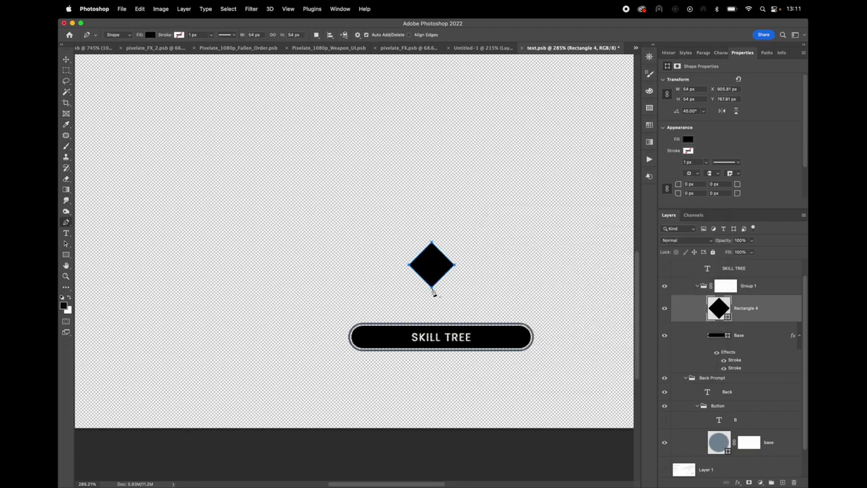
{"action": "key", "text": "Delete"}
{"action": "key", "text": "v"}
{"action": "left_click_drag", "start_coordinate": [434, 265], "coordinate": [444, 369]}
Step: Duplicate the triangle, rotate it 180° to point down below the button, and save text.psb
{"action": "key", "text": "super+r"}
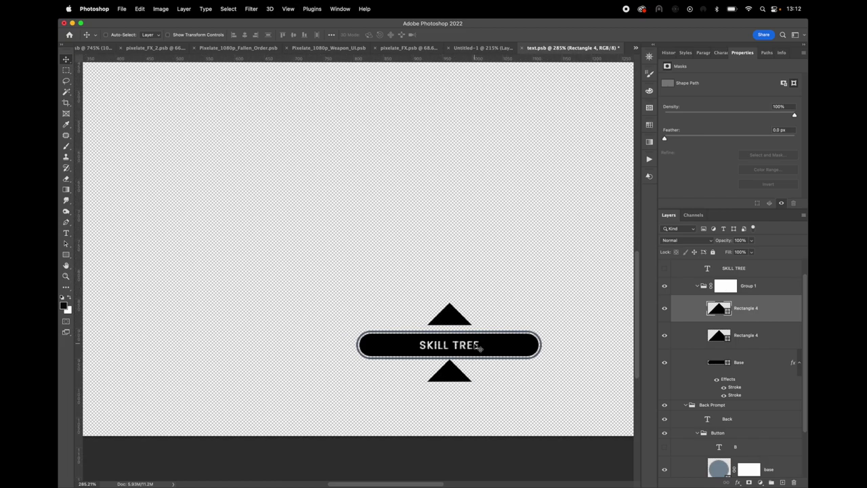
{"action": "key", "text": "super+t"}
{"action": "left_click_drag", "start_coordinate": [474, 355], "coordinate": [420, 388]}
{"action": "left_click_drag", "start_coordinate": [455, 367], "coordinate": [461, 373]}
{"action": "key", "text": "Return"}
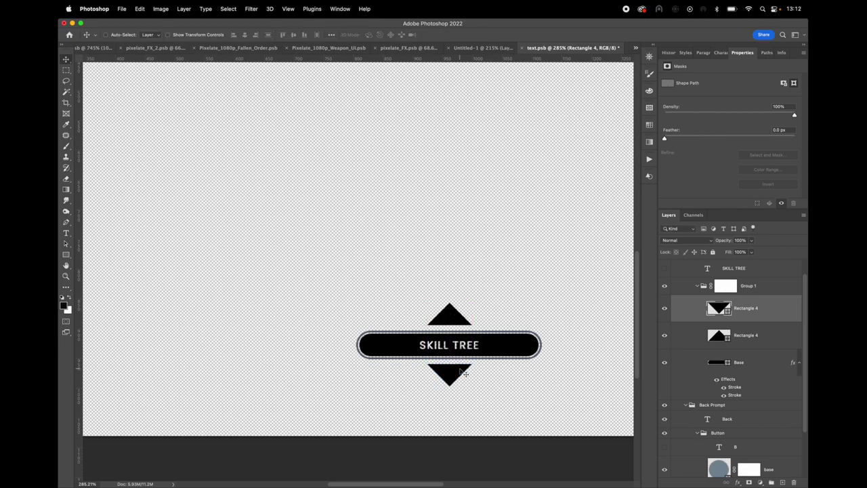
{"action": "key", "text": "super+s"}
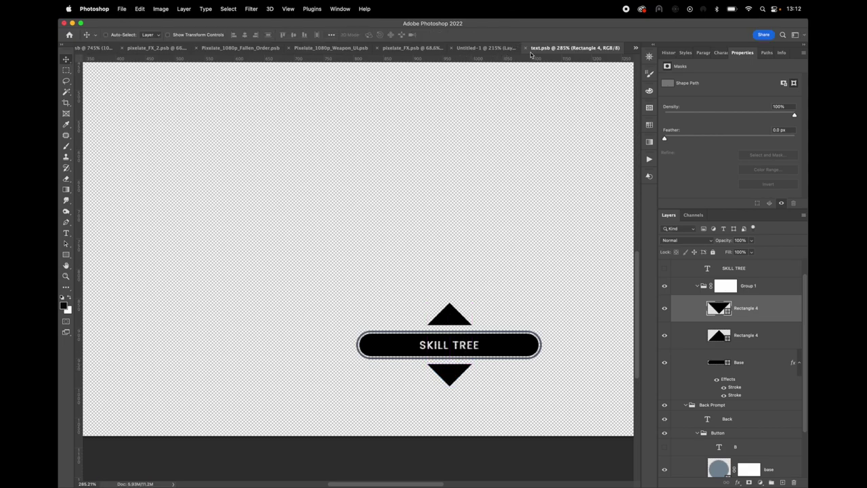
Step: Close text.psb and return to the ability menu to see the new triangles
{"action": "left_click", "coordinate": [526, 48]}
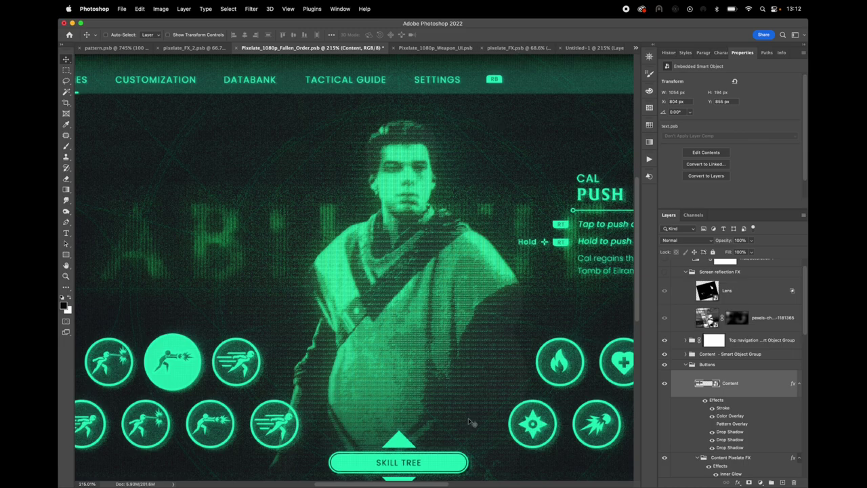
{"action": "scroll", "coordinate": [465, 438], "scroll_direction": "down", "scroll_amount": 5}
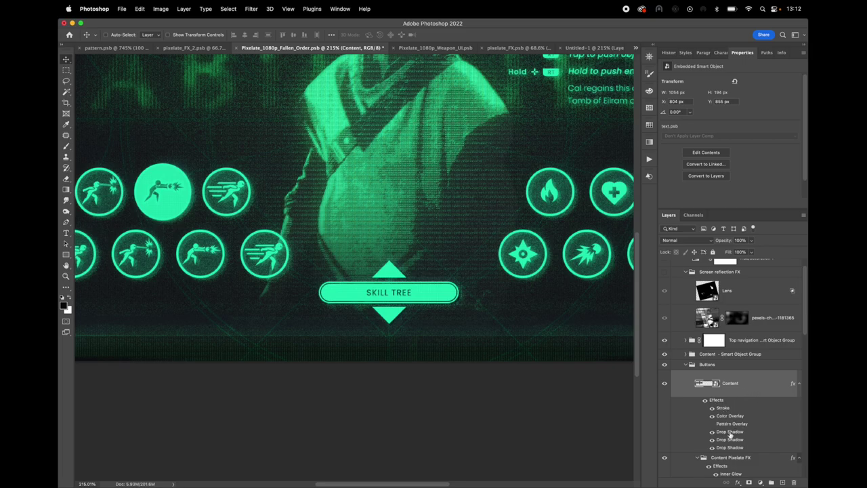
{"action": "scroll", "coordinate": [735, 430], "scroll_direction": "down", "scroll_amount": 1}
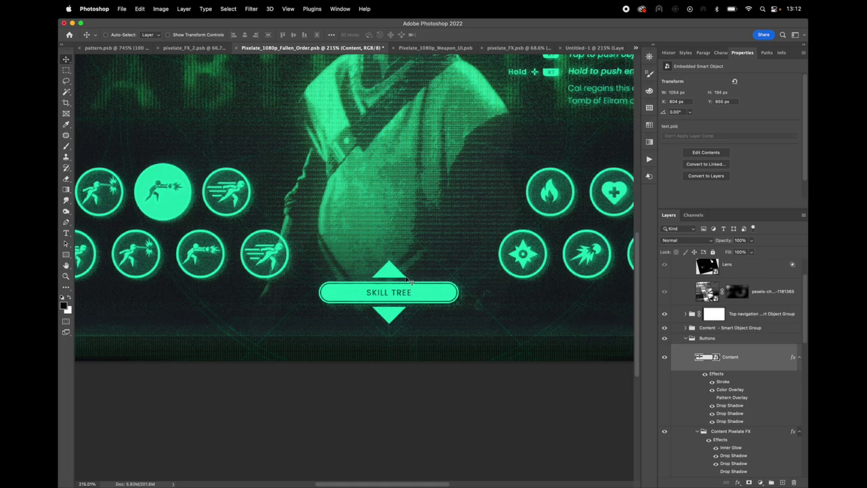
{"action": "scroll", "coordinate": [230, 181], "scroll_direction": "left", "scroll_amount": 5}
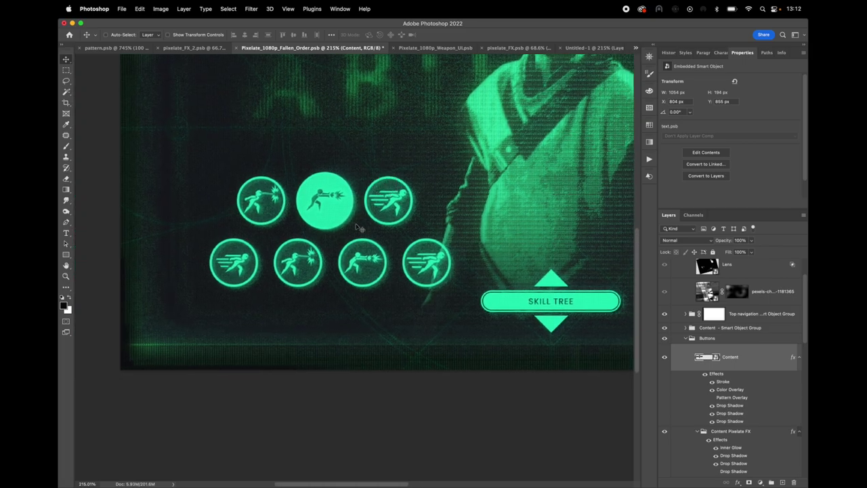
Step: Select the Content Pixelate FX layer from the canvas and pan toward the character
{"action": "right_click", "coordinate": [323, 228]}
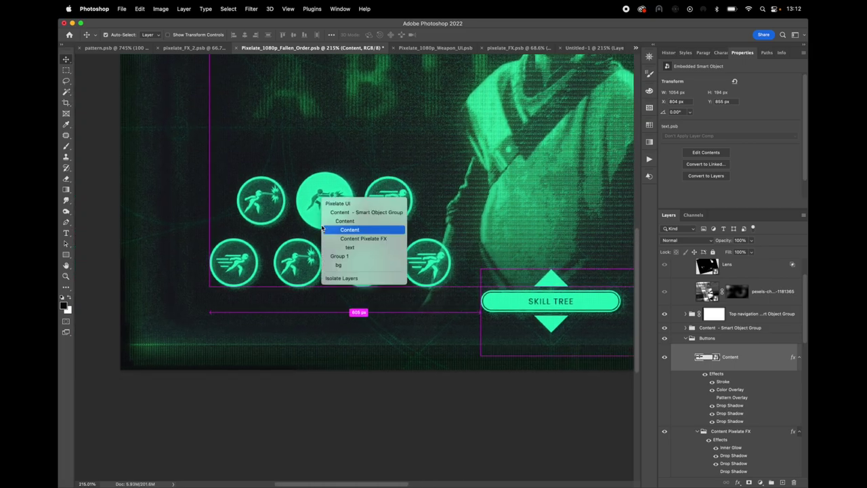
{"action": "left_click", "coordinate": [370, 238]}
{"action": "scroll", "coordinate": [745, 335], "scroll_direction": "down", "scroll_amount": 10}
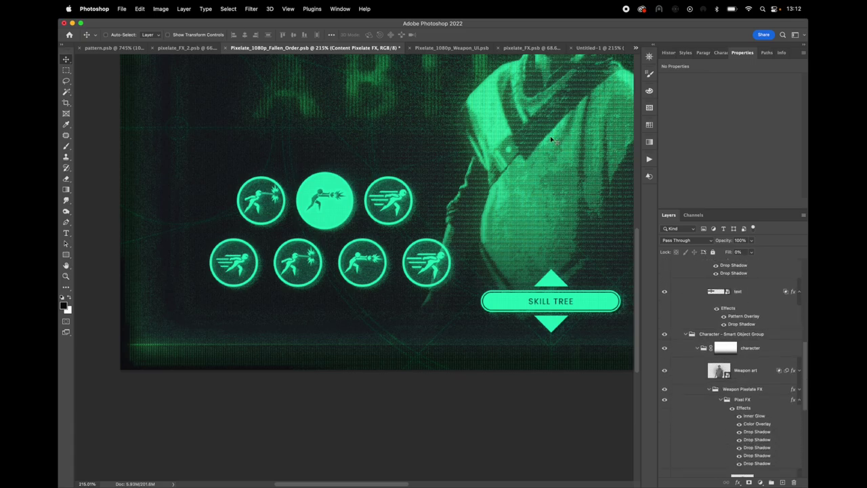
{"action": "left_click_drag", "start_coordinate": [552, 138], "coordinate": [432, 197]}
{"action": "scroll", "coordinate": [433, 197], "scroll_direction": "down", "scroll_amount": 5}
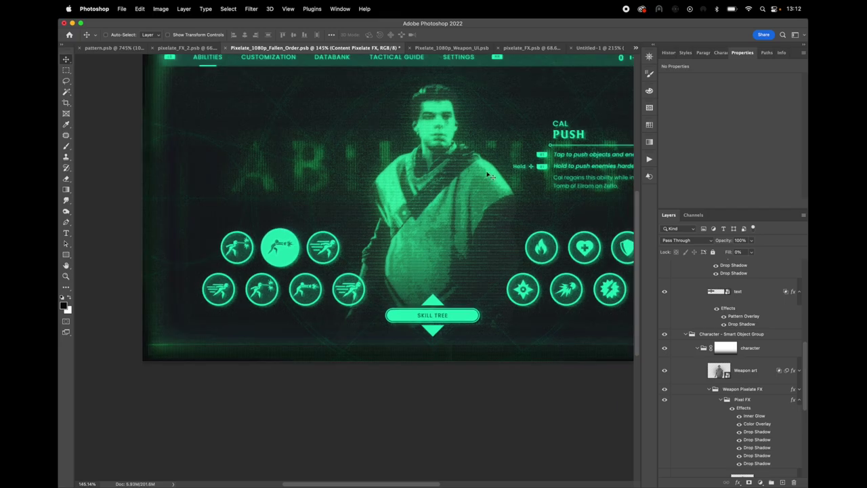
Step: Inside Weapon art, show the Layer 5 stormtrooper, hide Character, save, and expand its effects
{"action": "double_click", "coordinate": [729, 372]}
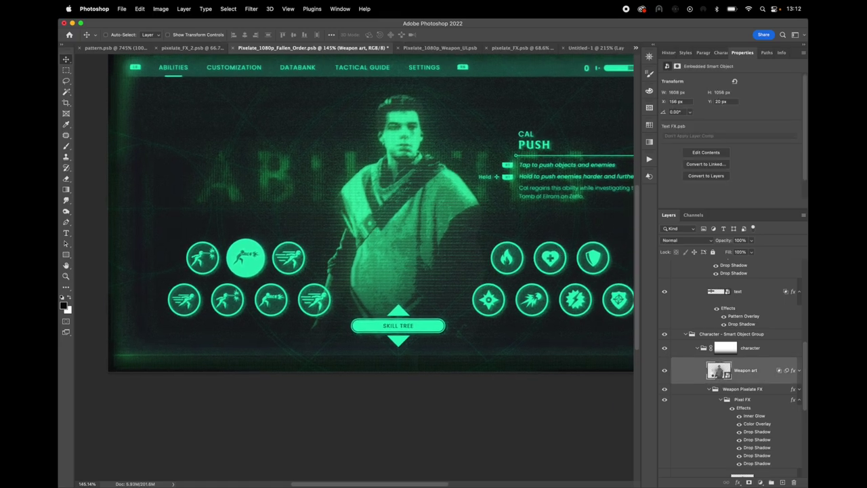
{"action": "left_click", "coordinate": [664, 273]}
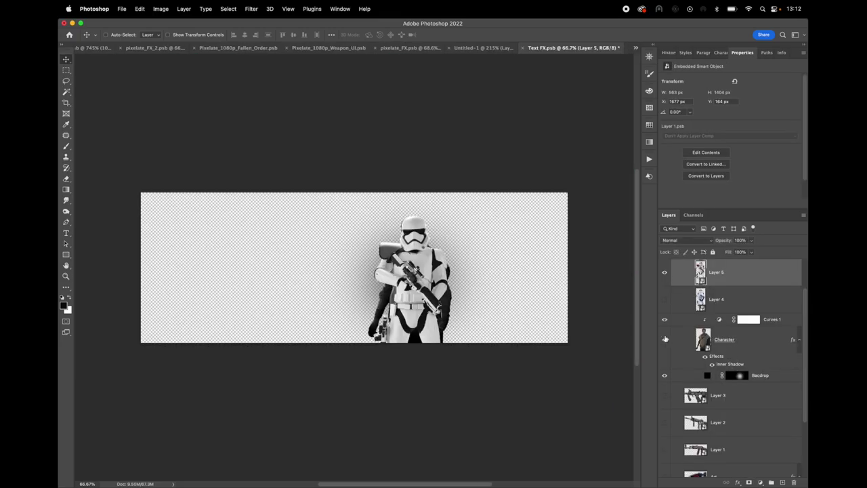
{"action": "left_click", "coordinate": [664, 339]}
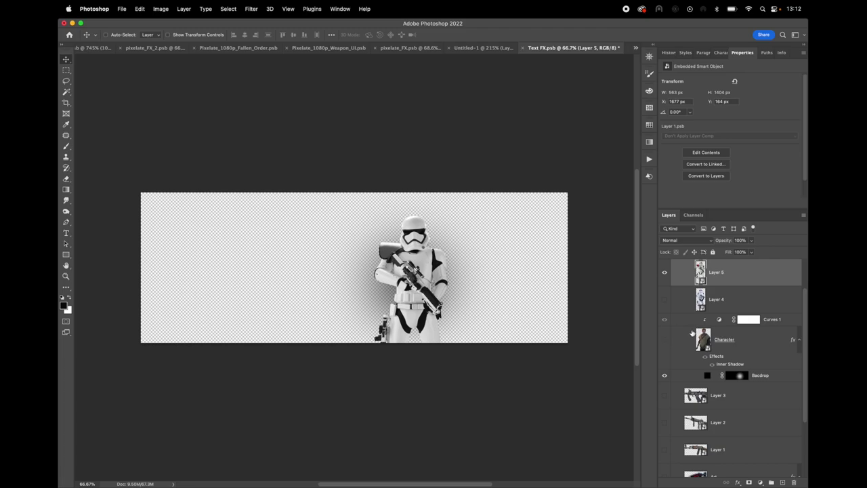
{"action": "key", "text": "super+s"}
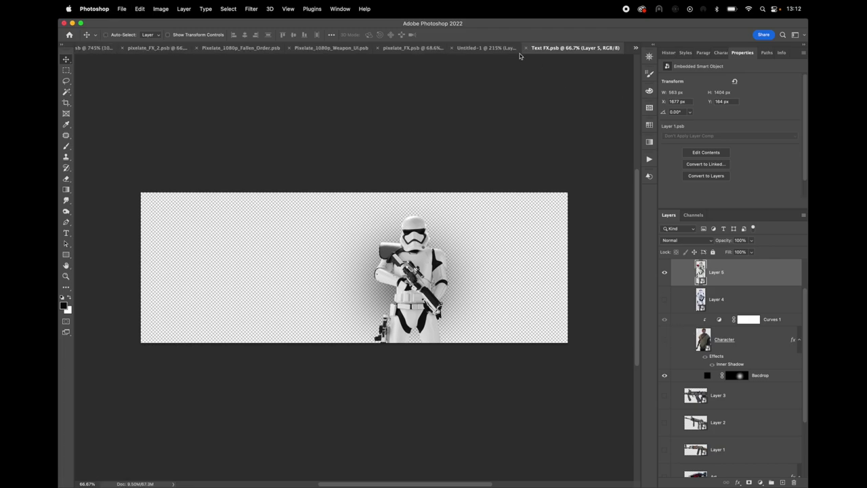
{"action": "left_click", "coordinate": [526, 49]}
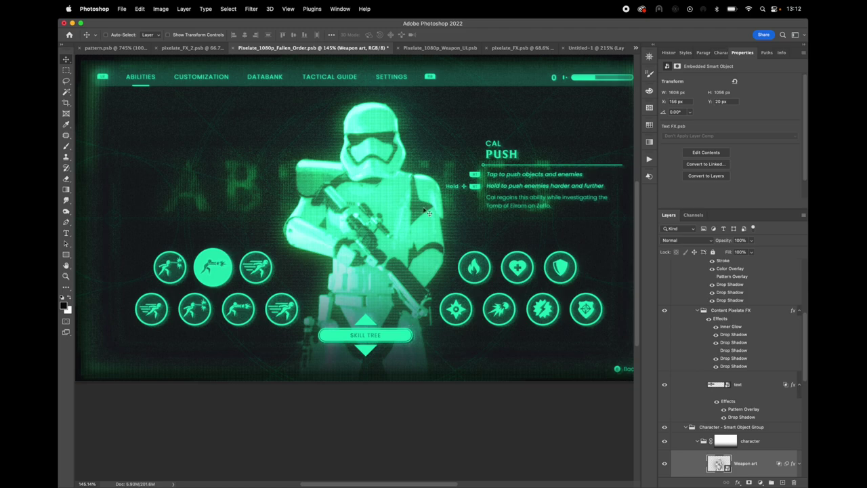
{"action": "scroll", "coordinate": [725, 420], "scroll_direction": "down", "scroll_amount": 2}
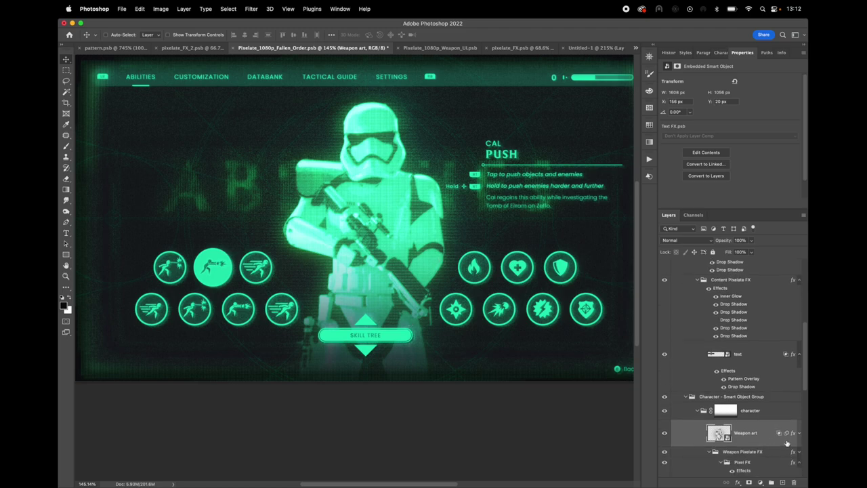
{"action": "left_click", "coordinate": [799, 432]}
{"action": "scroll", "coordinate": [779, 426], "scroll_direction": "down", "scroll_amount": 4}
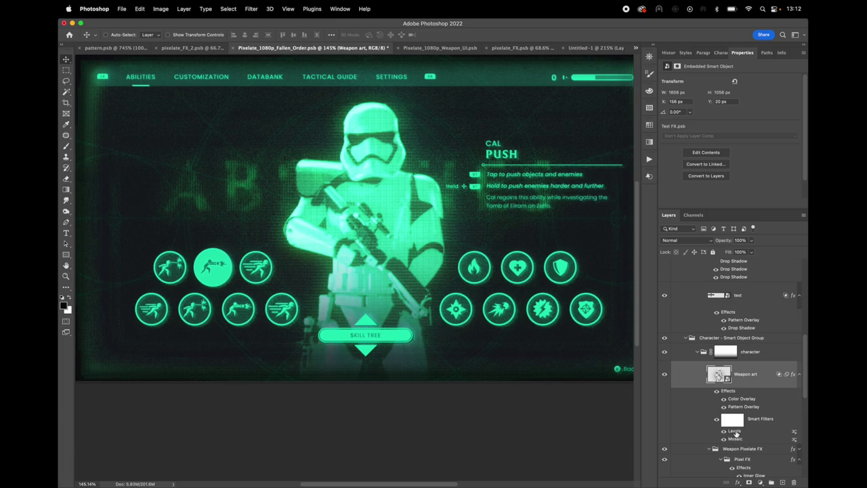
{"action": "double_click", "coordinate": [735, 432]}
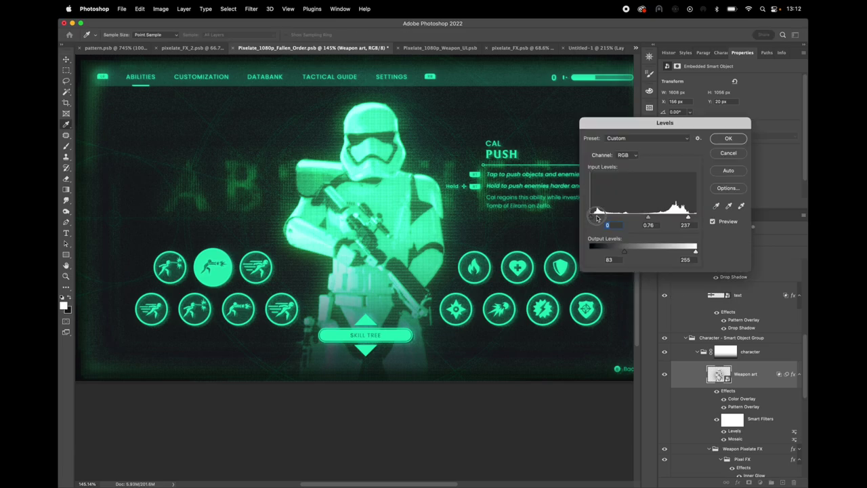
{"action": "left_click_drag", "start_coordinate": [597, 216], "coordinate": [630, 218]}
{"action": "left_click_drag", "start_coordinate": [623, 252], "coordinate": [606, 252]}
{"action": "mouse_move", "coordinate": [662, 218]}
{"action": "left_mouse_down"}
{"action": "mouse_move", "coordinate": [677, 216]}
{"action": "mouse_move", "coordinate": [653, 217]}
{"action": "mouse_move", "coordinate": [670, 217]}
{"action": "left_mouse_up"}
{"action": "left_click", "coordinate": [720, 156]}
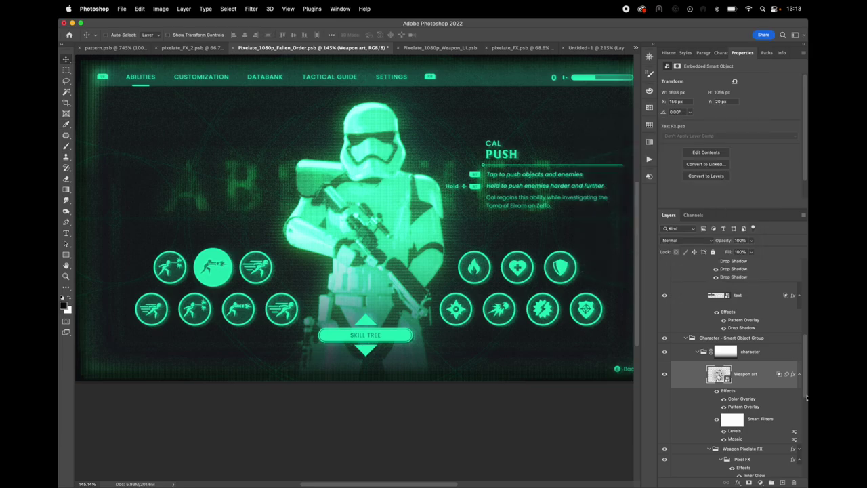
{"action": "left_click", "coordinate": [664, 374]}
{"action": "scroll", "coordinate": [426, 266], "scroll_direction": "up", "scroll_amount": 2}
{"action": "left_click", "coordinate": [665, 374]}
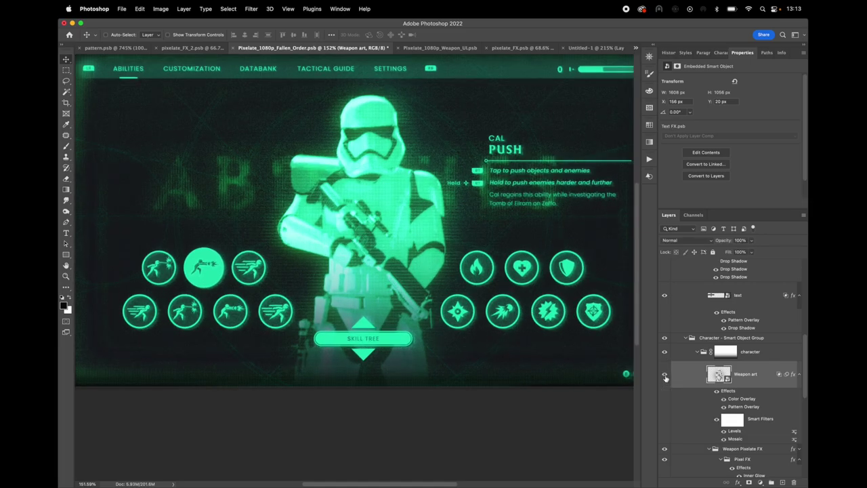
{"action": "left_click", "coordinate": [689, 338]}
{"action": "scroll", "coordinate": [698, 342], "scroll_direction": "up", "scroll_amount": 3}
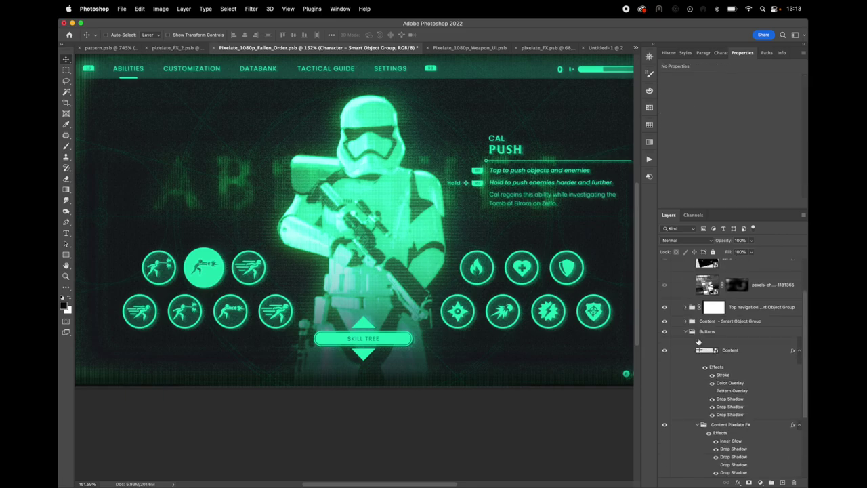
Step: Collapse the Buttons and Screen reflection FX groups and select Weapon art from the canvas
{"action": "left_click", "coordinate": [691, 331]}
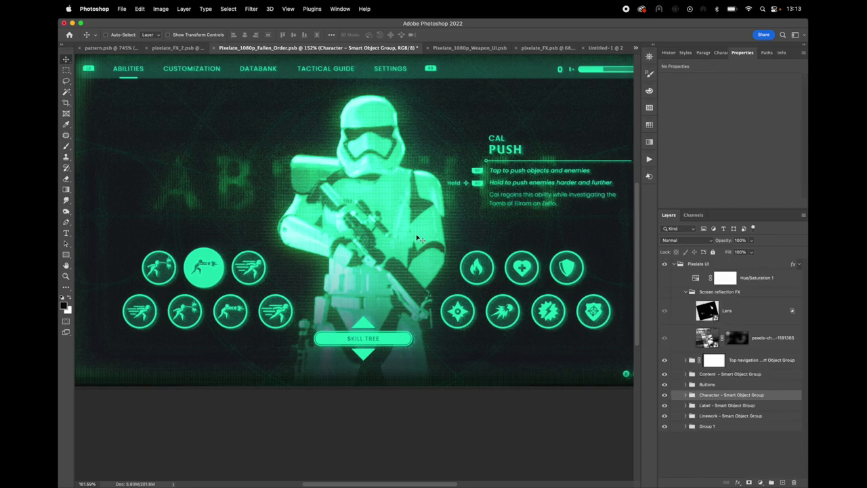
{"action": "right_click", "coordinate": [371, 151]}
{"action": "left_click", "coordinate": [379, 178]}
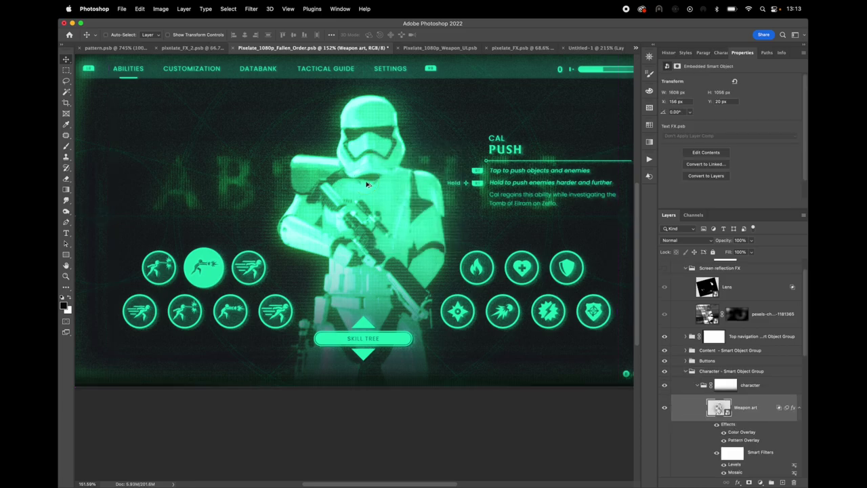
{"action": "scroll", "coordinate": [734, 405], "scroll_direction": "down", "scroll_amount": 1}
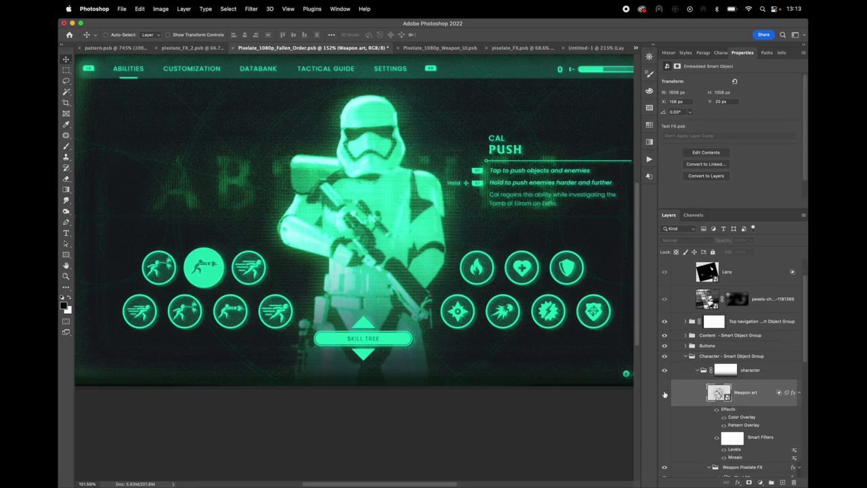
{"action": "left_click", "coordinate": [702, 371]}
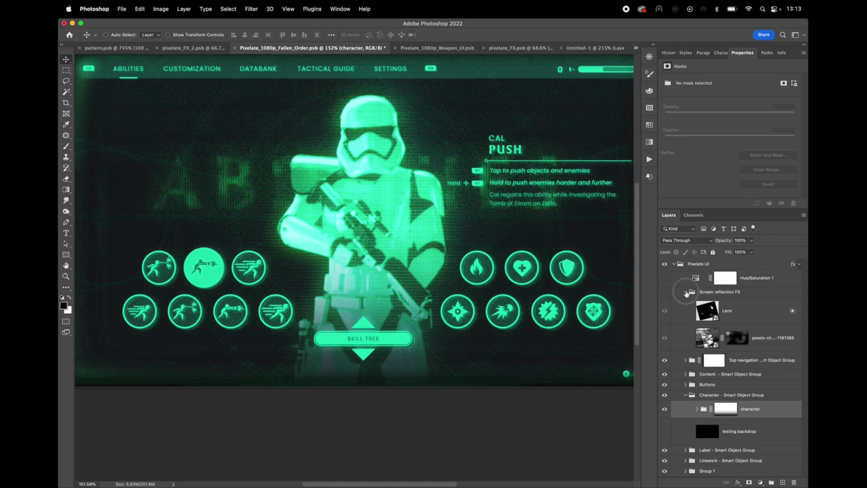
{"action": "left_click", "coordinate": [685, 291]}
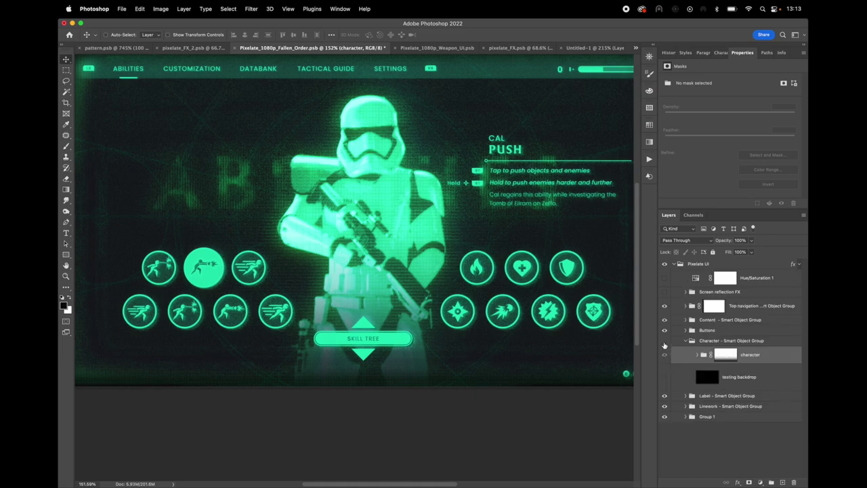
{"action": "left_click", "coordinate": [664, 342]}
{"action": "left_click", "coordinate": [664, 353]}
{"action": "left_click", "coordinate": [697, 354], "text": "alt"}
Step: Open the Text FX smart object's contents in its own document
{"action": "scroll", "coordinate": [733, 364], "scroll_direction": "down", "scroll_amount": 2}
{"action": "scroll", "coordinate": [733, 364], "scroll_direction": "down", "scroll_amount": 2}
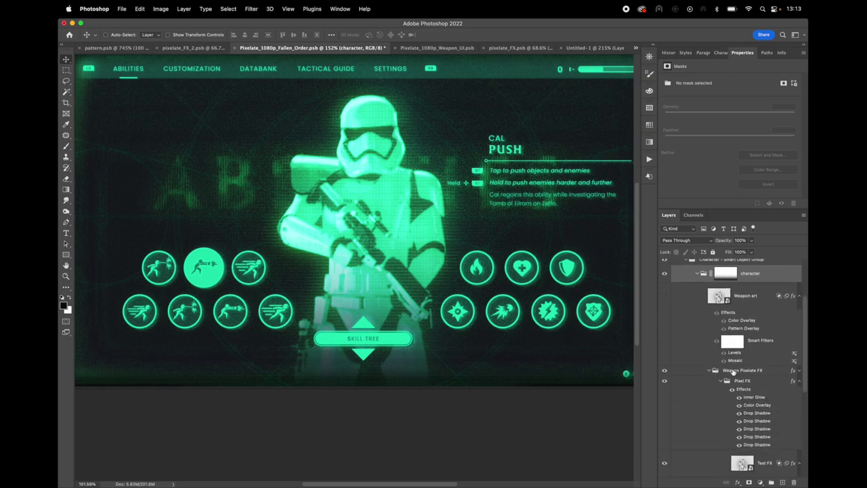
{"action": "scroll", "coordinate": [725, 373], "scroll_direction": "down", "scroll_amount": 2}
{"action": "scroll", "coordinate": [739, 396], "scroll_direction": "up", "scroll_amount": 2}
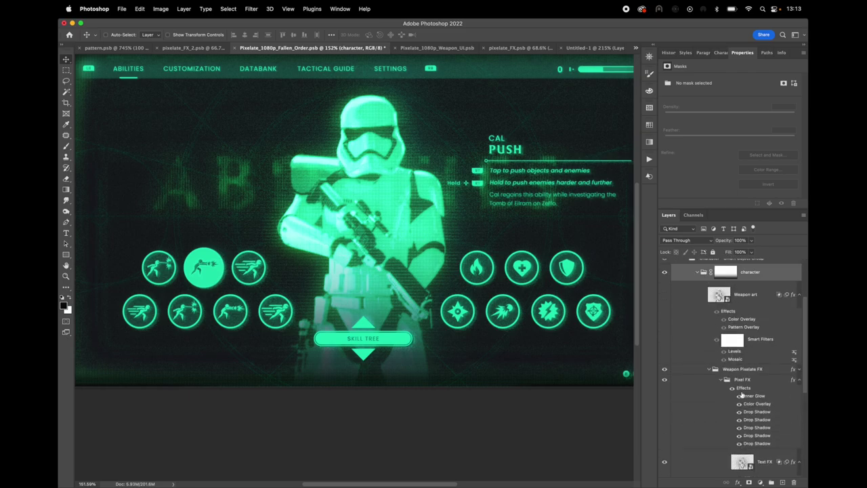
{"action": "scroll", "coordinate": [735, 340], "scroll_direction": "down", "scroll_amount": 1}
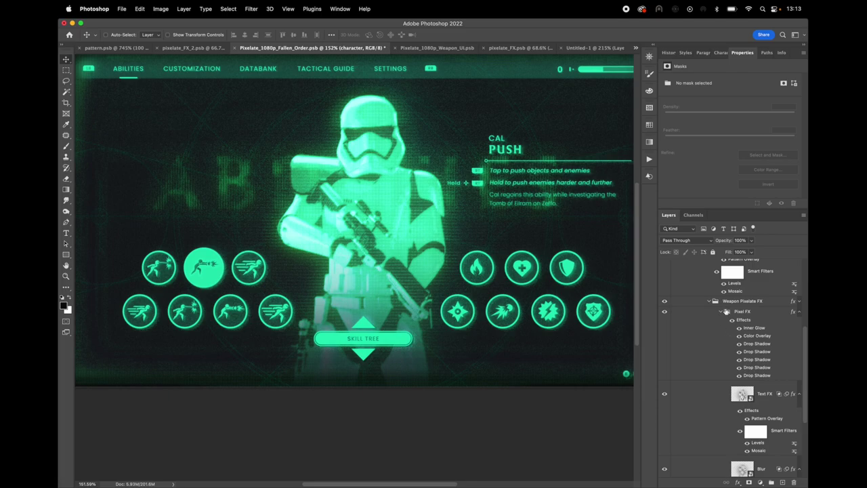
{"action": "scroll", "coordinate": [732, 372], "scroll_direction": "down", "scroll_amount": 1}
{"action": "double_click", "coordinate": [741, 412]}
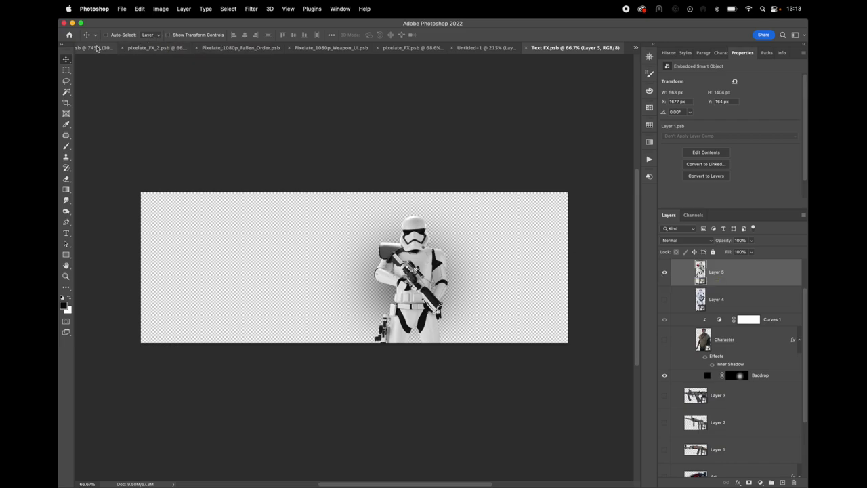
Step: Cycle through the Untitled-1, pixelate_FX and rifle stats tabs back to Fallen_Order
{"action": "left_click", "coordinate": [487, 49]}
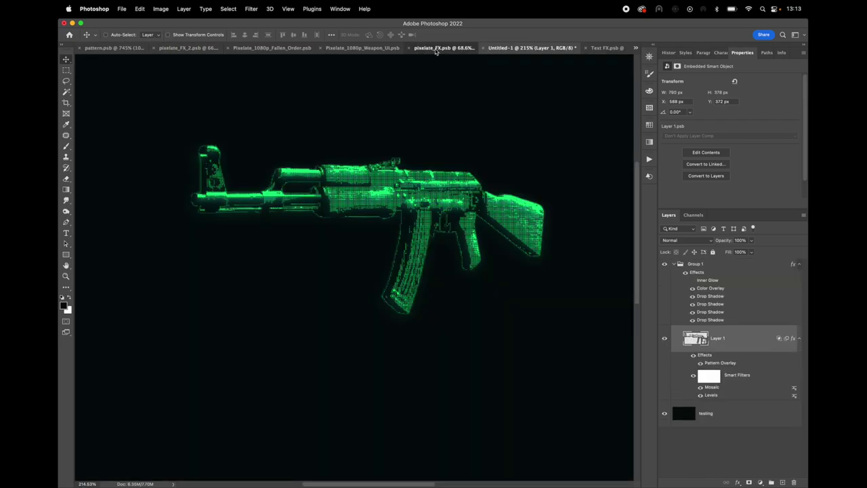
{"action": "left_click", "coordinate": [421, 49]}
{"action": "left_click", "coordinate": [371, 49]}
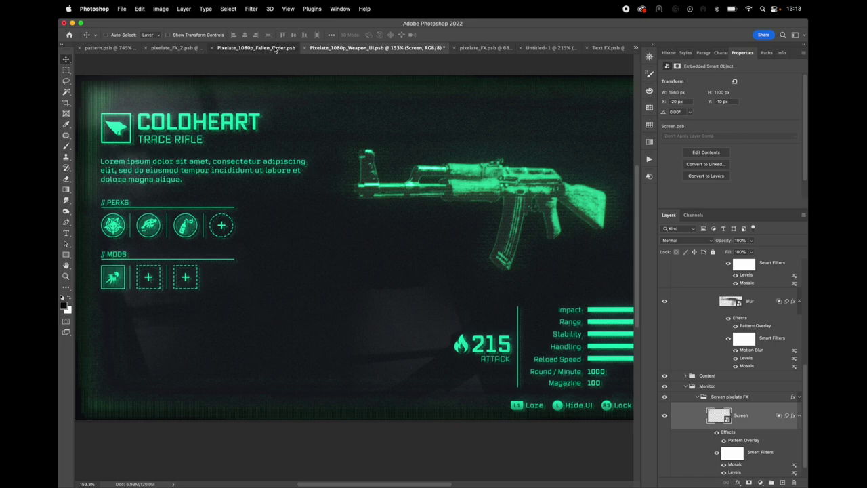
{"action": "left_click", "coordinate": [267, 48]}
{"action": "scroll", "coordinate": [769, 388], "scroll_direction": "down", "scroll_amount": 1}
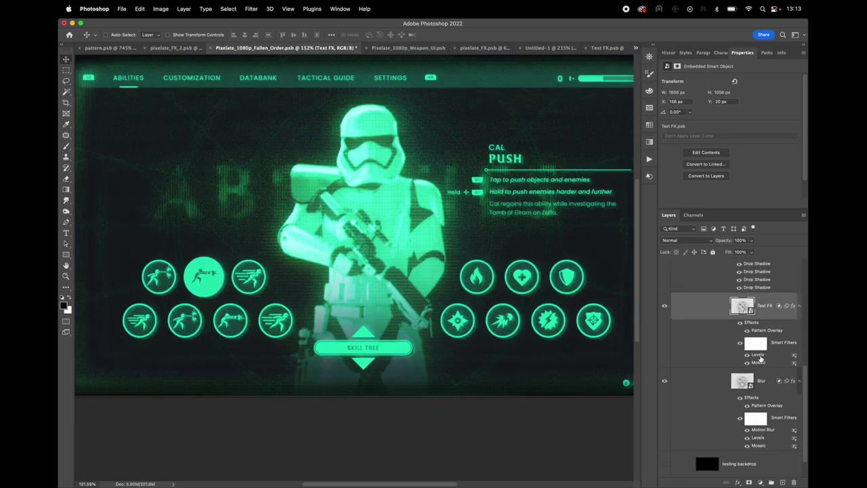
Step: Set Text FX's Levels filter to input black 162 and output 61–255, lowering the white input
{"action": "double_click", "coordinate": [760, 356]}
{"action": "left_click_drag", "start_coordinate": [588, 214], "coordinate": [656, 216]}
{"action": "left_click_drag", "start_coordinate": [630, 252], "coordinate": [615, 252]}
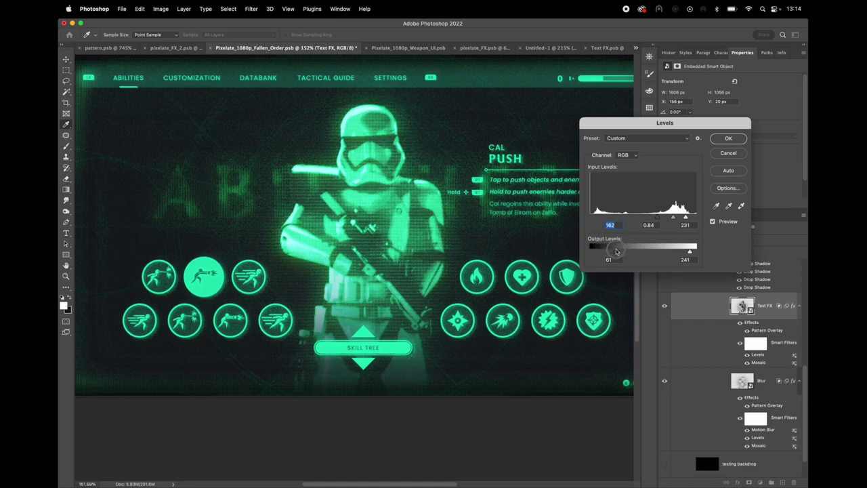
{"action": "mouse_move", "coordinate": [690, 252]}
{"action": "left_mouse_down"}
{"action": "mouse_move", "coordinate": [673, 252]}
{"action": "mouse_move", "coordinate": [698, 252]}
{"action": "left_mouse_up"}
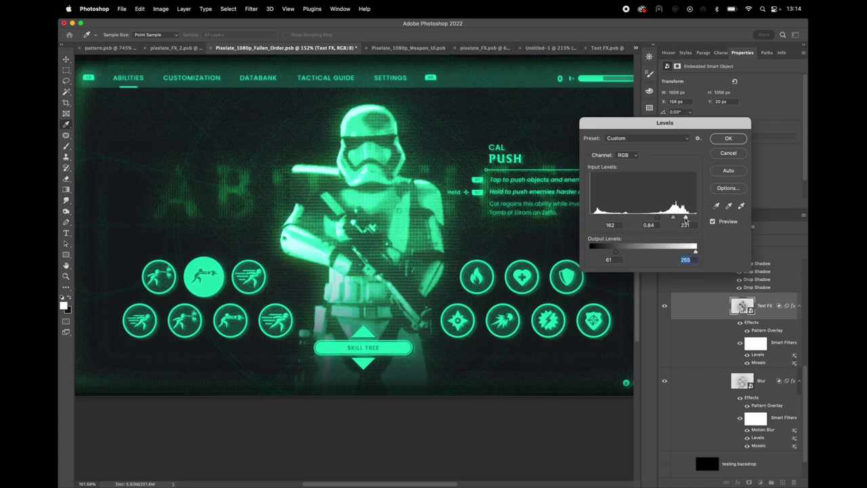
{"action": "mouse_move", "coordinate": [686, 218]}
{"action": "left_mouse_down"}
{"action": "mouse_move", "coordinate": [675, 219]}
{"action": "mouse_move", "coordinate": [686, 221]}
{"action": "left_mouse_up"}
{"action": "left_click", "coordinate": [740, 140]}
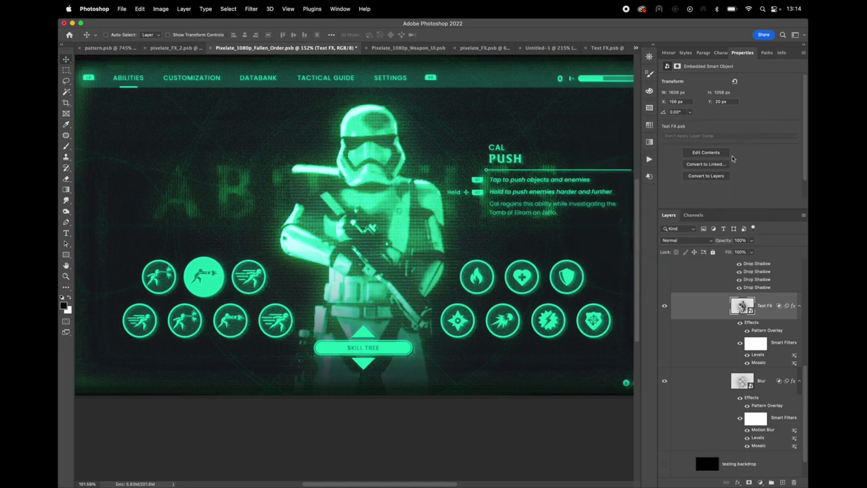
Step: Switch to the pixelate_FX icons document and open its Text FX smart object contents
{"action": "left_click", "coordinate": [409, 48]}
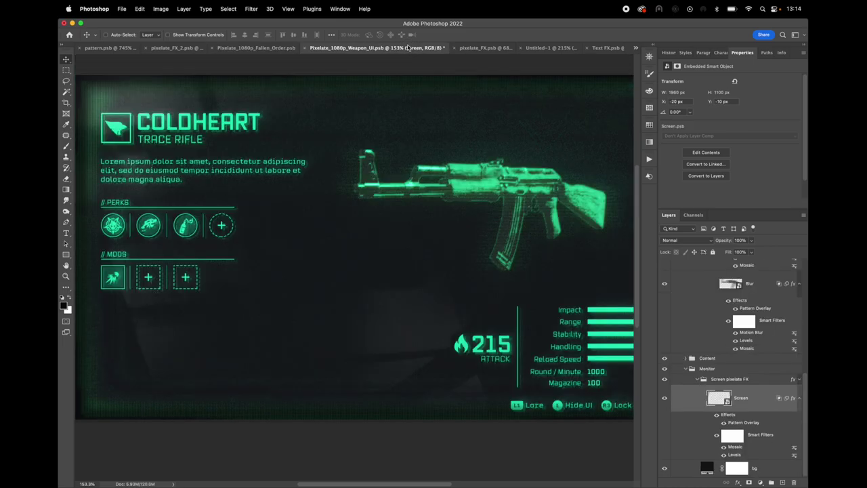
{"action": "left_click", "coordinate": [478, 48]}
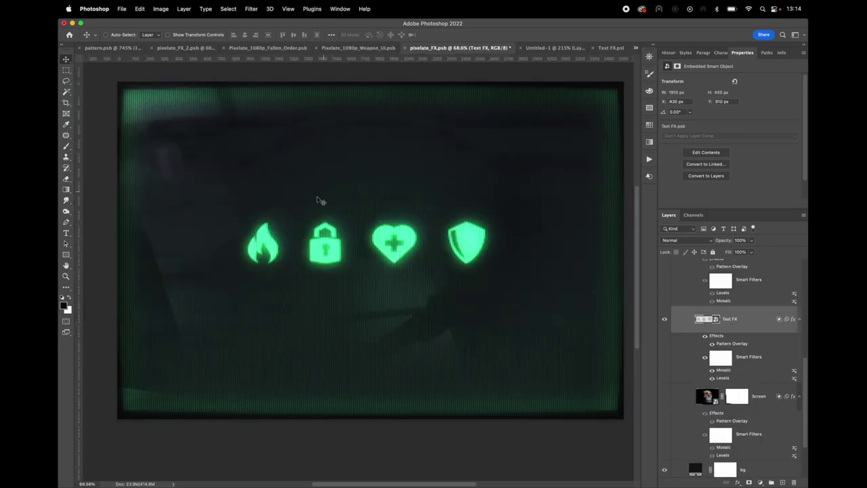
{"action": "scroll", "coordinate": [311, 262], "scroll_direction": "up", "scroll_amount": 2}
{"action": "scroll", "coordinate": [311, 262], "scroll_direction": "up", "scroll_amount": 2}
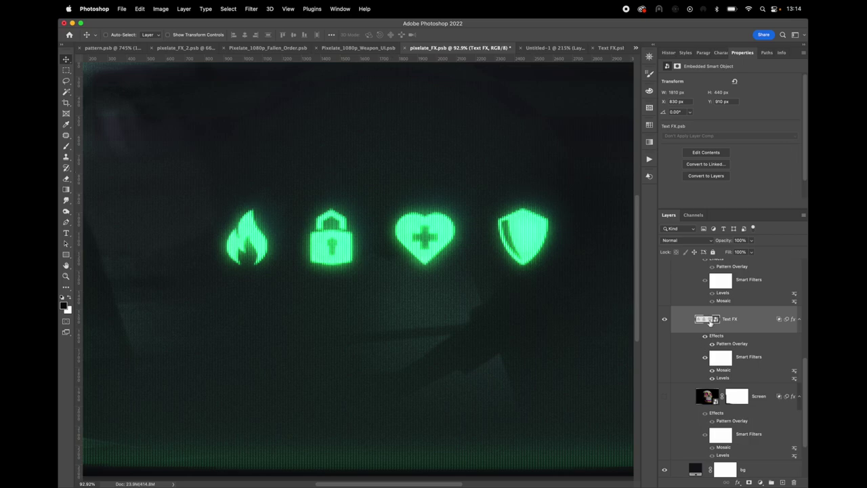
{"action": "double_click", "coordinate": [709, 321]}
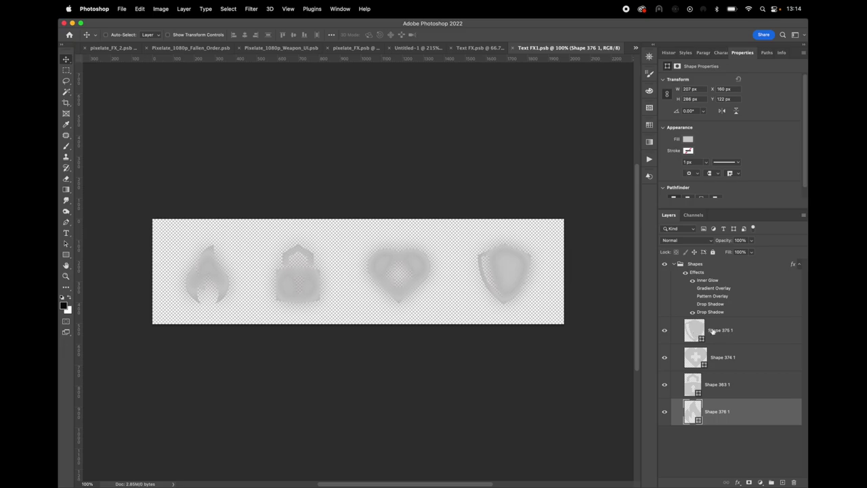
Step: Check Shape 375 1's fill colour and compare the icons with Inner Glow off and on
{"action": "double_click", "coordinate": [693, 330]}
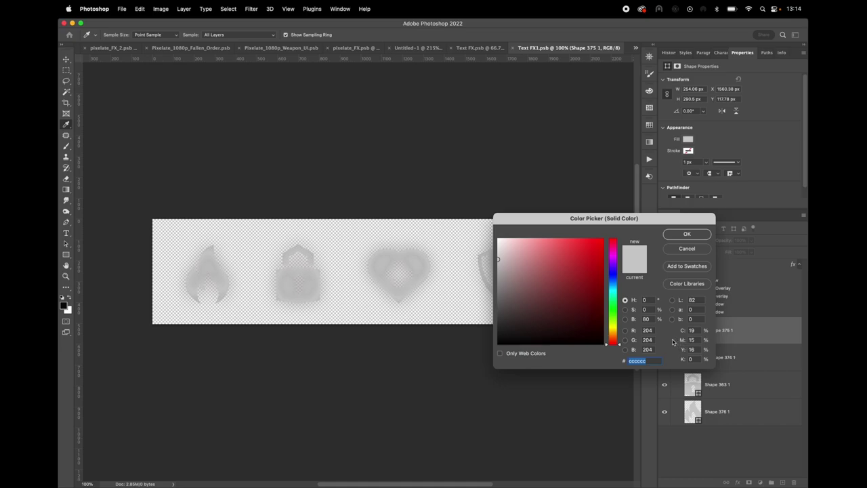
{"action": "left_click", "coordinate": [680, 235]}
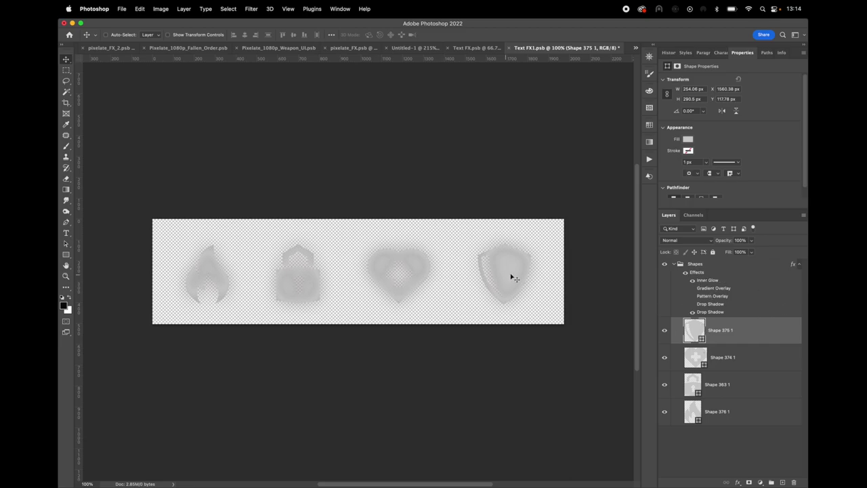
{"action": "left_click", "coordinate": [688, 281]}
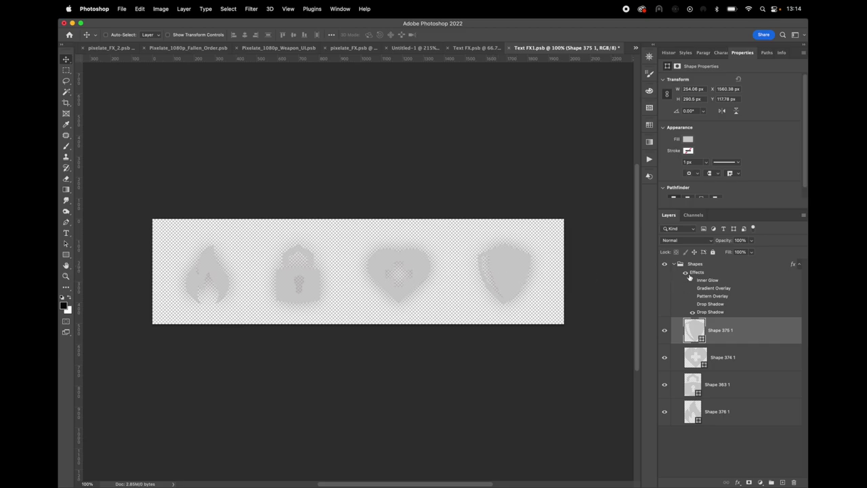
{"action": "left_click", "coordinate": [692, 280]}
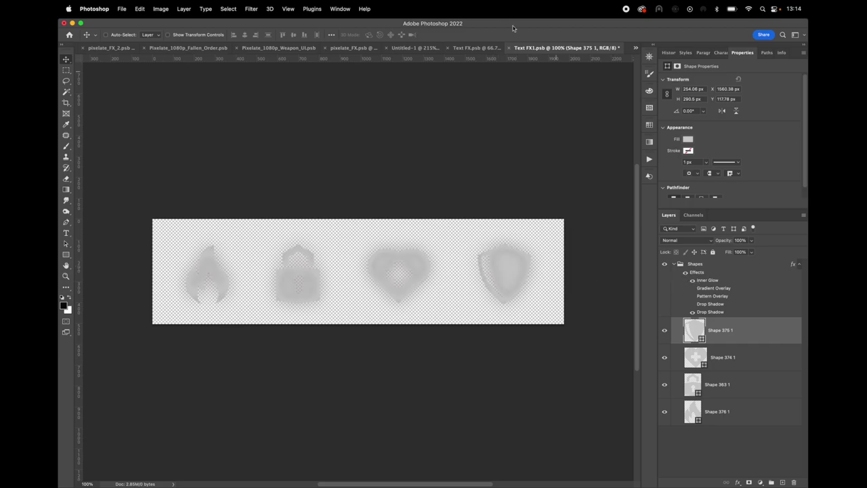
{"action": "left_click", "coordinate": [476, 48]}
{"action": "left_click", "coordinate": [428, 49]}
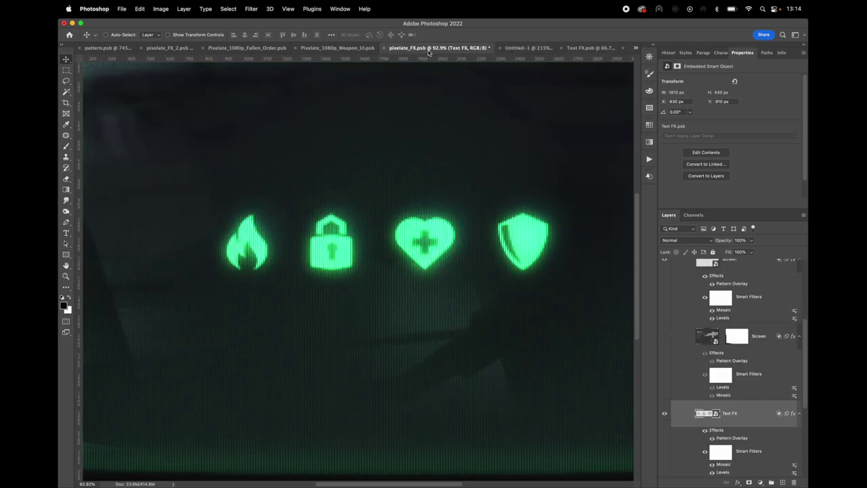
{"action": "scroll", "coordinate": [741, 432], "scroll_direction": "down", "scroll_amount": 1}
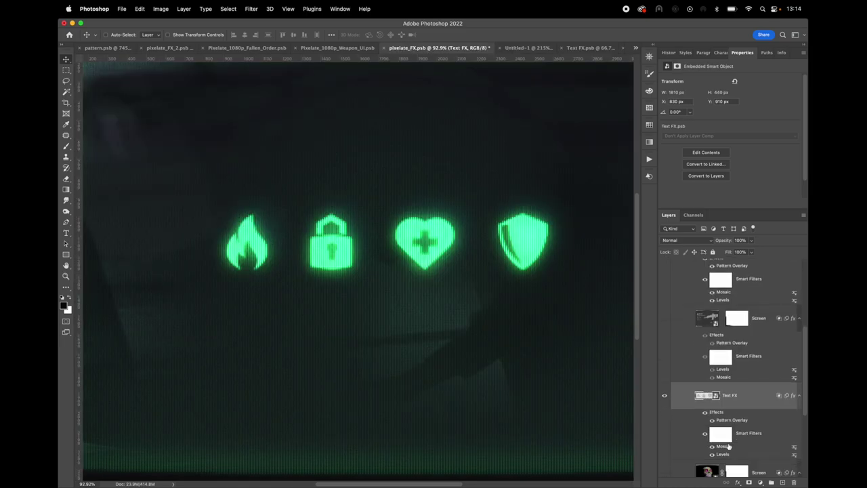
{"action": "double_click", "coordinate": [723, 454]}
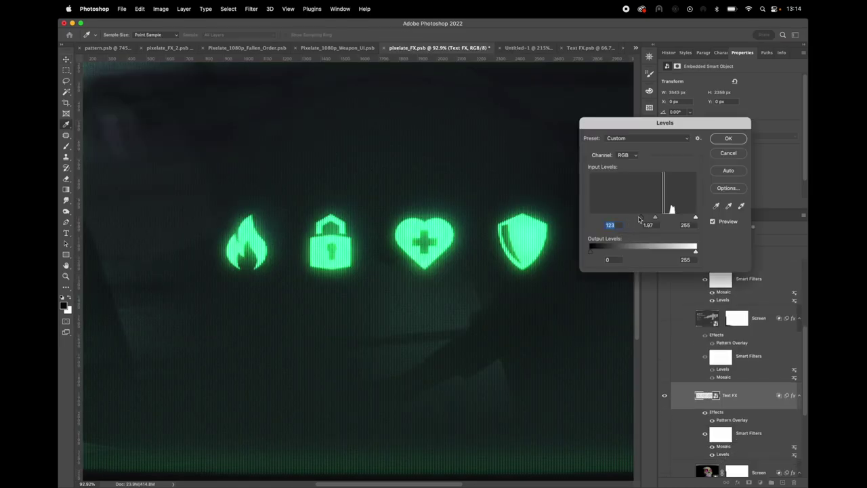
{"action": "mouse_move", "coordinate": [639, 219]}
{"action": "left_mouse_down"}
{"action": "mouse_move", "coordinate": [613, 218]}
{"action": "mouse_move", "coordinate": [663, 217]}
{"action": "mouse_move", "coordinate": [650, 216]}
{"action": "left_mouse_up"}
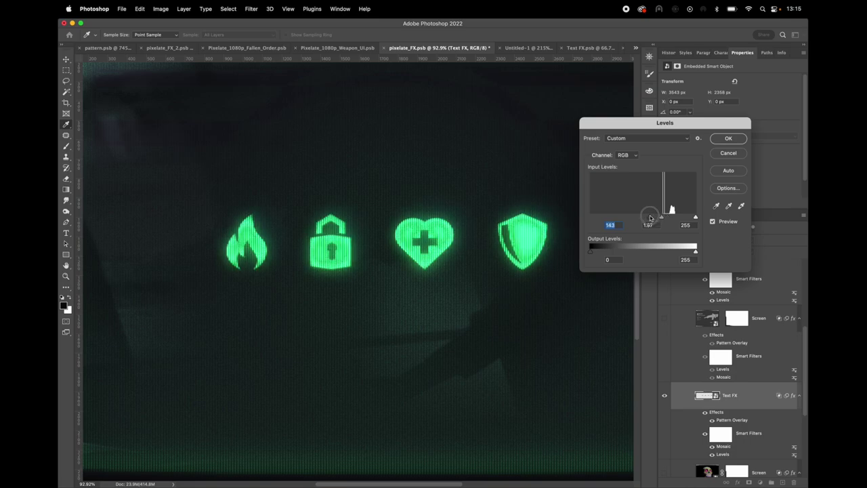
{"action": "left_click", "coordinate": [734, 153]}
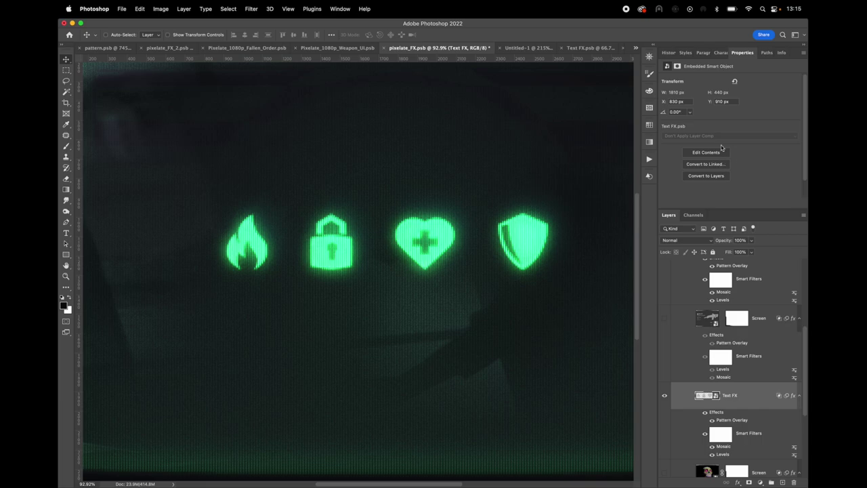
Step: Switch to the Pixelate_1080p_Weapon_UI rifle stats screen and scroll through its layers
{"action": "left_click", "coordinate": [344, 48]}
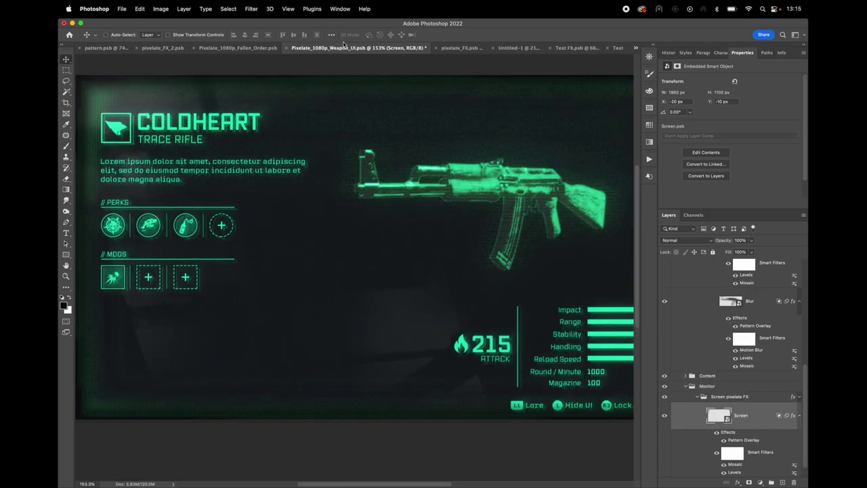
{"action": "scroll", "coordinate": [756, 352], "scroll_direction": "up", "scroll_amount": 2}
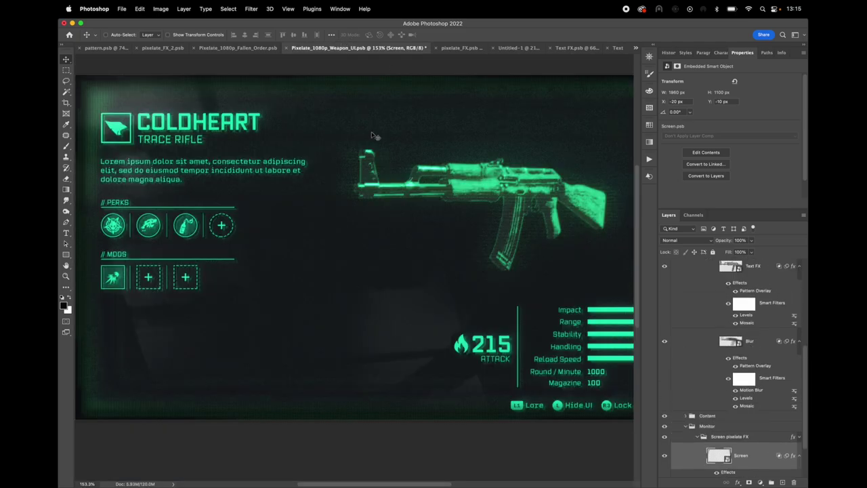
{"action": "scroll", "coordinate": [763, 347], "scroll_direction": "up", "scroll_amount": 2}
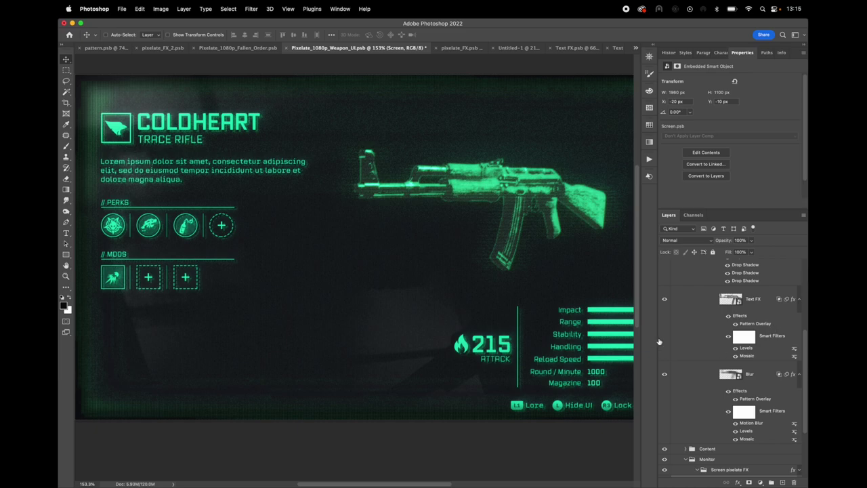
{"action": "scroll", "coordinate": [759, 353], "scroll_direction": "up", "scroll_amount": 3}
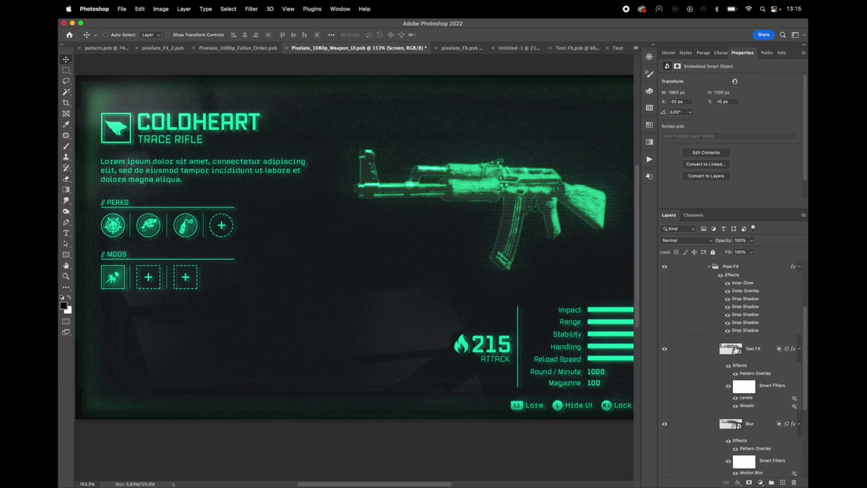
{"action": "scroll", "coordinate": [736, 355], "scroll_direction": "down", "scroll_amount": 1}
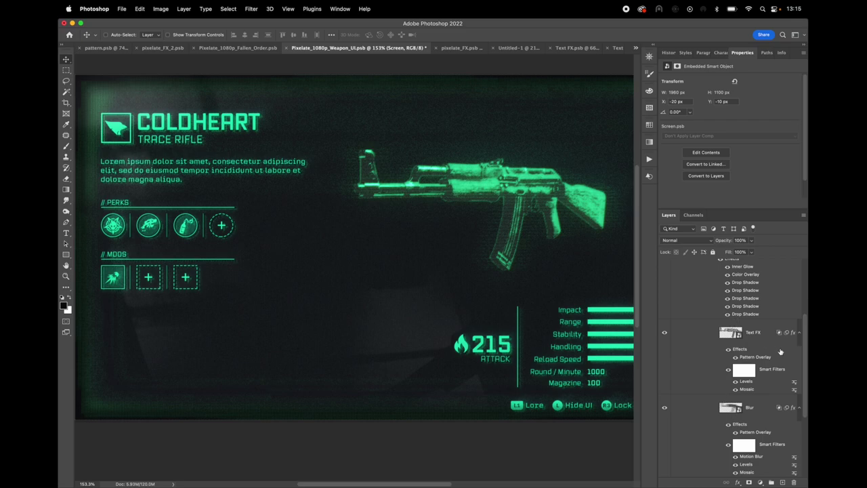
Step: Try moving the Blur layer's ghosted gun copy elsewhere, then undo to keep it in place
{"action": "left_click", "coordinate": [759, 412]}
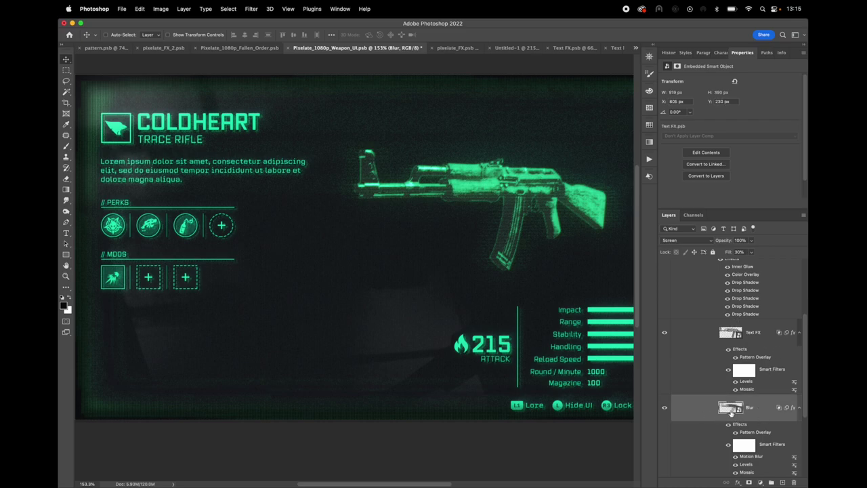
{"action": "left_click_drag", "start_coordinate": [548, 231], "coordinate": [400, 247]}
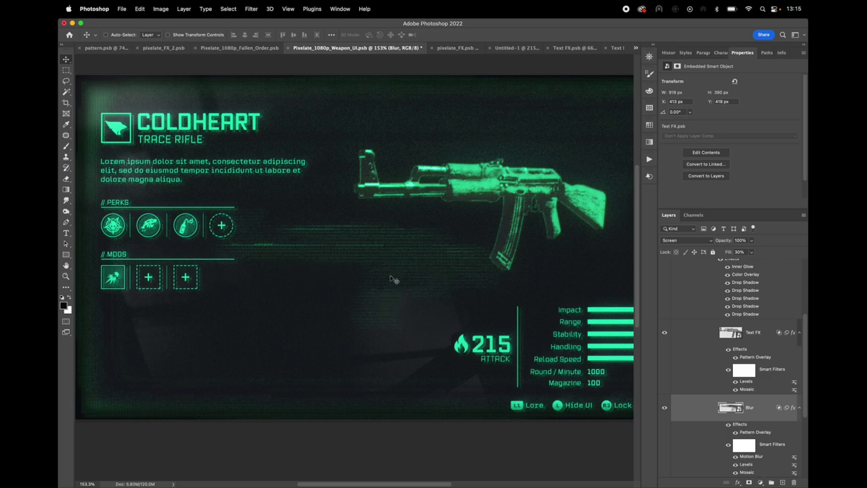
{"action": "left_click_drag", "start_coordinate": [392, 278], "coordinate": [522, 198]}
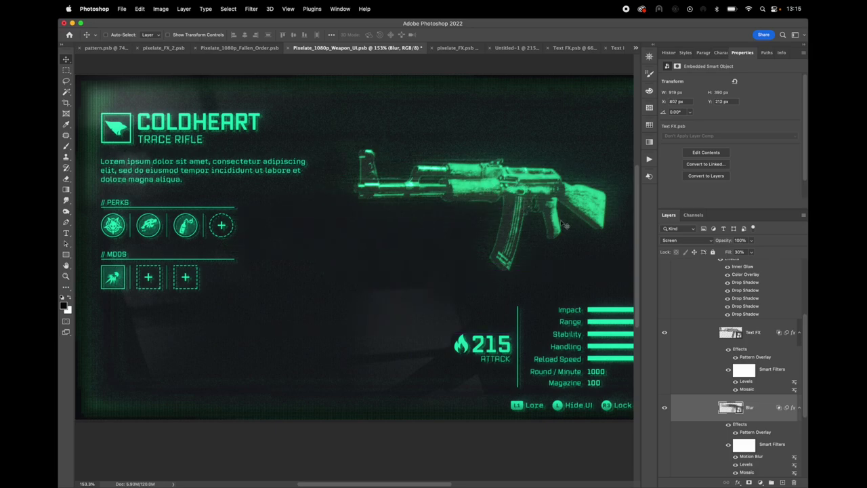
{"action": "key", "text": "super+z"}
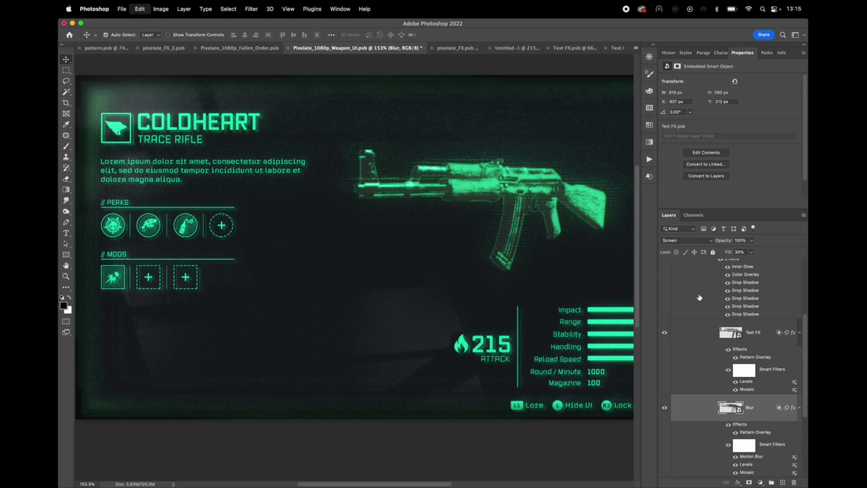